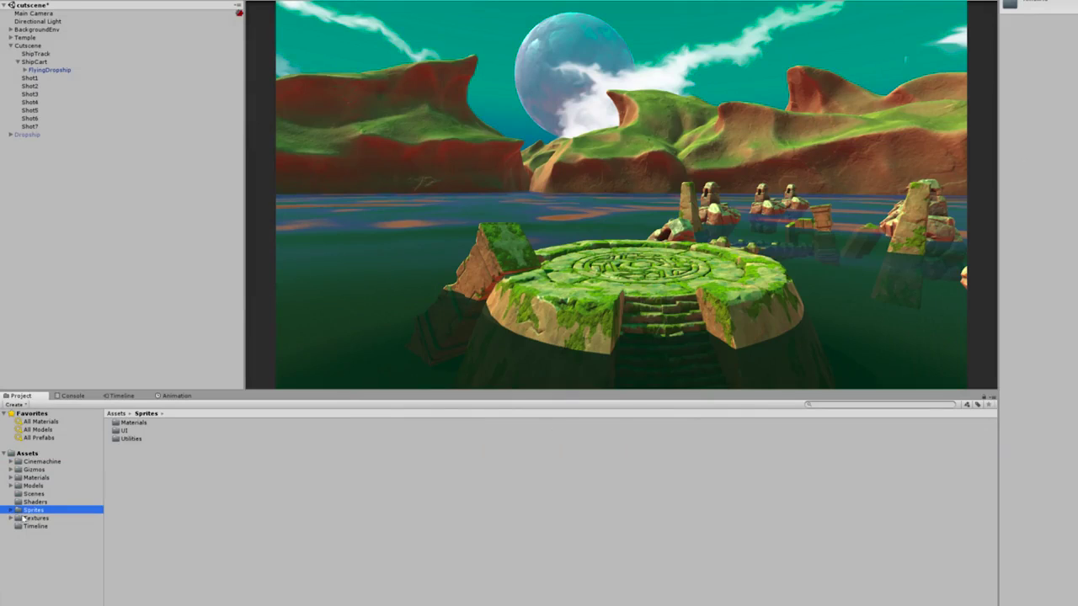
Import LoadingChomper.png from the Start Files folder in File Explorer into the project's Sprites/UI folder.
{"action": "double_click", "coordinate": [124, 430]}
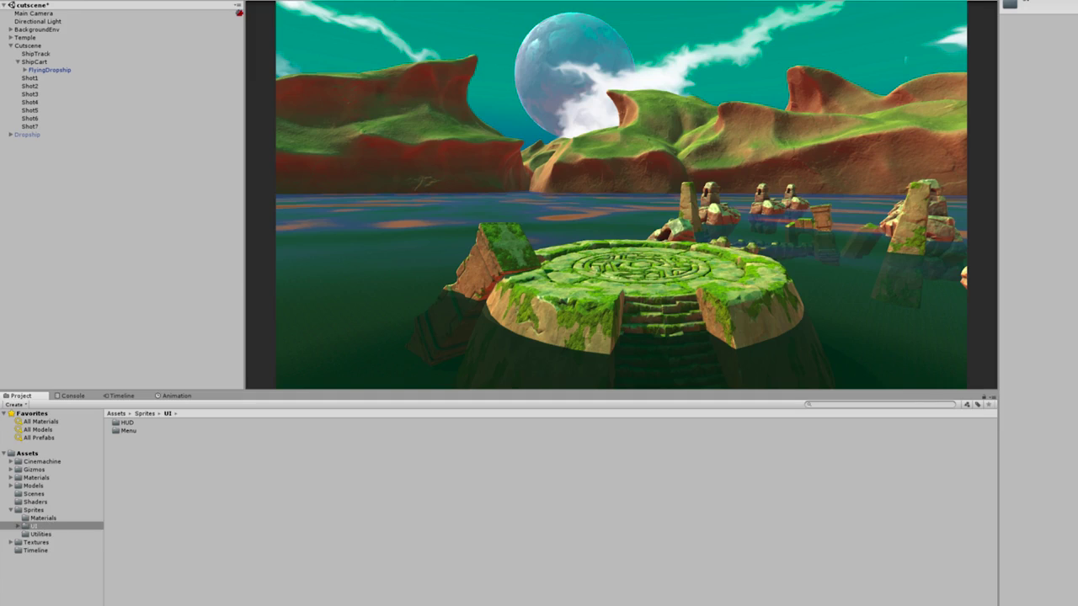
{"action": "key", "text": "alt+Tab"}
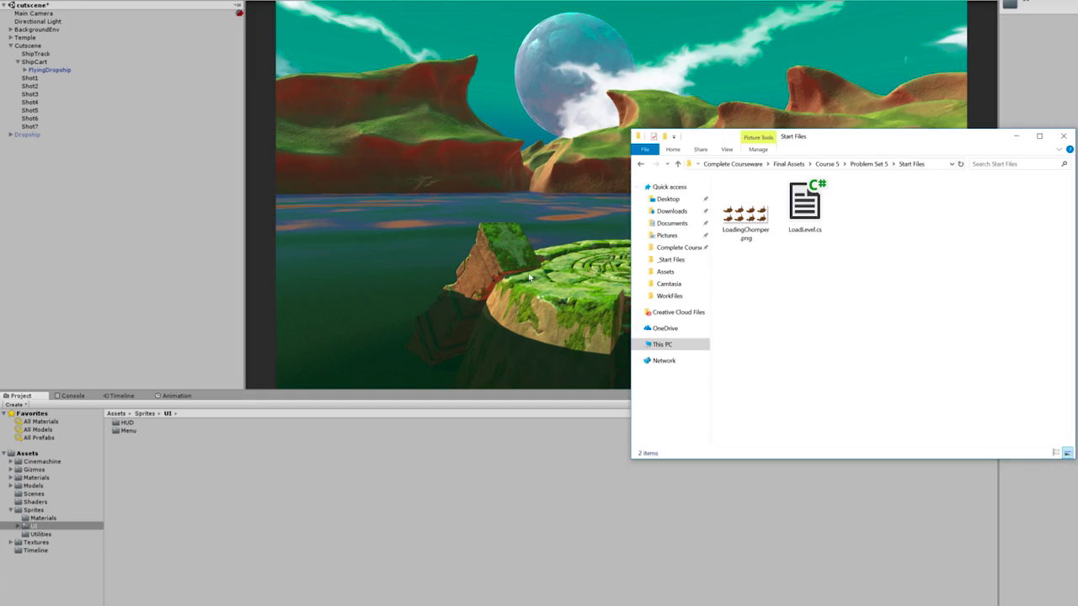
{"action": "left_click_drag", "start_coordinate": [746, 211], "coordinate": [228, 502]}
Create a Scripts folder under Assets and import LoadLevel.cs from the Start Files folder into it.
{"action": "left_click", "coordinate": [25, 453]}
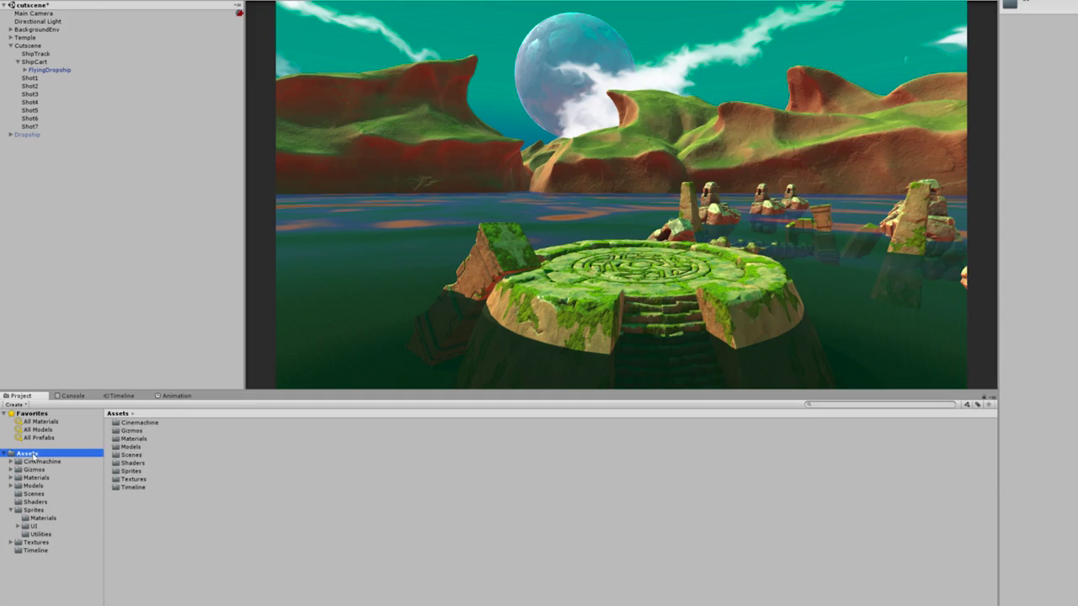
{"action": "right_click", "coordinate": [32, 454]}
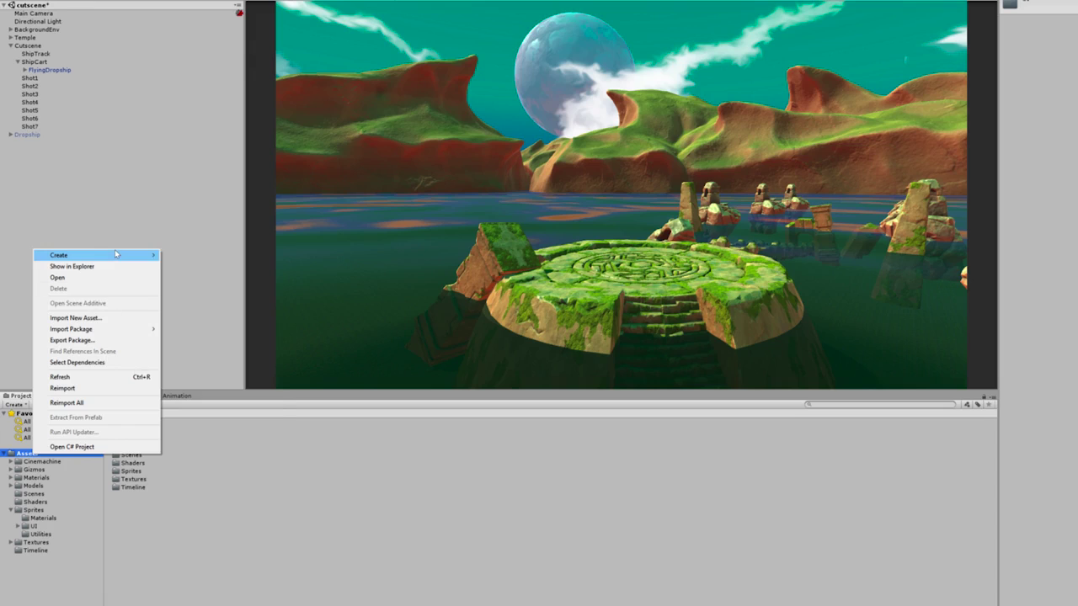
{"action": "mouse_move", "coordinate": [114, 255]}
{"action": "left_click", "coordinate": [183, 255]}
{"action": "type", "text": "Scripts"}
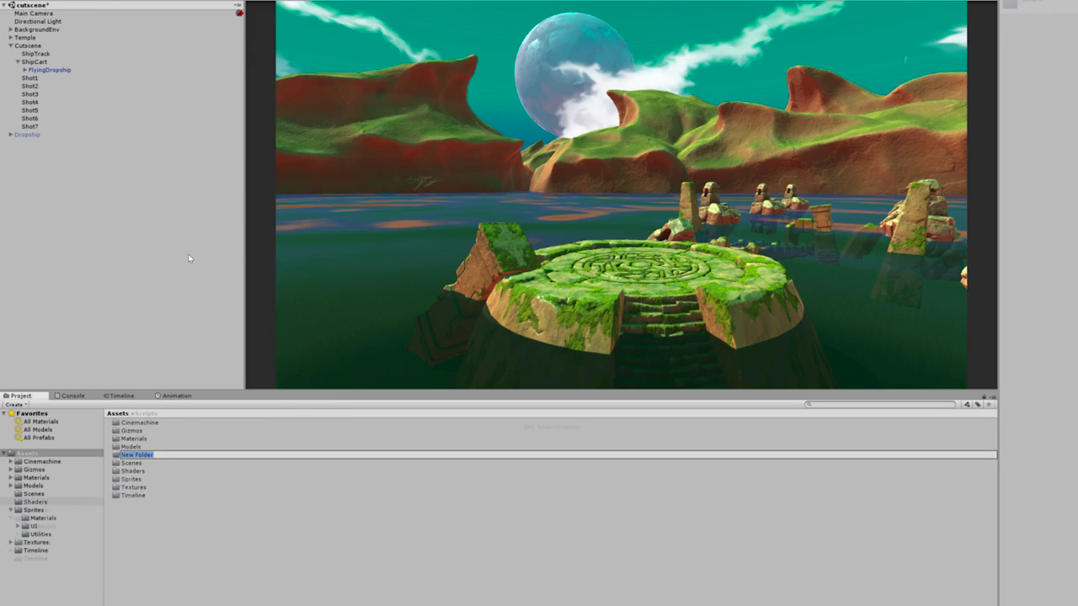
{"action": "key", "text": "Return"}
{"action": "key", "text": "alt+Tab"}
{"action": "left_click_drag", "start_coordinate": [805, 207], "coordinate": [340, 455]}
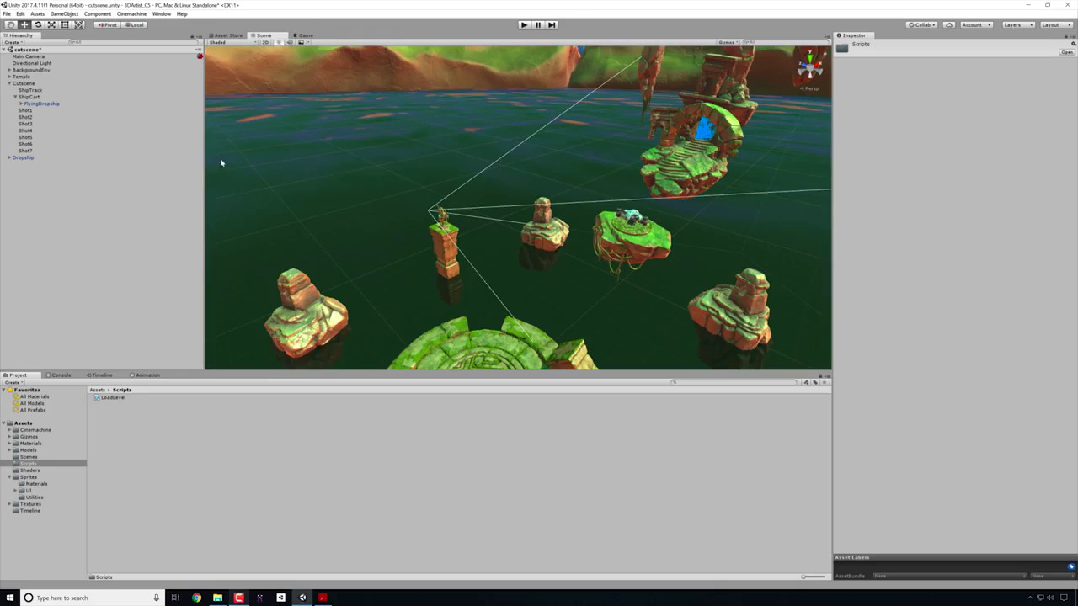
Collapse the Cutscene group and add a UI Button to the scene.
{"action": "left_click", "coordinate": [10, 83]}
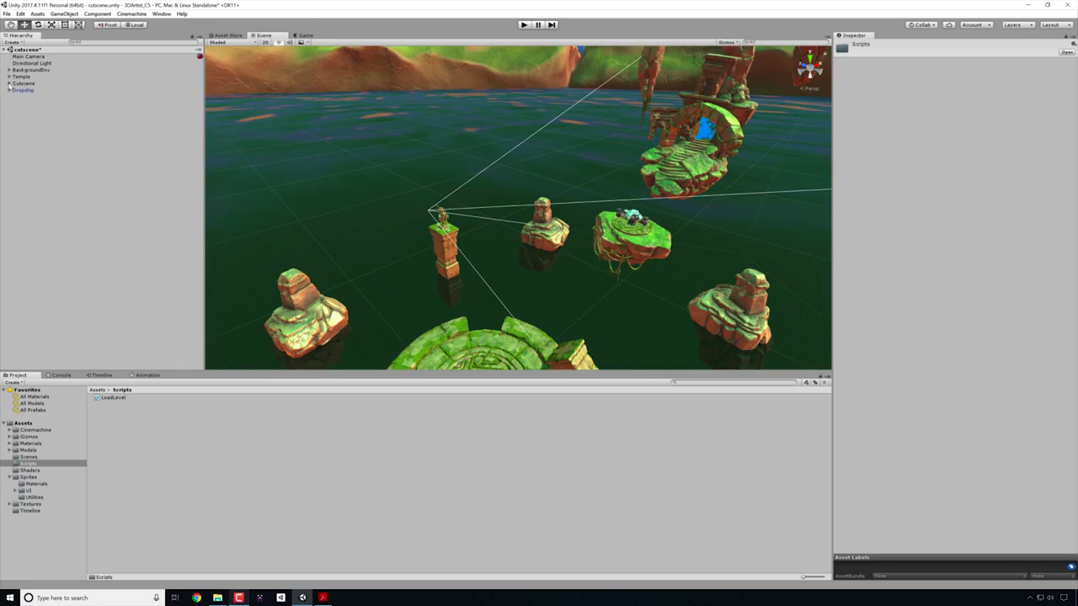
{"action": "right_click", "coordinate": [32, 106]}
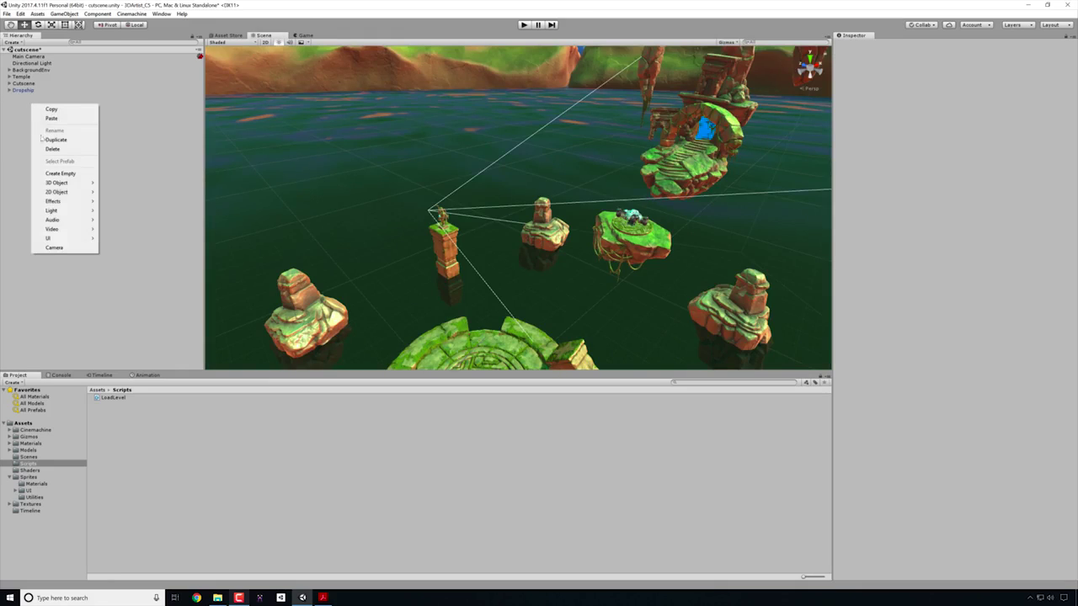
{"action": "mouse_move", "coordinate": [60, 241]}
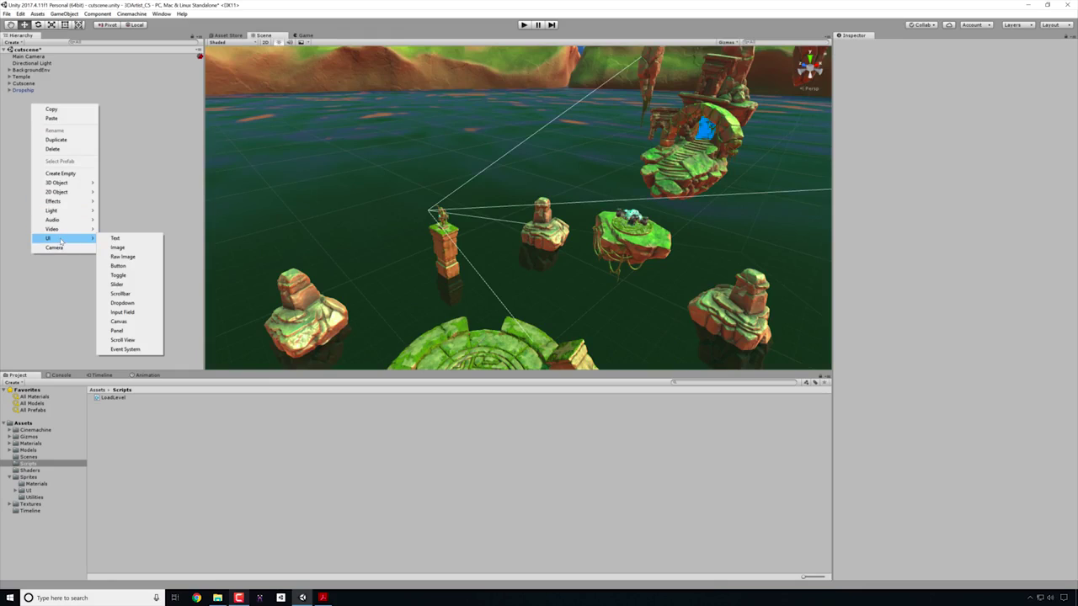
{"action": "left_click", "coordinate": [134, 266]}
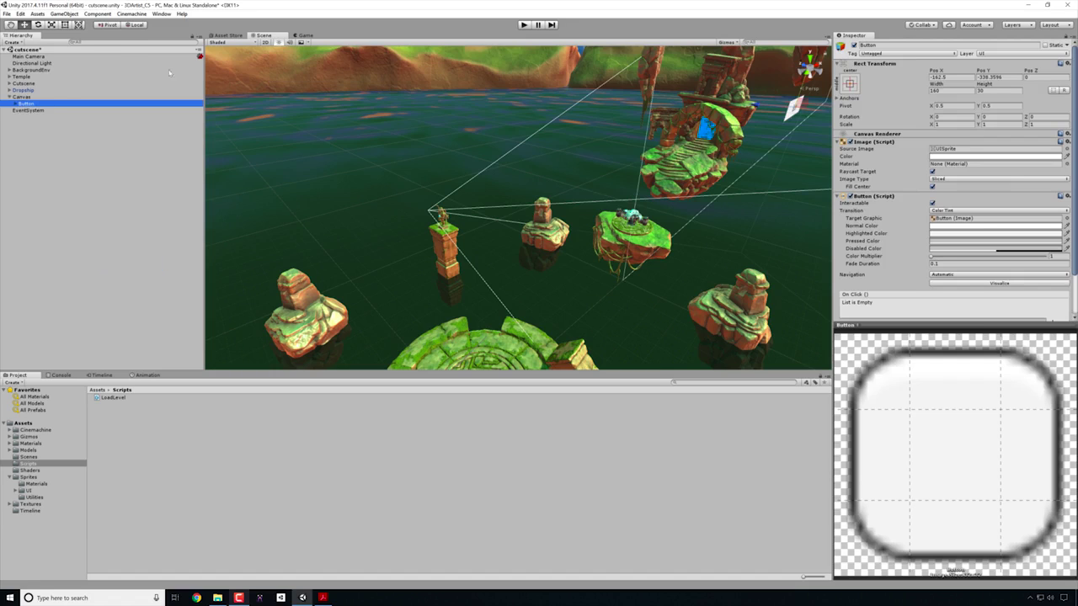
Move the button to the lower-right corner of the canvas, at about X 580, Y -348.
{"action": "key", "text": "f"}
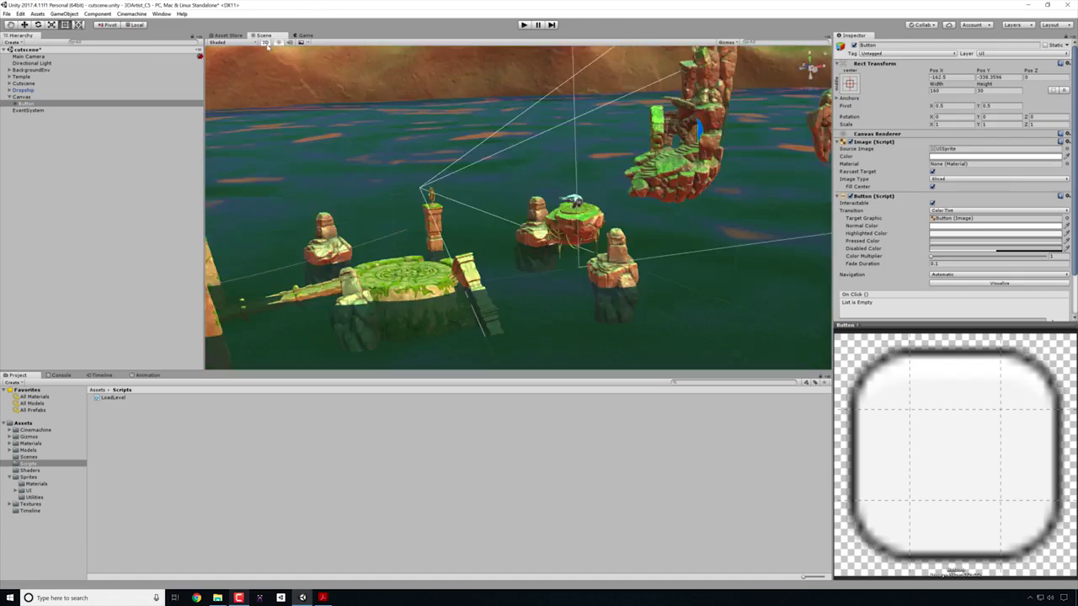
{"action": "scroll", "coordinate": [539, 227], "scroll_direction": "down", "scroll_amount": 10}
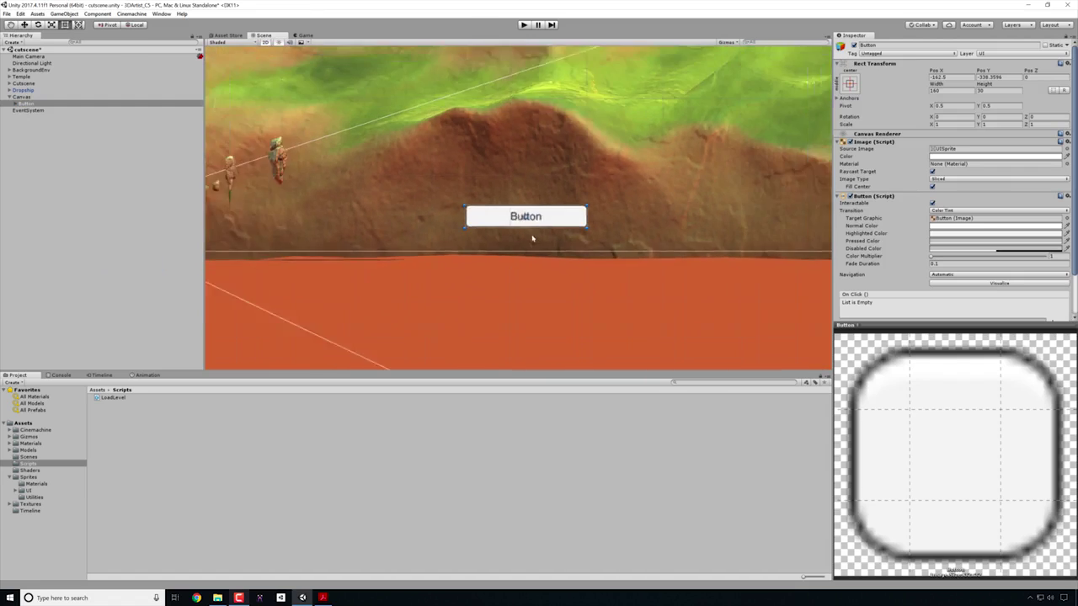
{"action": "scroll", "coordinate": [527, 251], "scroll_direction": "up", "scroll_amount": 2}
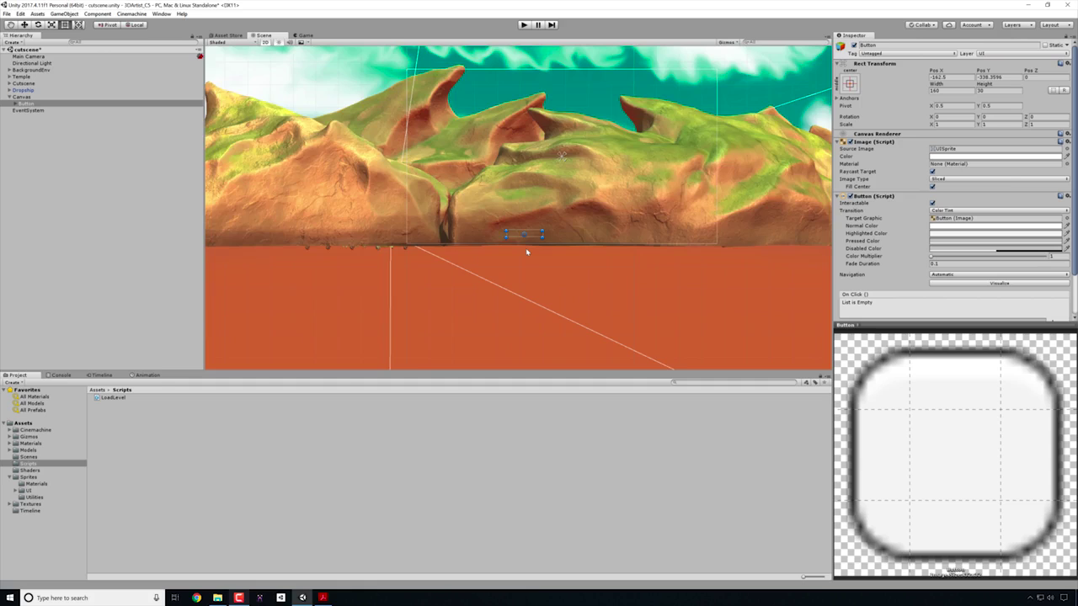
{"action": "middle_click_drag", "start_coordinate": [510, 286], "coordinate": [444, 301]}
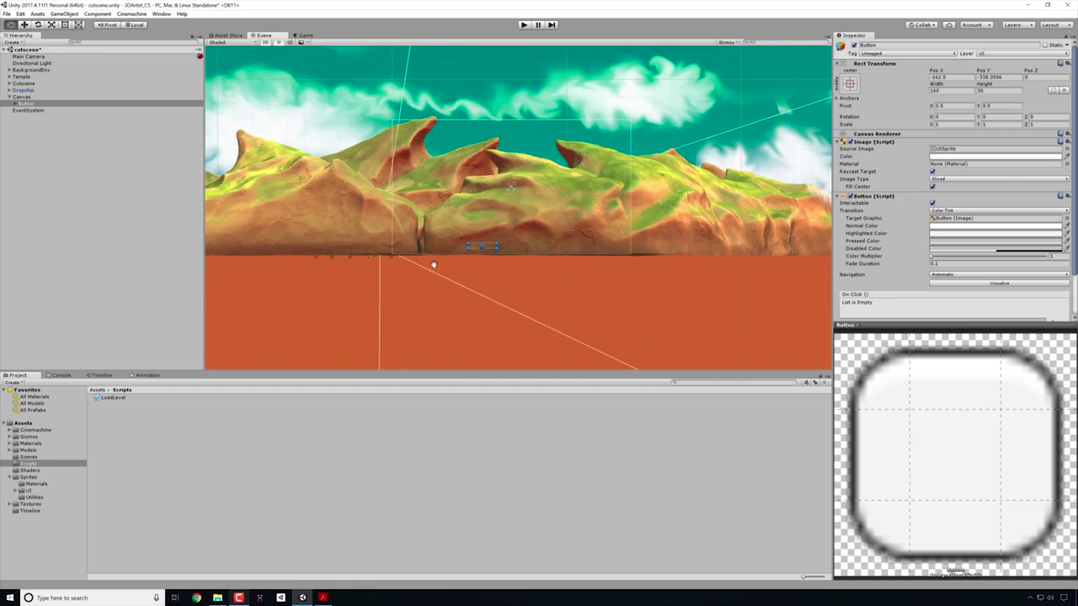
{"action": "left_click", "coordinate": [305, 36]}
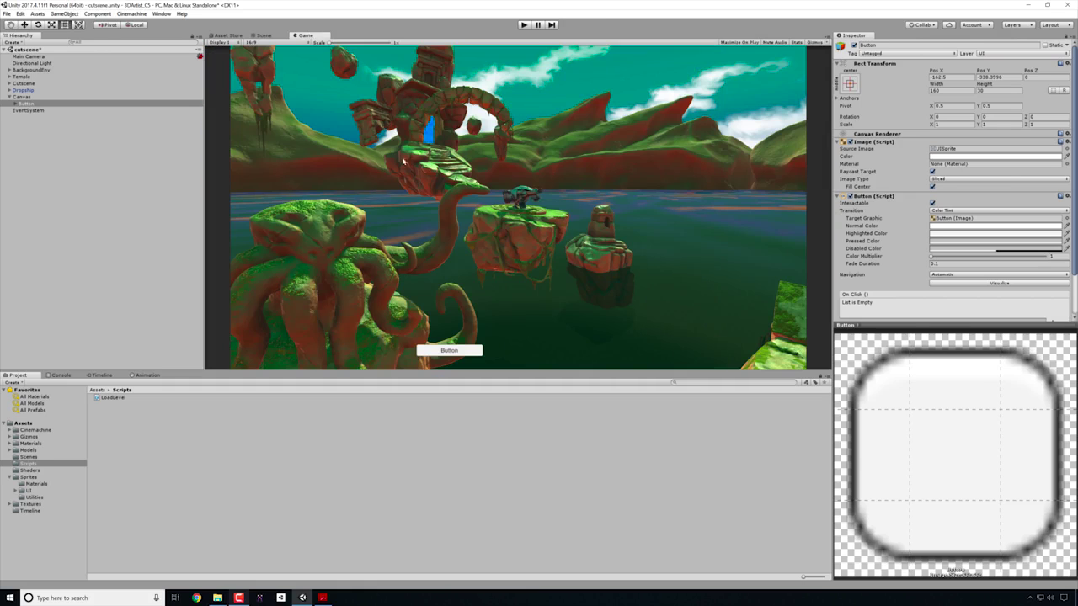
{"action": "left_click", "coordinate": [266, 35]}
{"action": "scroll", "coordinate": [486, 253], "scroll_direction": "up", "scroll_amount": 3}
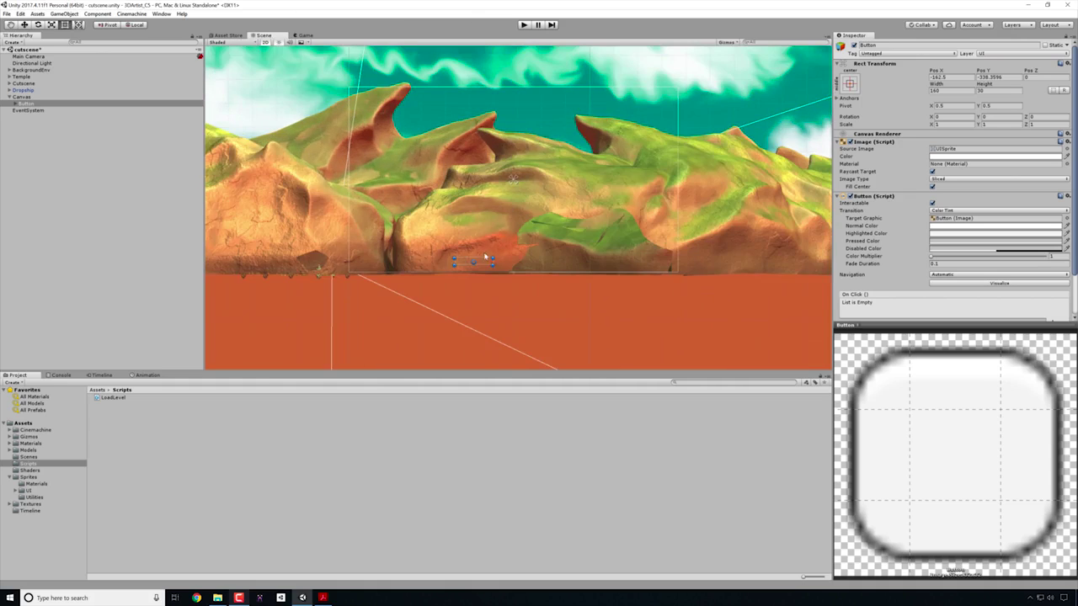
{"action": "scroll", "coordinate": [479, 263], "scroll_direction": "up", "scroll_amount": 3}
{"action": "left_click_drag", "start_coordinate": [484, 262], "coordinate": [743, 264]}
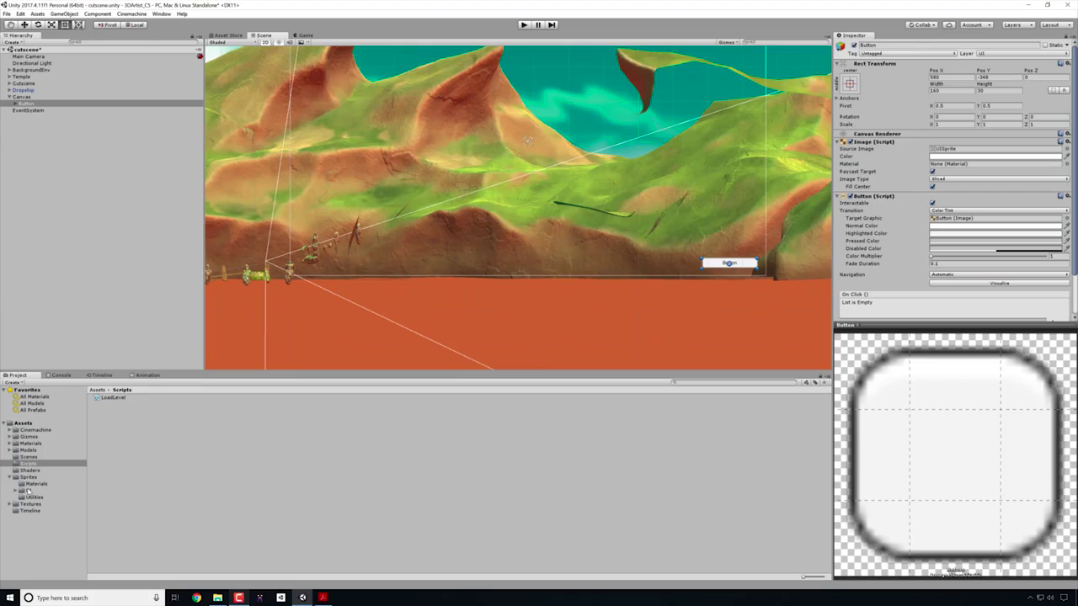
Set the LoadingChomper texture in Sprites/UI to type Sprite (2D and UI) with sprite mode Multiple.
{"action": "left_click", "coordinate": [29, 491]}
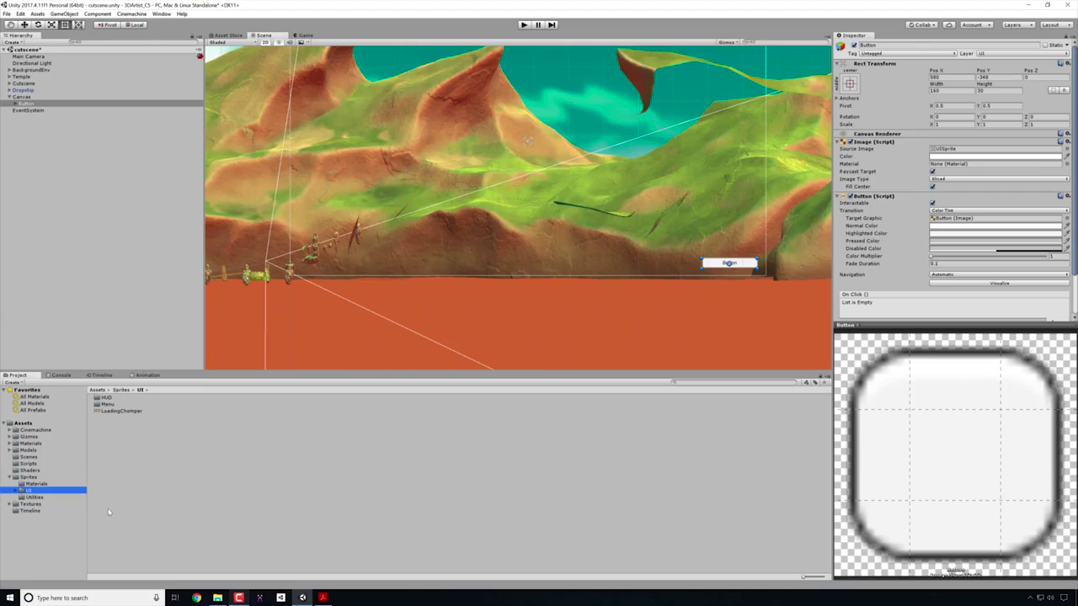
{"action": "left_click", "coordinate": [122, 411]}
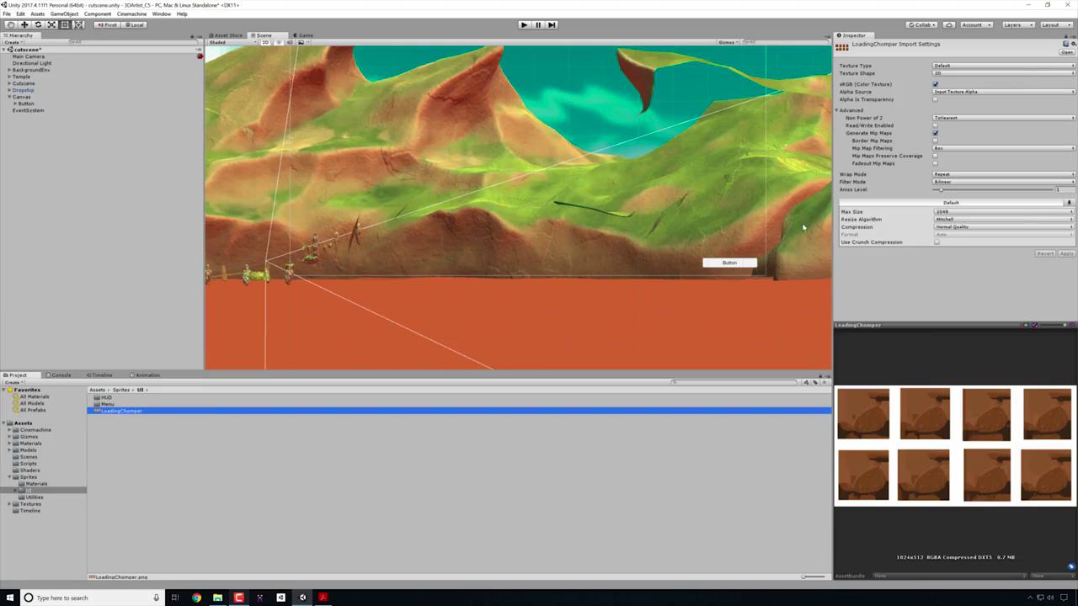
{"action": "left_click", "coordinate": [965, 66]}
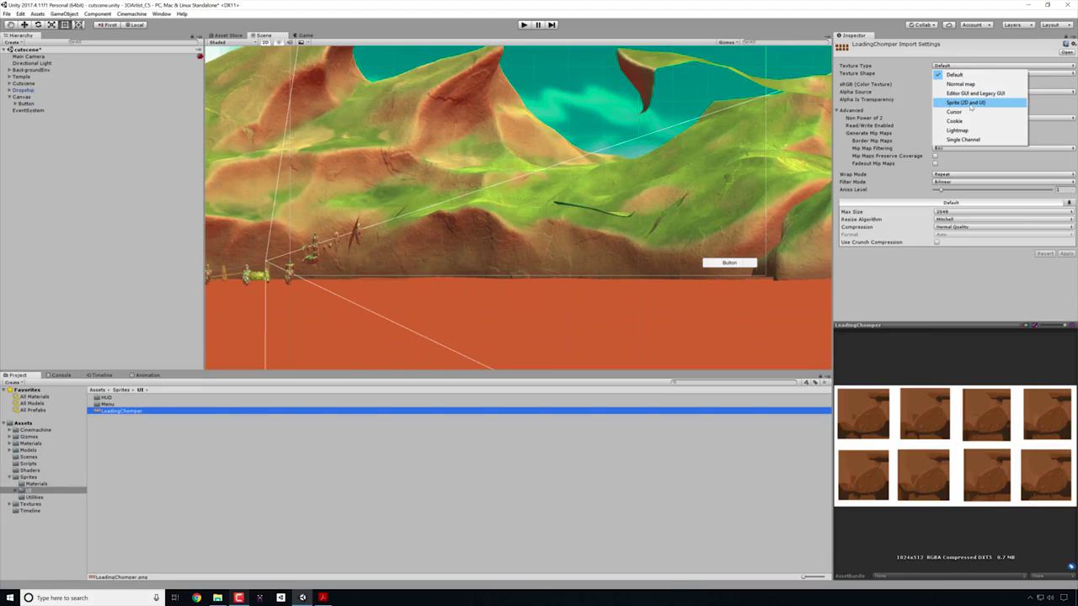
{"action": "left_click", "coordinate": [966, 102]}
{"action": "left_click", "coordinate": [1066, 286]}
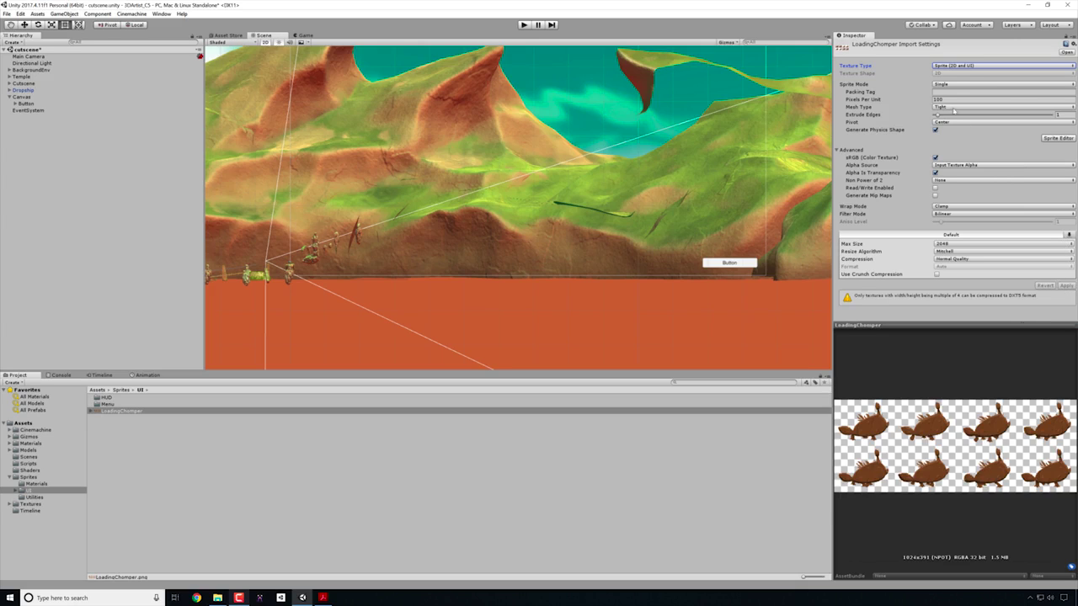
{"action": "left_click", "coordinate": [952, 85]}
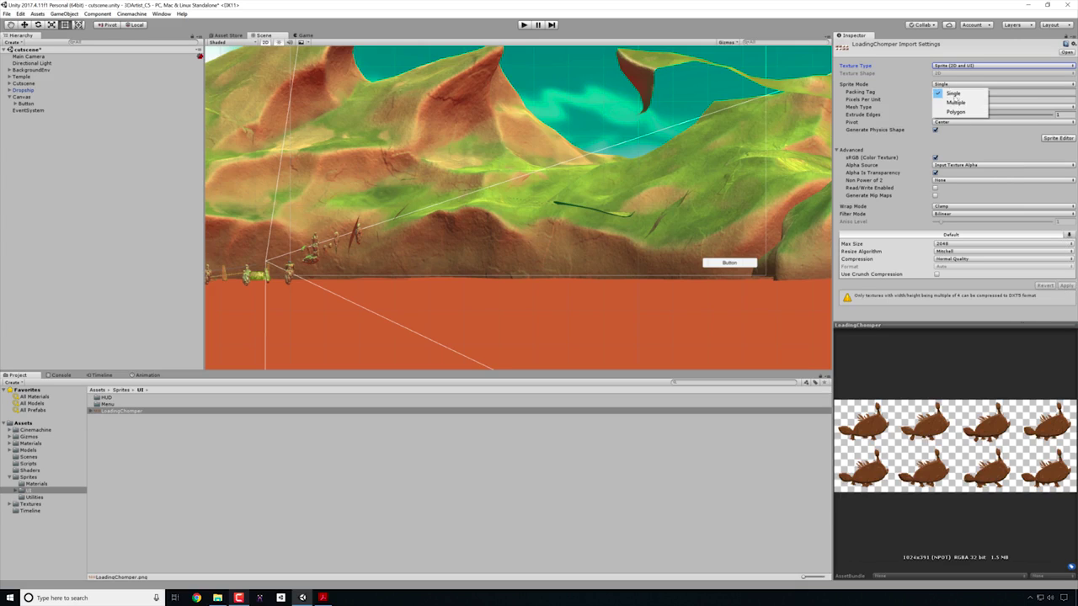
{"action": "left_click", "coordinate": [960, 101]}
Apply the import settings and slice the LoadingChomper sheet automatically in the Sprite Editor, applying the slices.
{"action": "left_click", "coordinate": [1052, 132]}
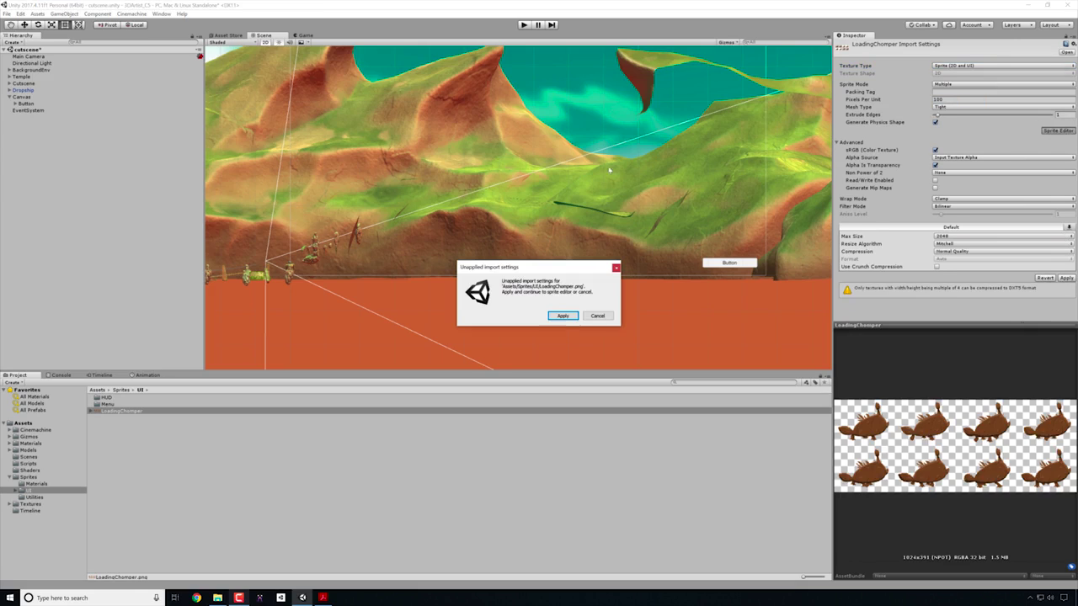
{"action": "left_click", "coordinate": [562, 317]}
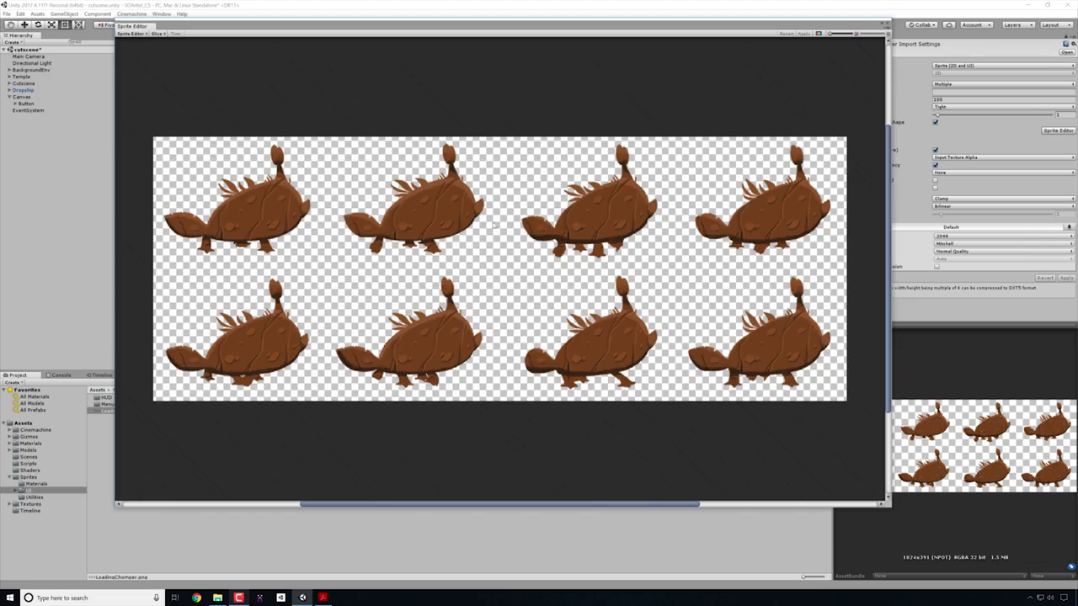
{"action": "left_click", "coordinate": [156, 34]}
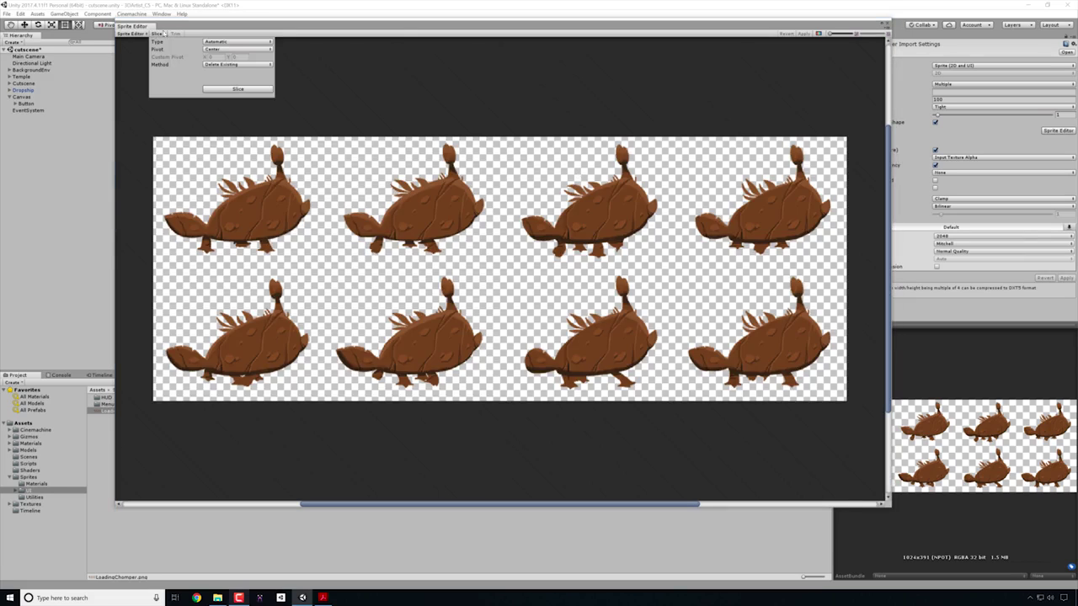
{"action": "left_click", "coordinate": [236, 90]}
{"action": "left_click", "coordinate": [817, 34]}
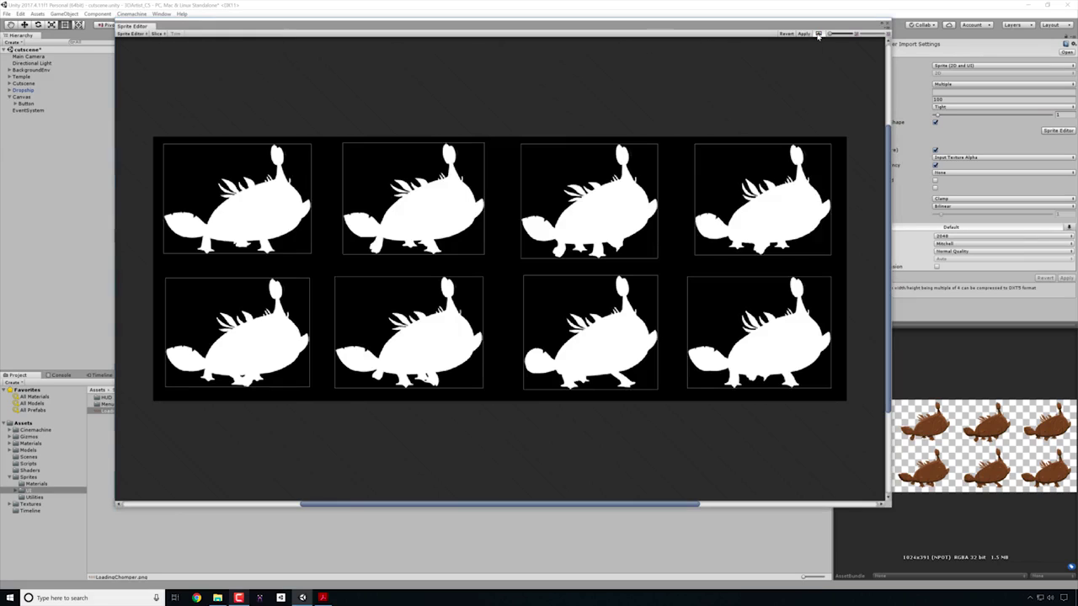
{"action": "left_click", "coordinate": [818, 33]}
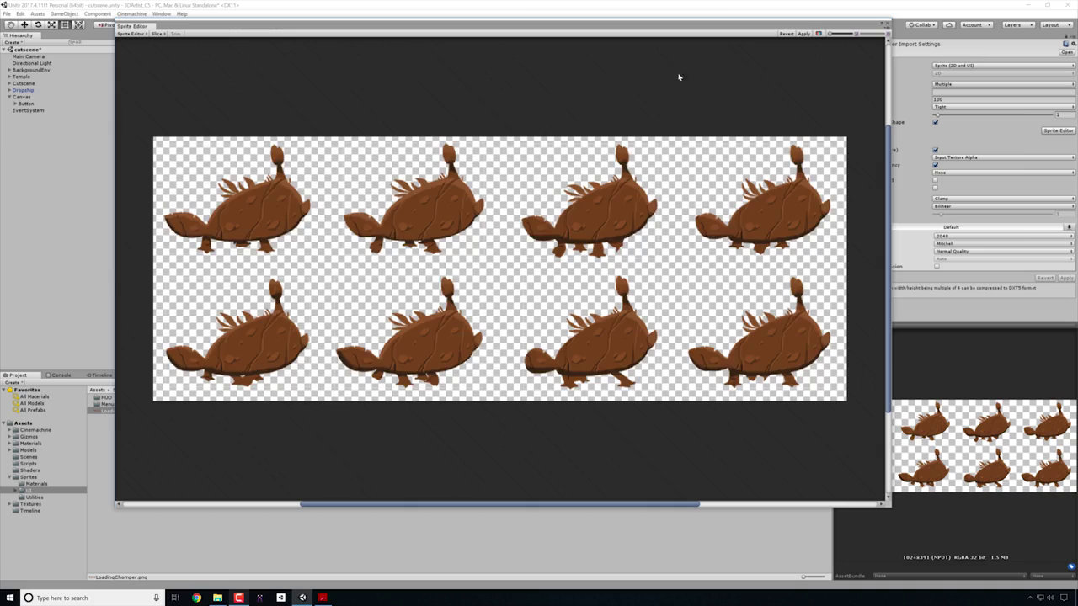
{"action": "left_click", "coordinate": [803, 34]}
{"action": "left_click", "coordinate": [238, 199]}
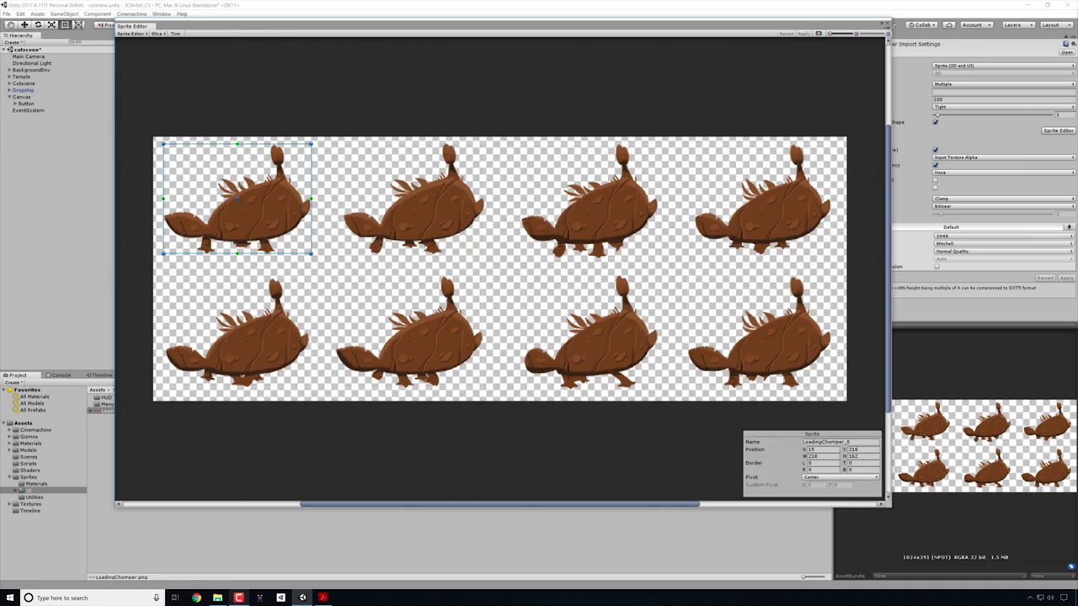
{"action": "left_click", "coordinate": [886, 24]}
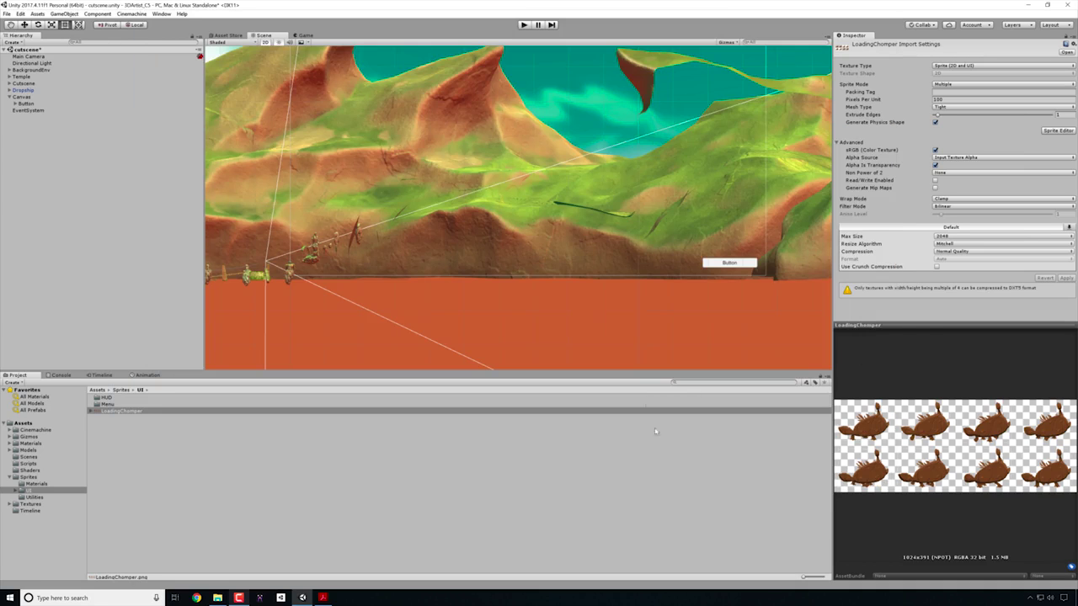
Assign the LoadingChomper_0 sprite as the button's source image and set it to native size.
{"action": "left_click", "coordinate": [26, 104]}
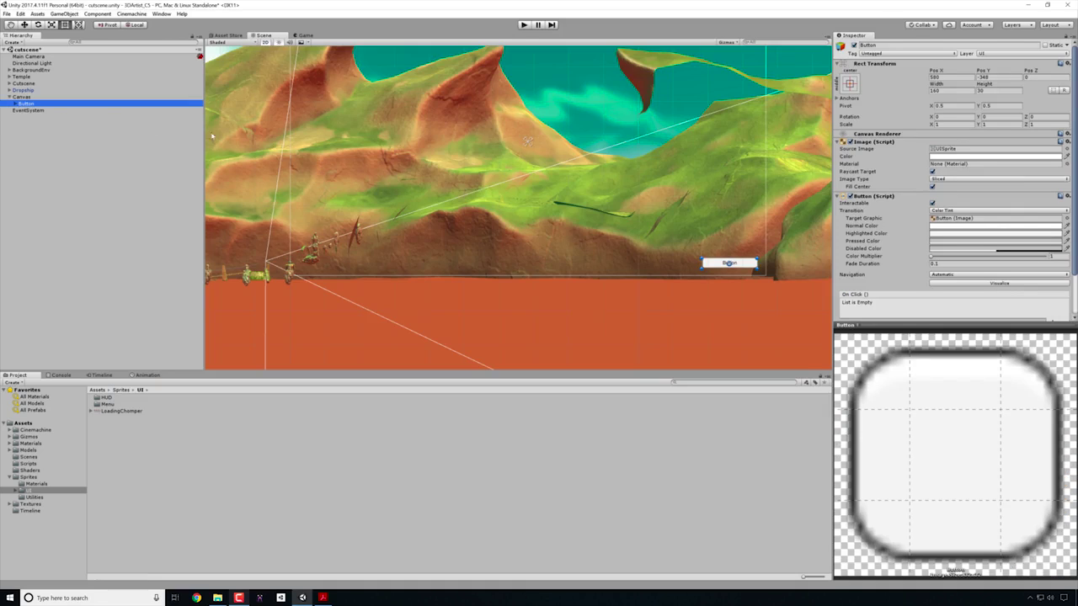
{"action": "left_click", "coordinate": [90, 411]}
{"action": "left_click_drag", "start_coordinate": [155, 418], "coordinate": [956, 157]}
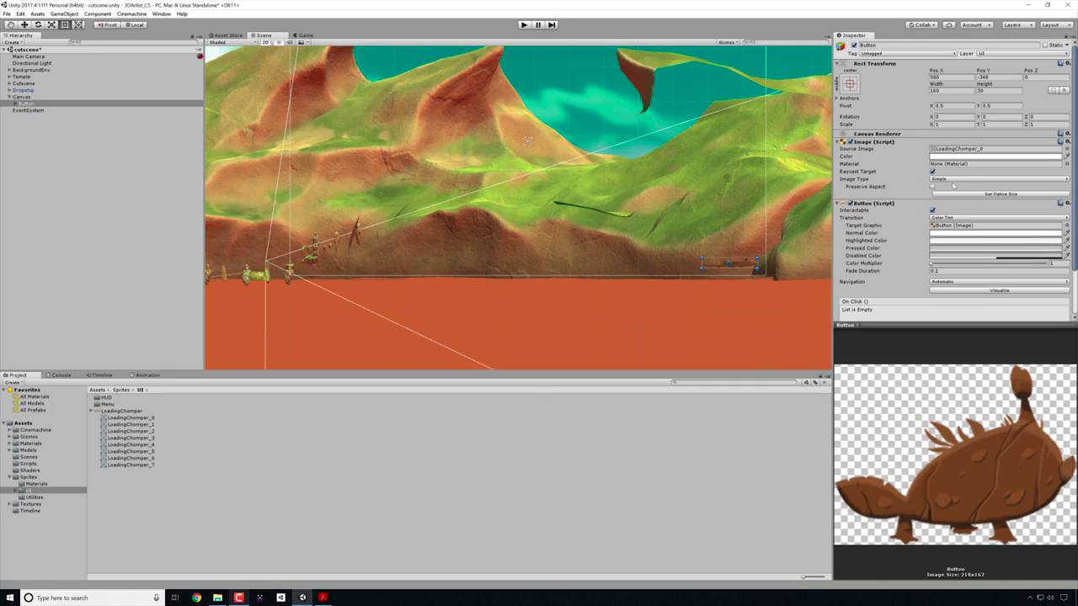
{"action": "left_click", "coordinate": [992, 195]}
Move the button inside the canvas's lower-right corner and shrink it proportionally to about 94 by 70, checking it in the Game view.
{"action": "scroll", "coordinate": [722, 294], "scroll_direction": "up", "scroll_amount": 5}
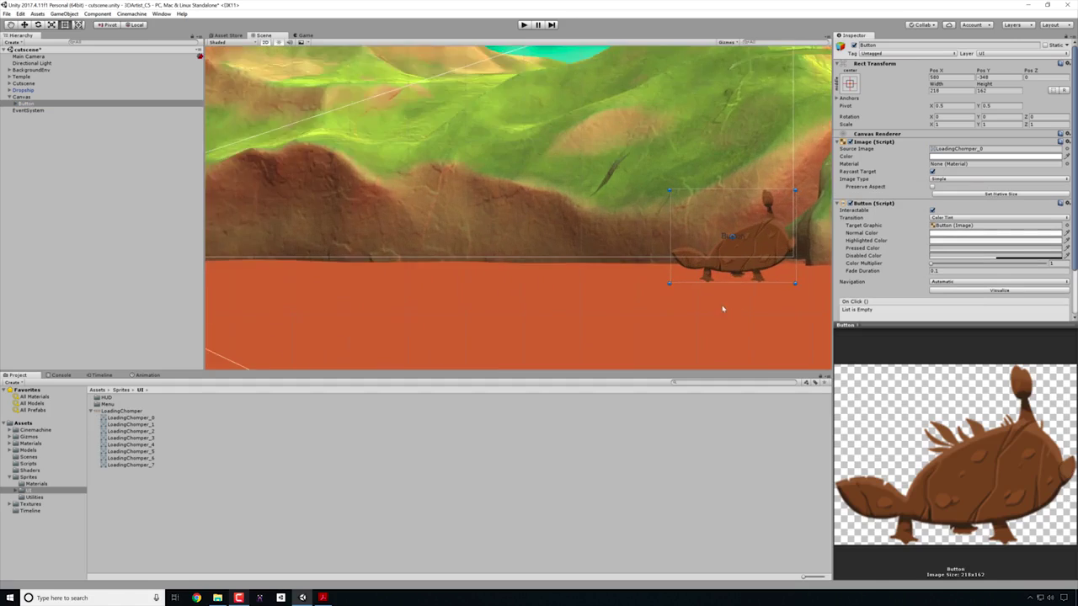
{"action": "left_click_drag", "start_coordinate": [769, 228], "coordinate": [749, 176]}
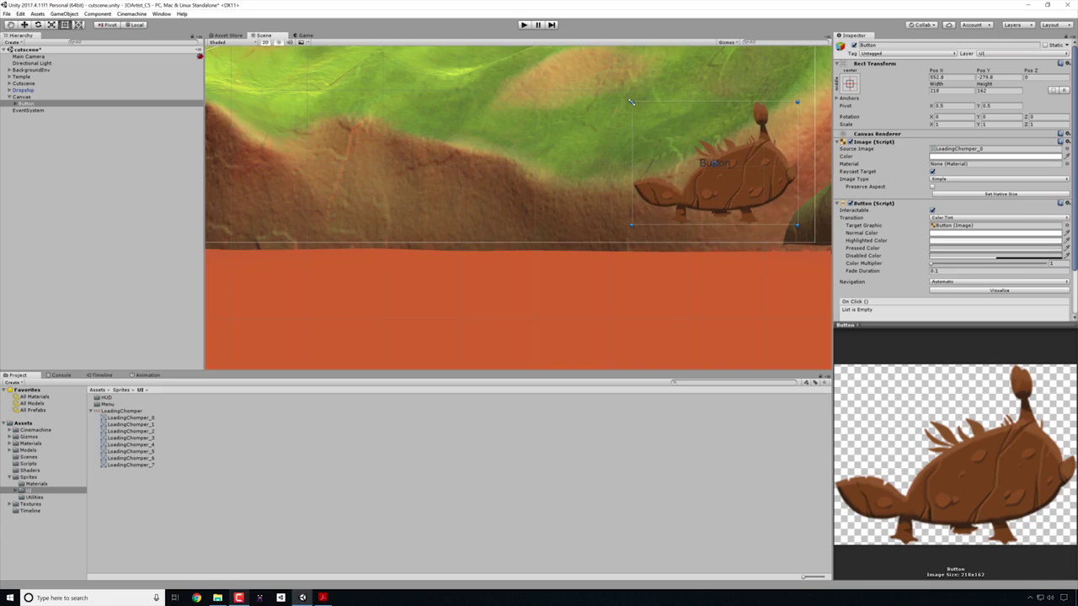
{"action": "left_click_drag", "start_coordinate": [630, 102], "coordinate": [676, 135]}
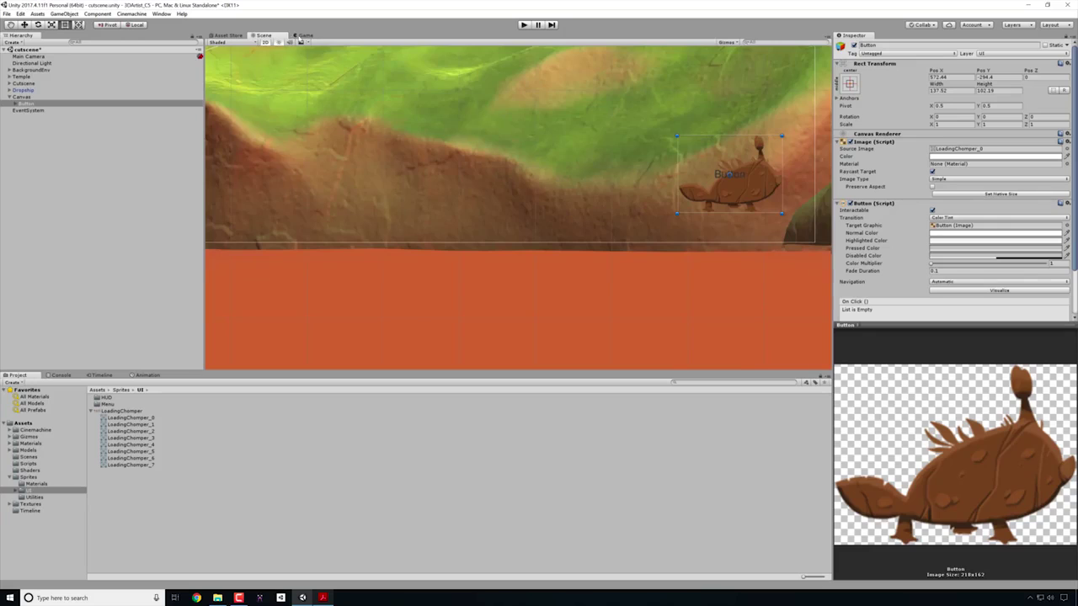
{"action": "left_click", "coordinate": [303, 35]}
{"action": "left_click", "coordinate": [260, 35]}
{"action": "left_click_drag", "start_coordinate": [675, 135], "coordinate": [710, 160]}
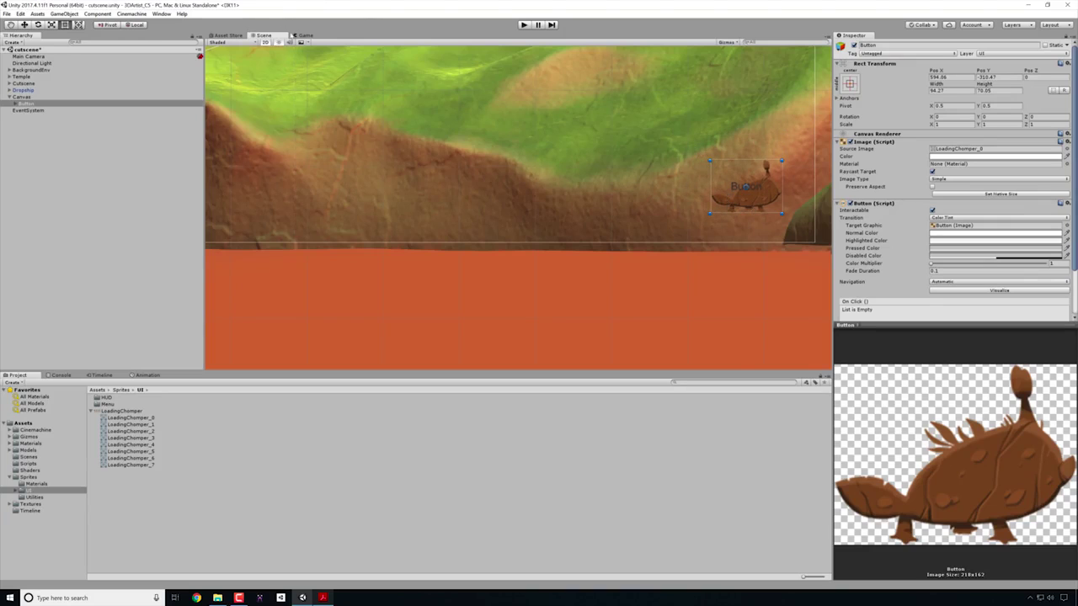
Anchor the button to the canvas's bottom-right corner, move it closer to that corner, and check it in the Game view.
{"action": "left_click", "coordinate": [305, 35]}
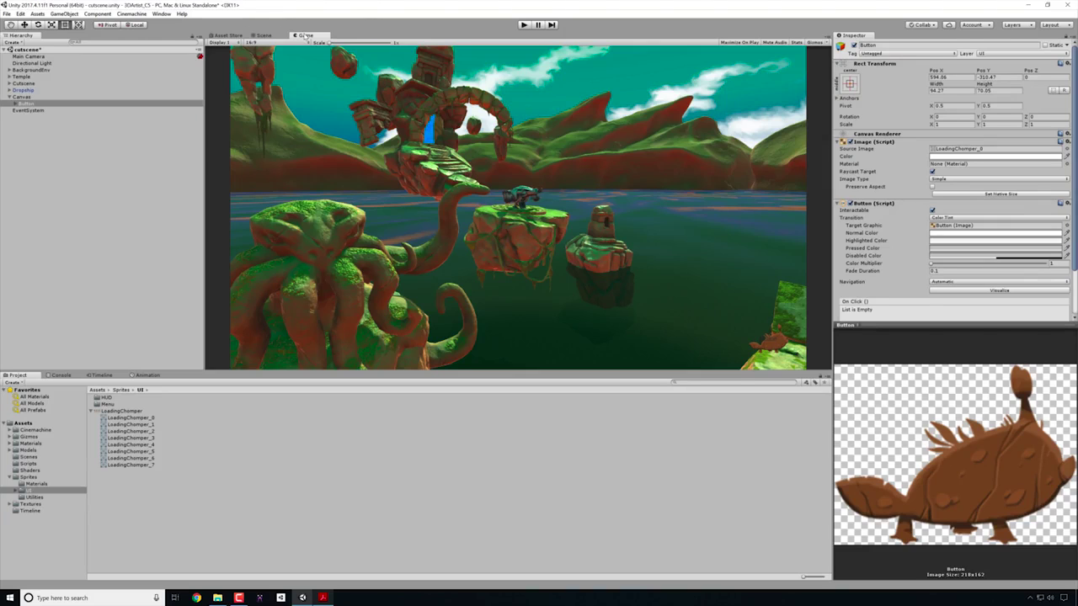
{"action": "left_click", "coordinate": [263, 35]}
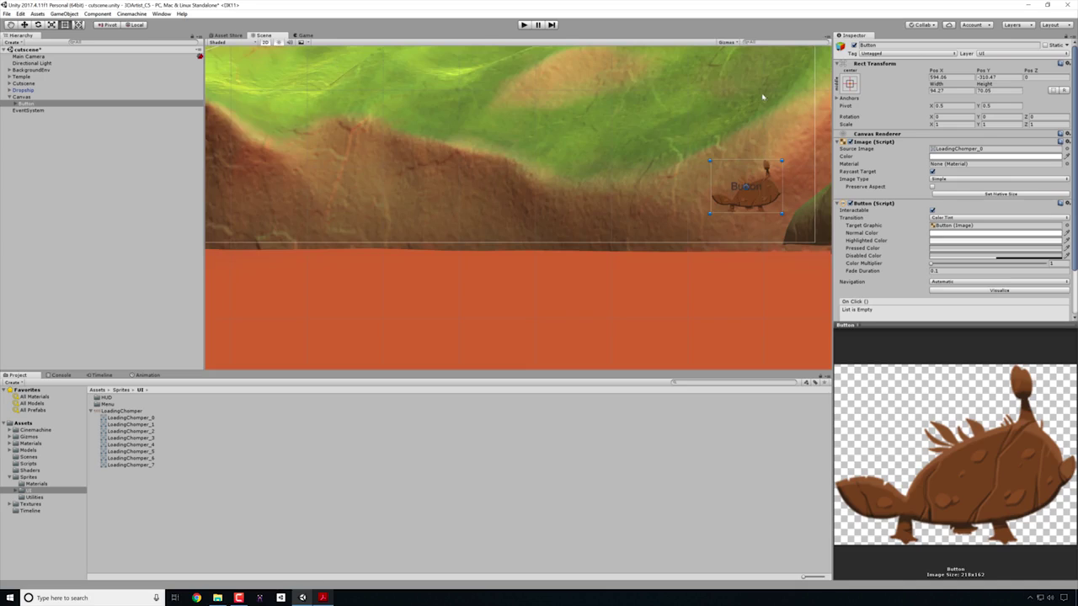
{"action": "left_click", "coordinate": [849, 83]}
{"action": "left_click", "coordinate": [916, 187]}
{"action": "left_click", "coordinate": [760, 199]}
{"action": "left_click_drag", "start_coordinate": [765, 204], "coordinate": [780, 235]}
{"action": "left_click", "coordinate": [305, 35]}
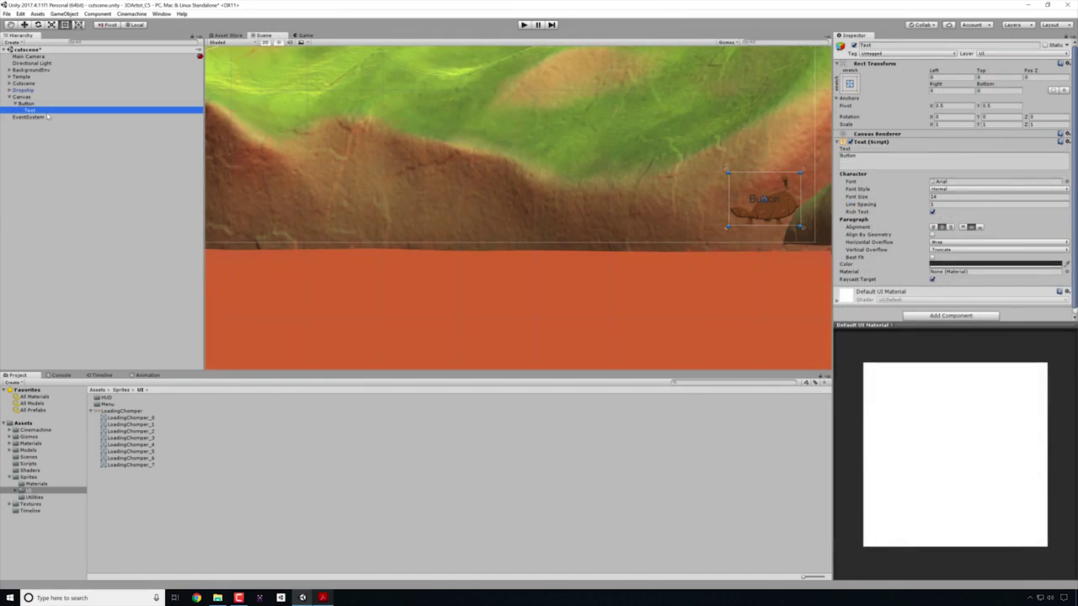
Delete the button's default Text child and import the TextMesh Pro package from the Asset Store.
{"action": "left_click", "coordinate": [32, 104]}
{"action": "left_click", "coordinate": [34, 111]}
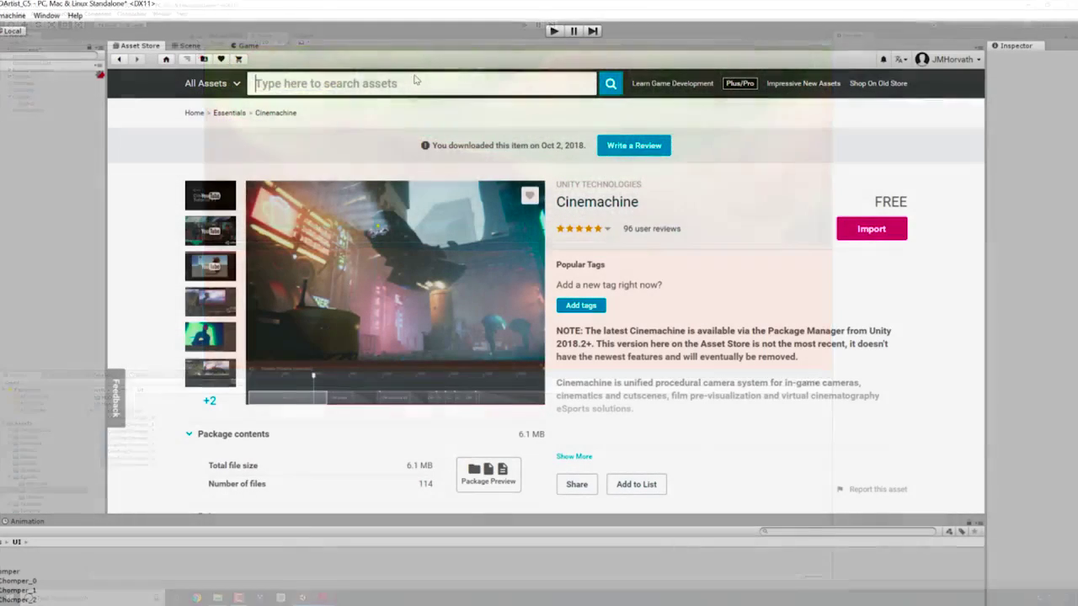
{"action": "left_click", "coordinate": [415, 81]}
{"action": "type", "text": "text"}
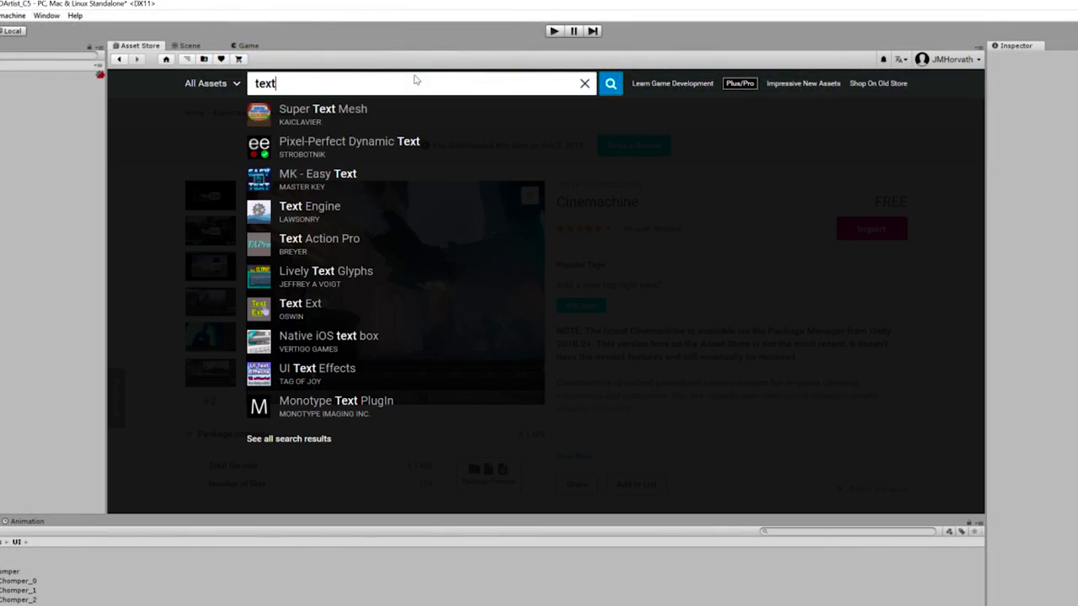
{"action": "type", "text": "mesh"}
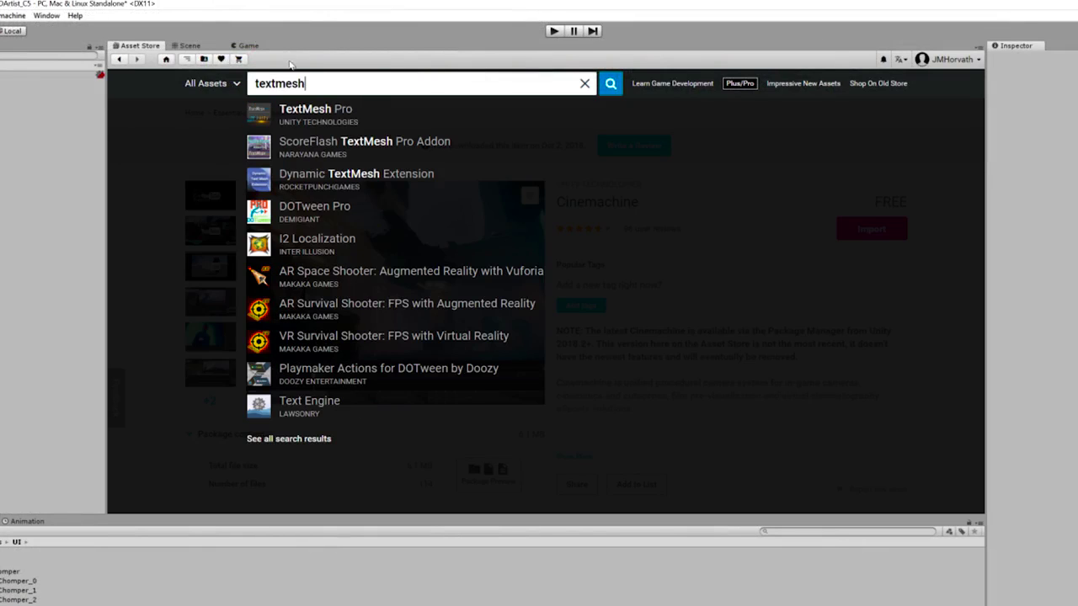
{"action": "left_click", "coordinate": [288, 112]}
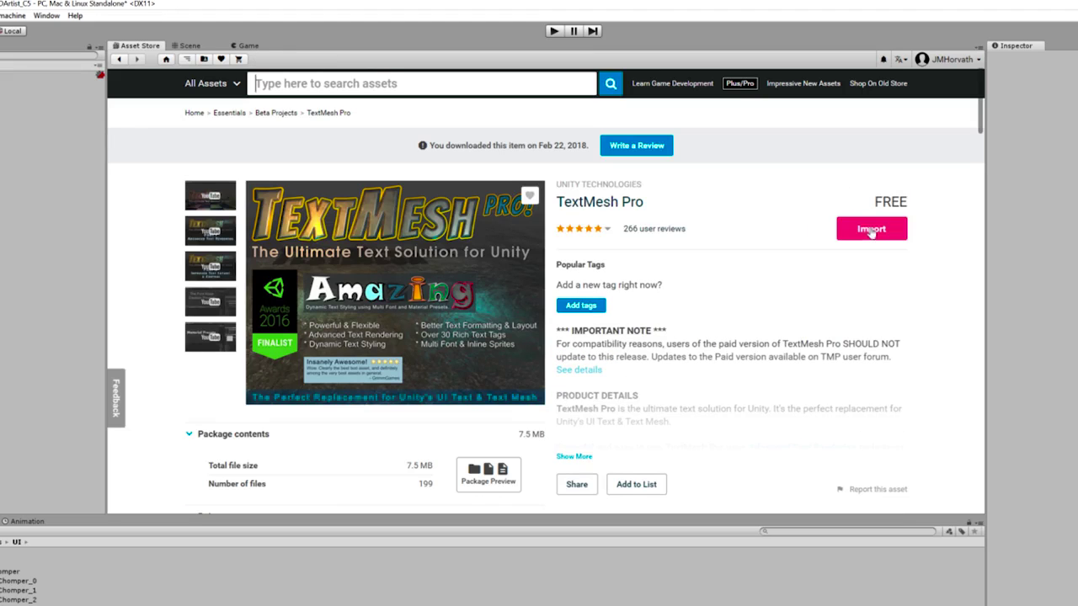
{"action": "left_click", "coordinate": [872, 231]}
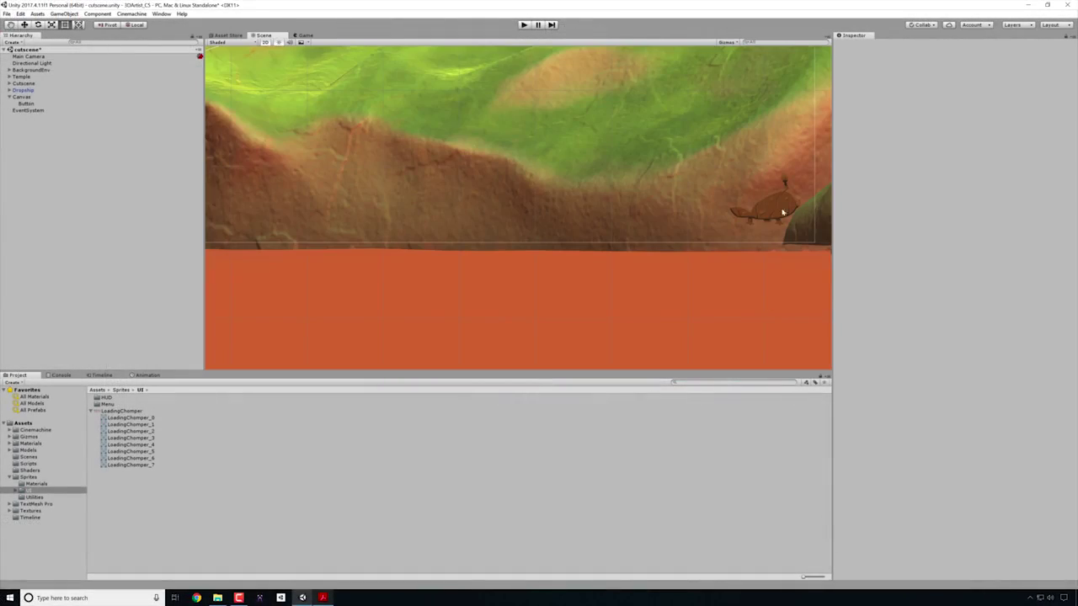
Add a TextMeshPro text as a child of the button and set its text to SKIP.
{"action": "left_click", "coordinate": [27, 103]}
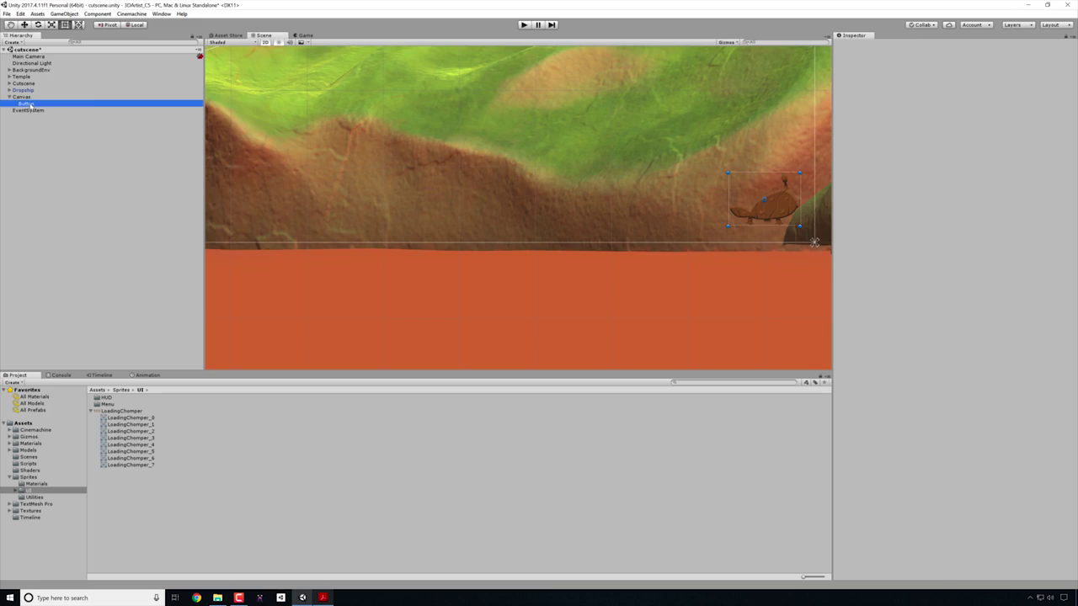
{"action": "right_click", "coordinate": [27, 104]}
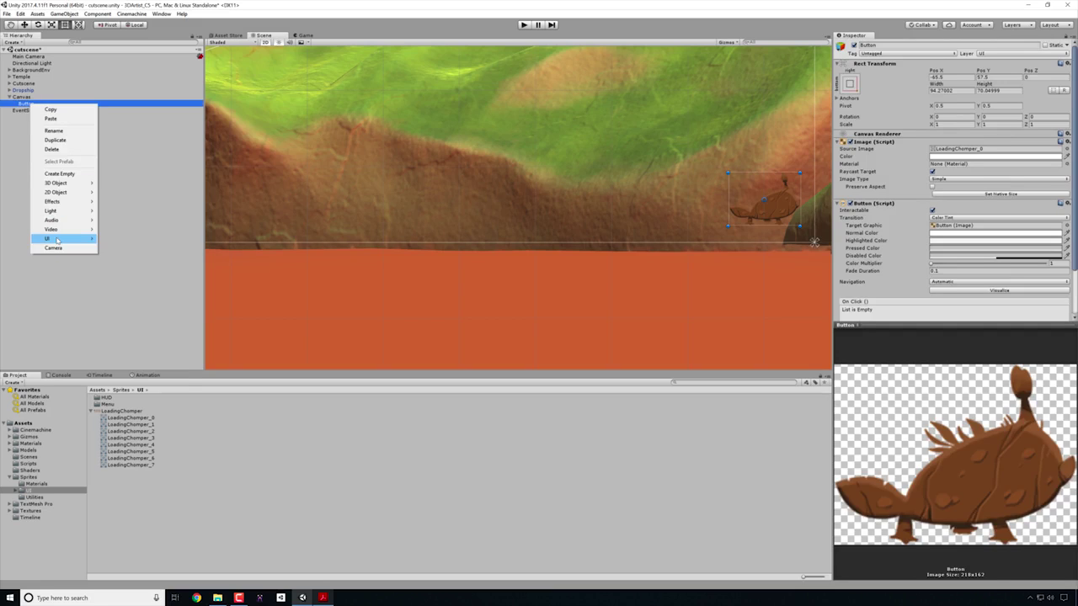
{"action": "mouse_move", "coordinate": [57, 239]}
{"action": "left_click", "coordinate": [133, 258]}
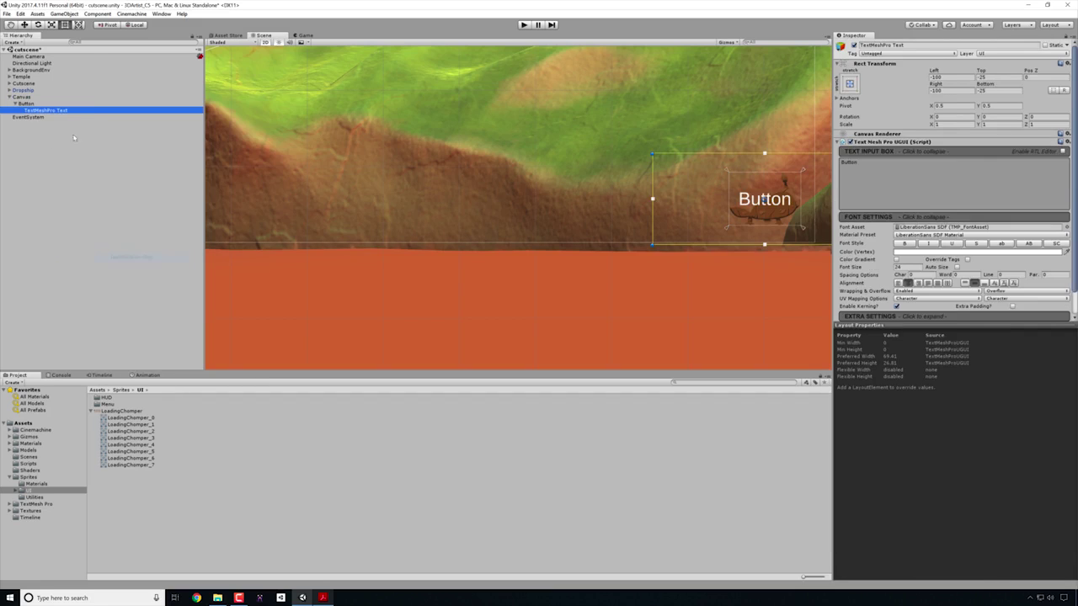
{"action": "left_click", "coordinate": [895, 167]}
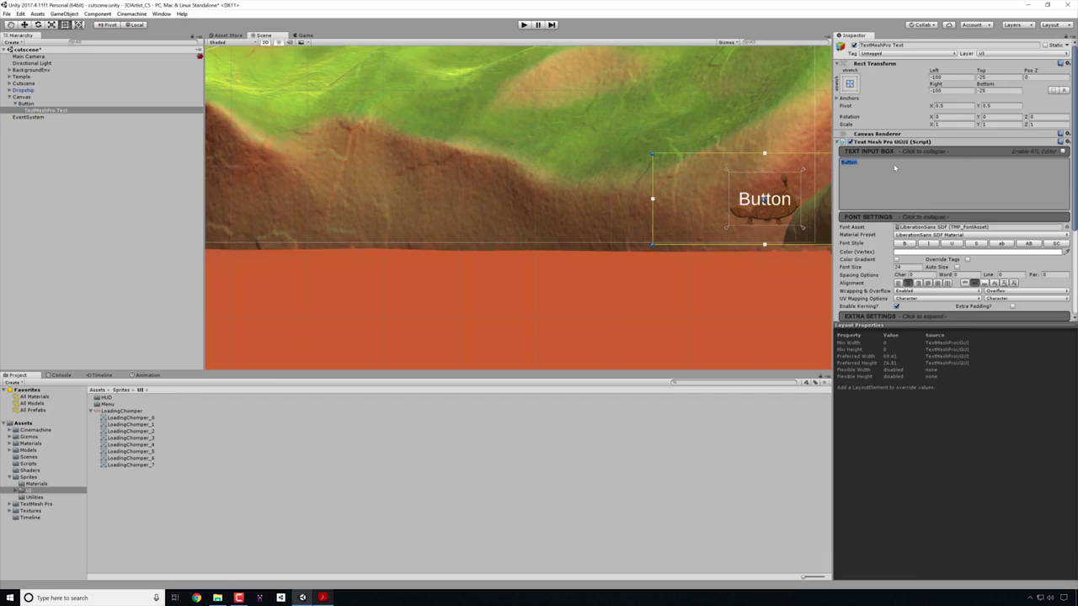
{"action": "type", "text": "SKIP"}
Resize the SKIP text box to match the button's width and place it directly below the chomper sprite.
{"action": "left_click_drag", "start_coordinate": [737, 279], "coordinate": [706, 238], "text": "alt"}
{"action": "left_click_drag", "start_coordinate": [794, 250], "coordinate": [720, 248]}
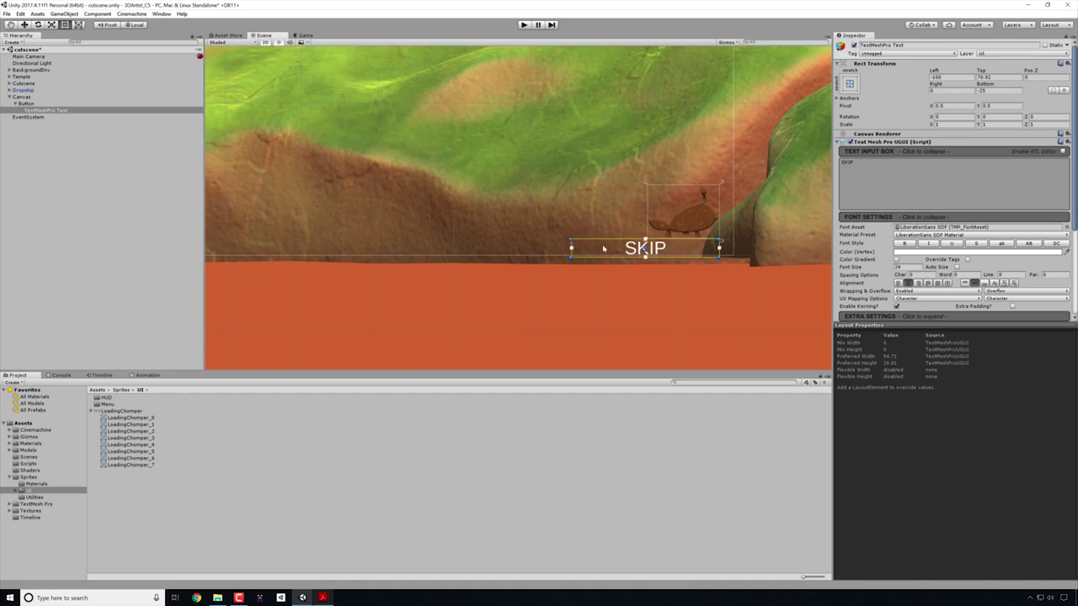
{"action": "left_click_drag", "start_coordinate": [588, 252], "coordinate": [698, 261]}
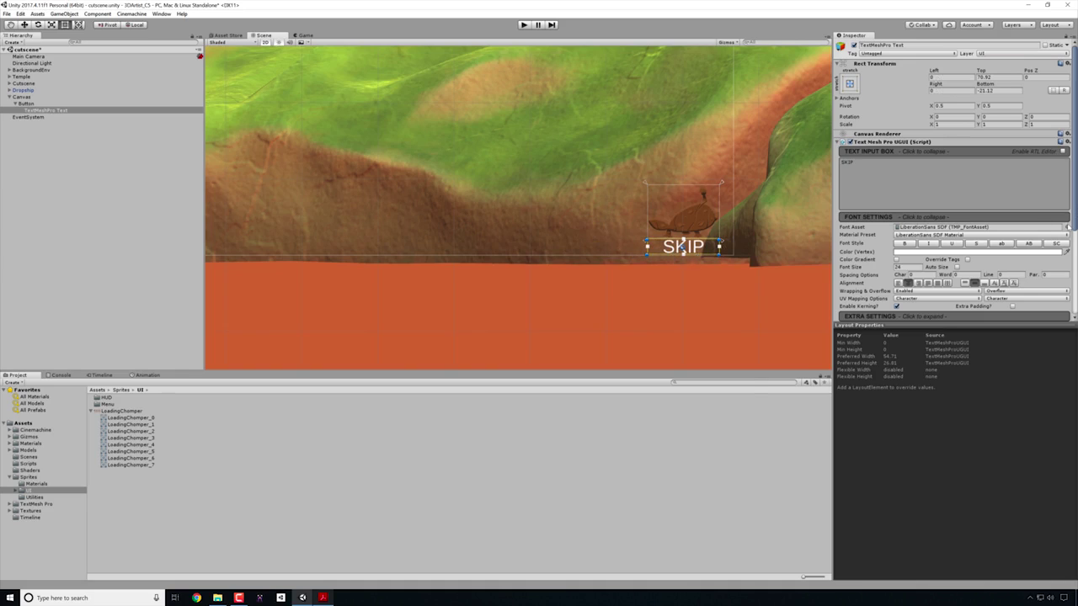
Set the SKIP text's font asset to Bangers SDF.
{"action": "left_click", "coordinate": [1067, 226]}
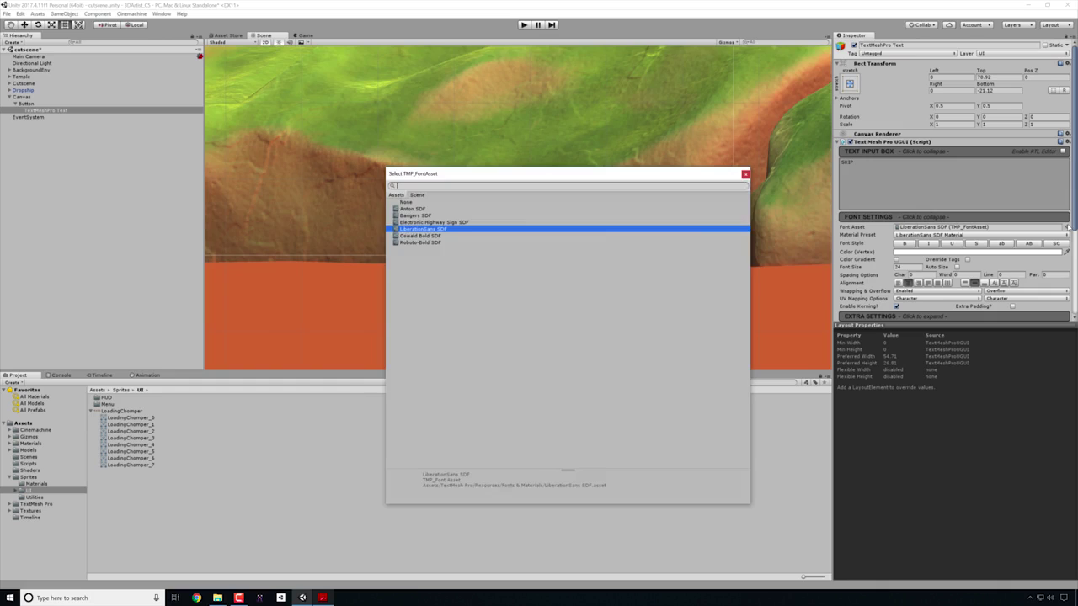
{"action": "left_click", "coordinate": [405, 216]}
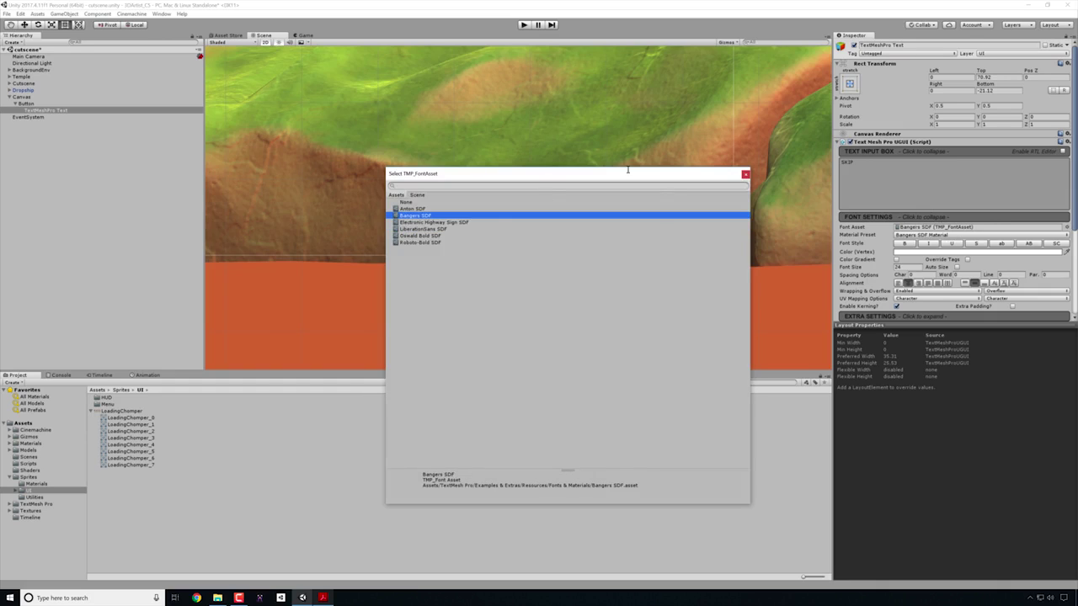
{"action": "left_click", "coordinate": [745, 174]}
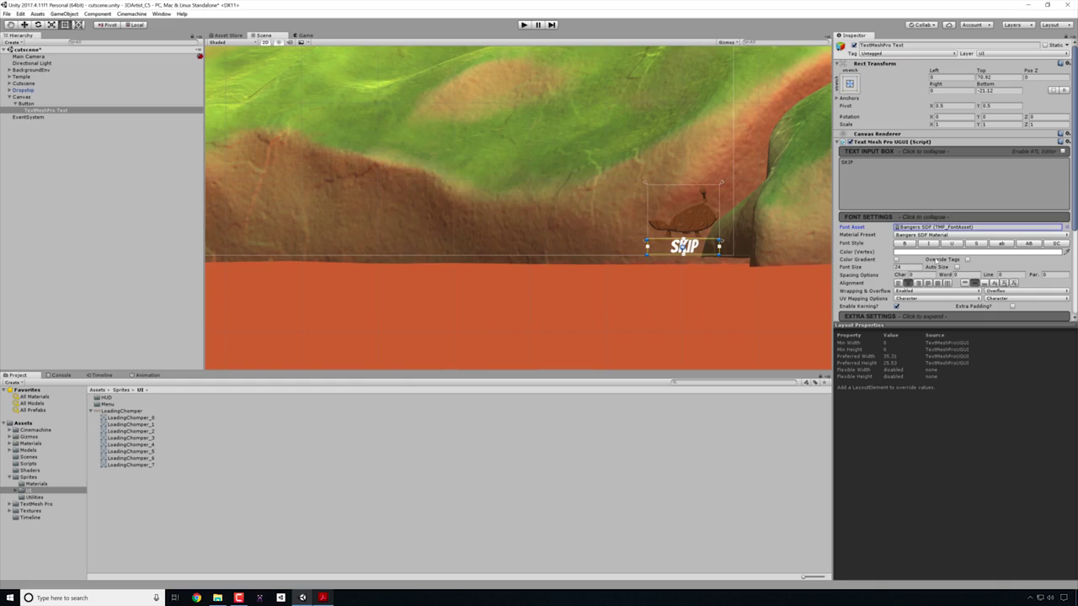
Check the Skip Button reference in the 3D Game Design Document PDF and set the SKIP text's vertex color to teal.
{"action": "left_click", "coordinate": [324, 598]}
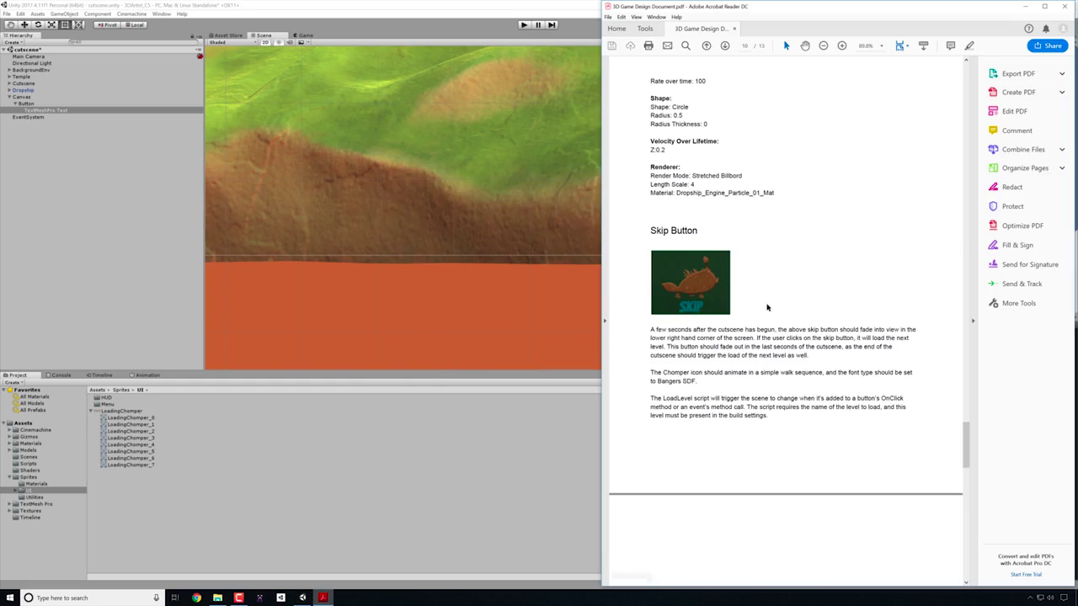
{"action": "left_click", "coordinate": [563, 3]}
{"action": "left_click", "coordinate": [979, 252]}
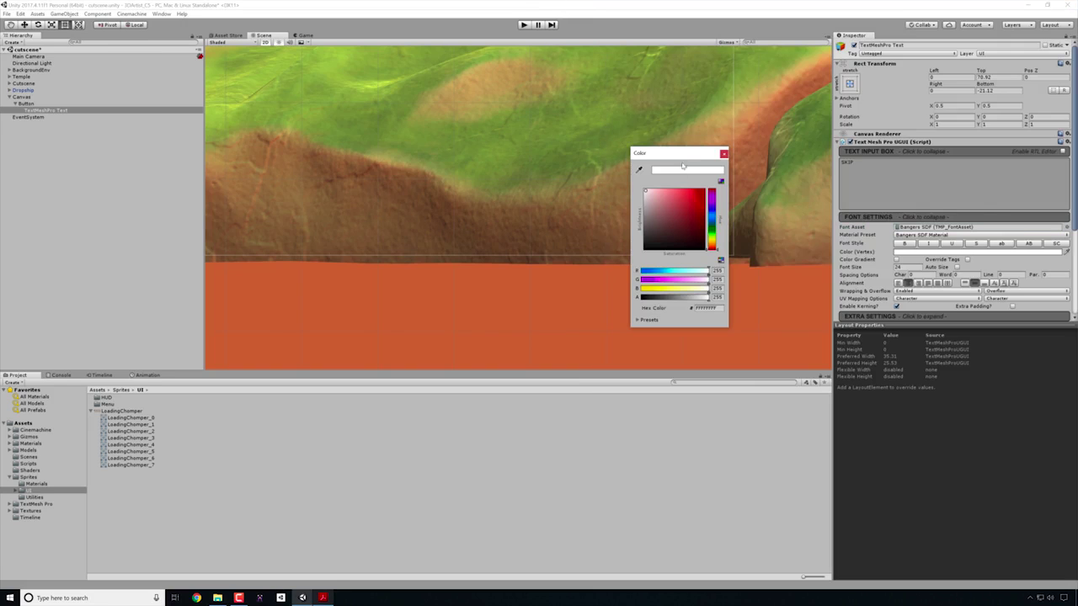
{"action": "left_click_drag", "start_coordinate": [682, 152], "coordinate": [523, 133]}
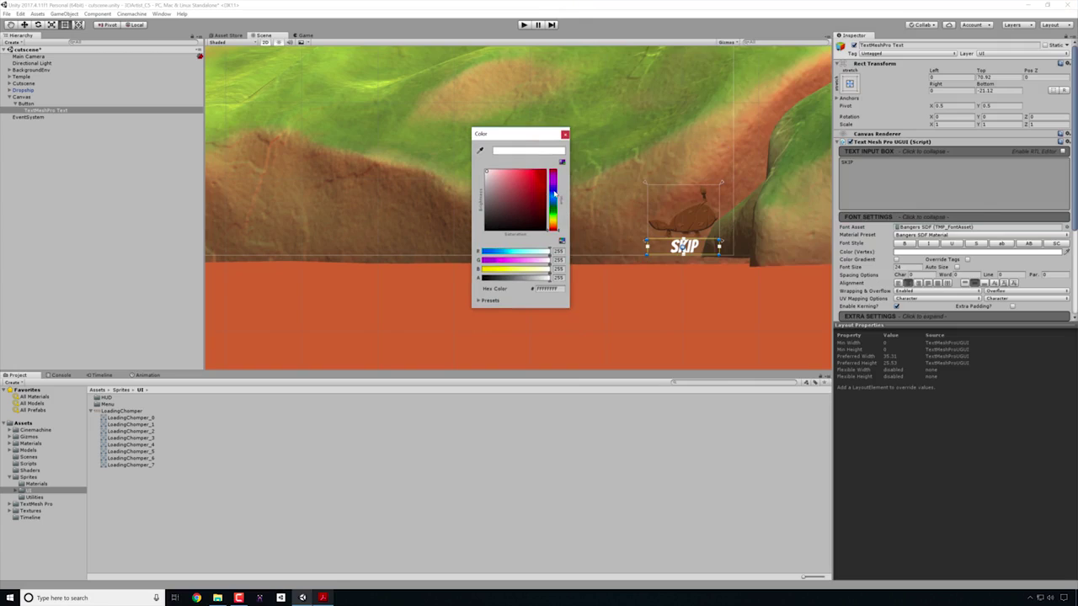
{"action": "left_click", "coordinate": [549, 199]}
{"action": "left_click_drag", "start_coordinate": [550, 200], "coordinate": [546, 200]}
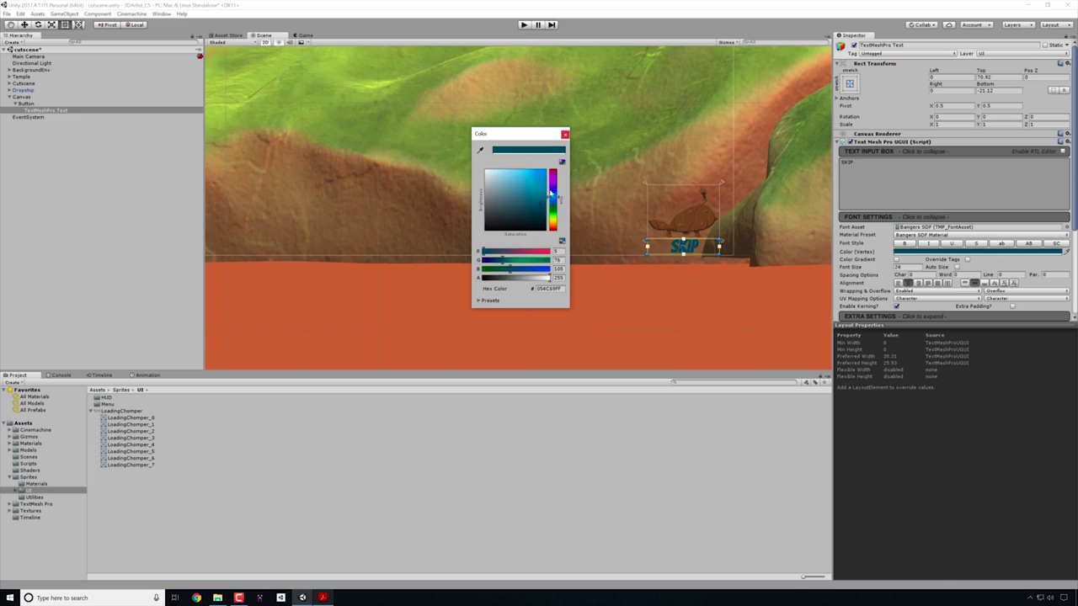
{"action": "left_click", "coordinate": [565, 135]}
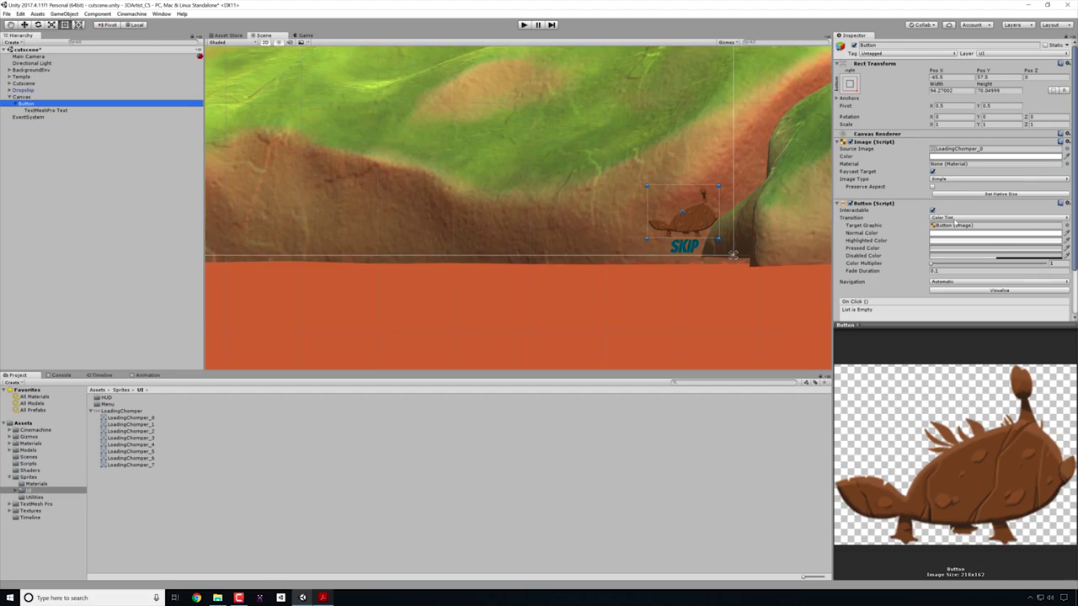
Set the button's transition to Animation and start auto-generating its animation controller.
{"action": "left_click", "coordinate": [943, 220]}
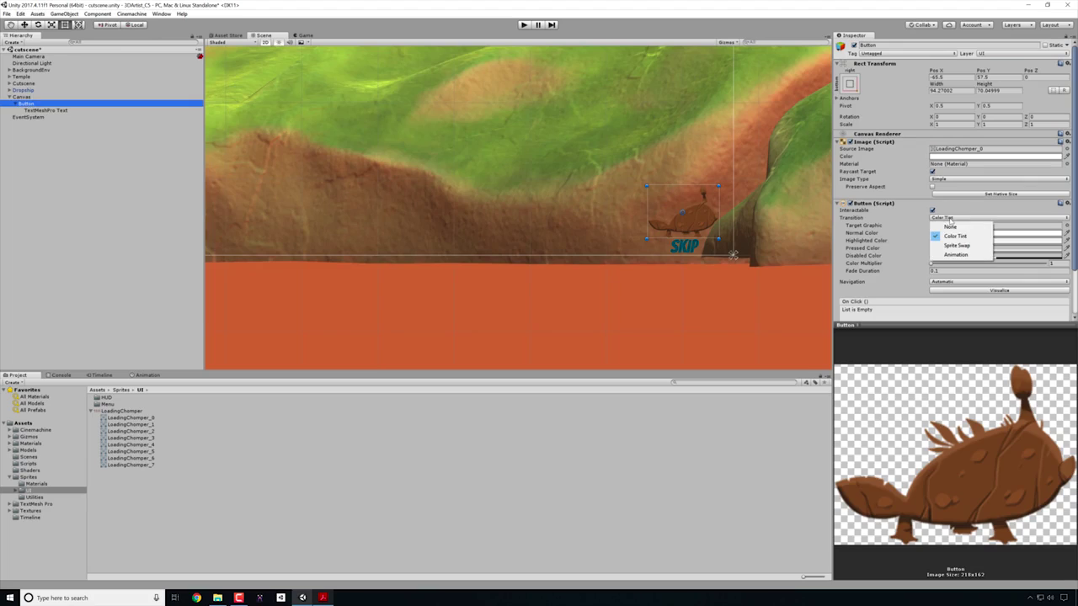
{"action": "left_click", "coordinate": [961, 255]}
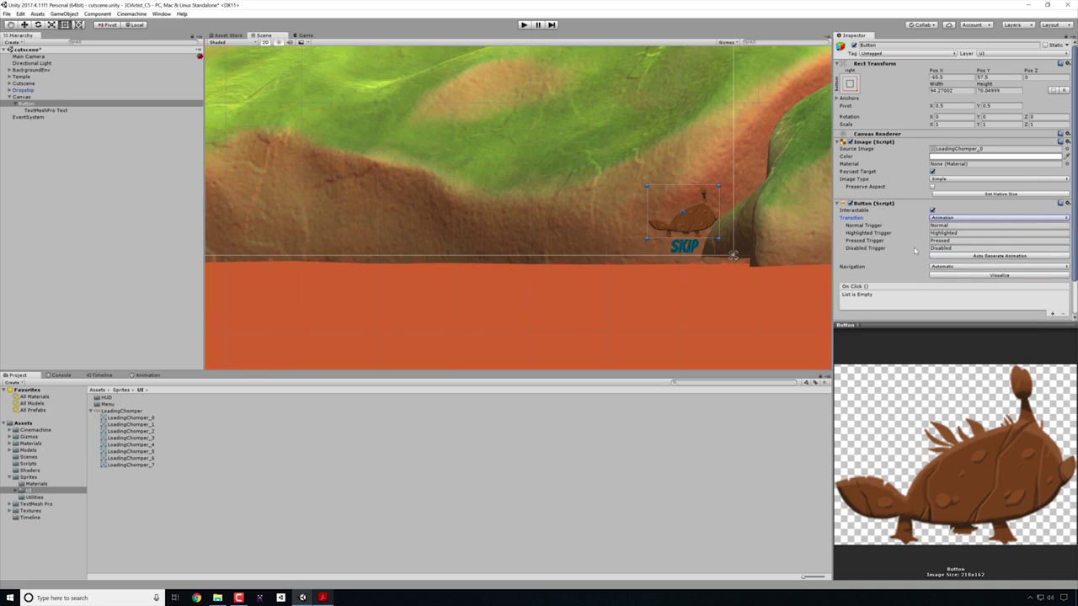
{"action": "left_click", "coordinate": [997, 256]}
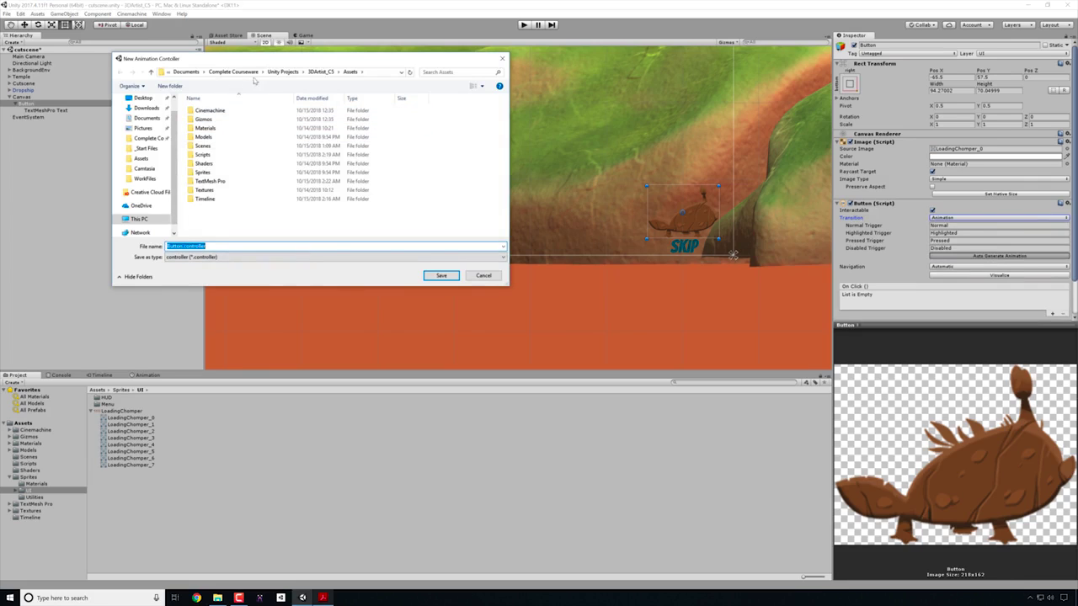
Create a folder named Animation in Assets and save the controller in it as Button.controller.
{"action": "left_click", "coordinate": [168, 86]}
{"action": "type", "text": "Animations"}
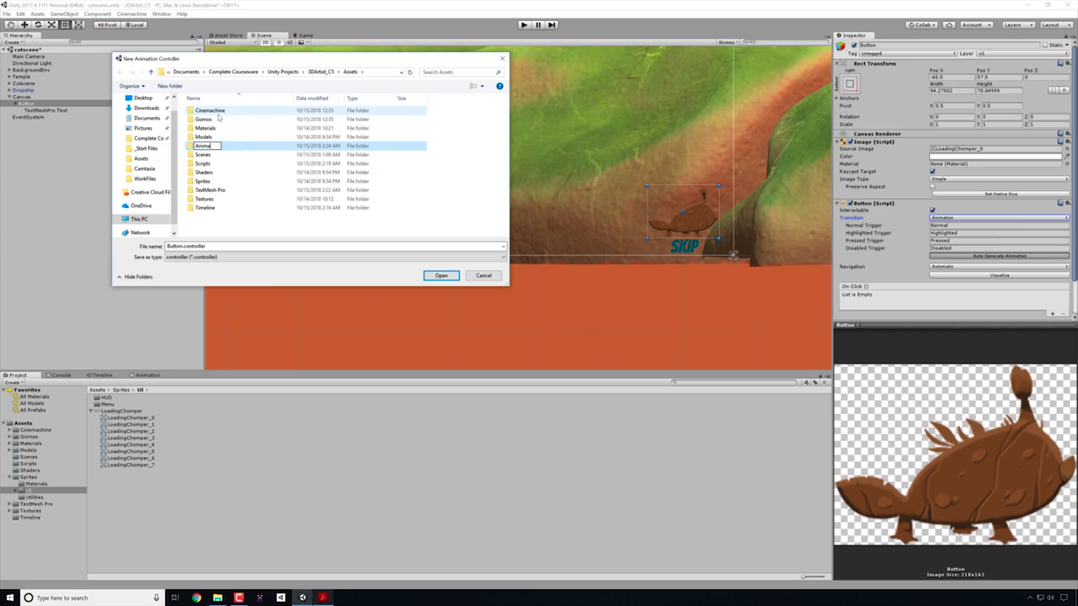
{"action": "key", "text": "BackSpace"}
{"action": "key", "text": "Return"}
{"action": "double_click", "coordinate": [207, 111]}
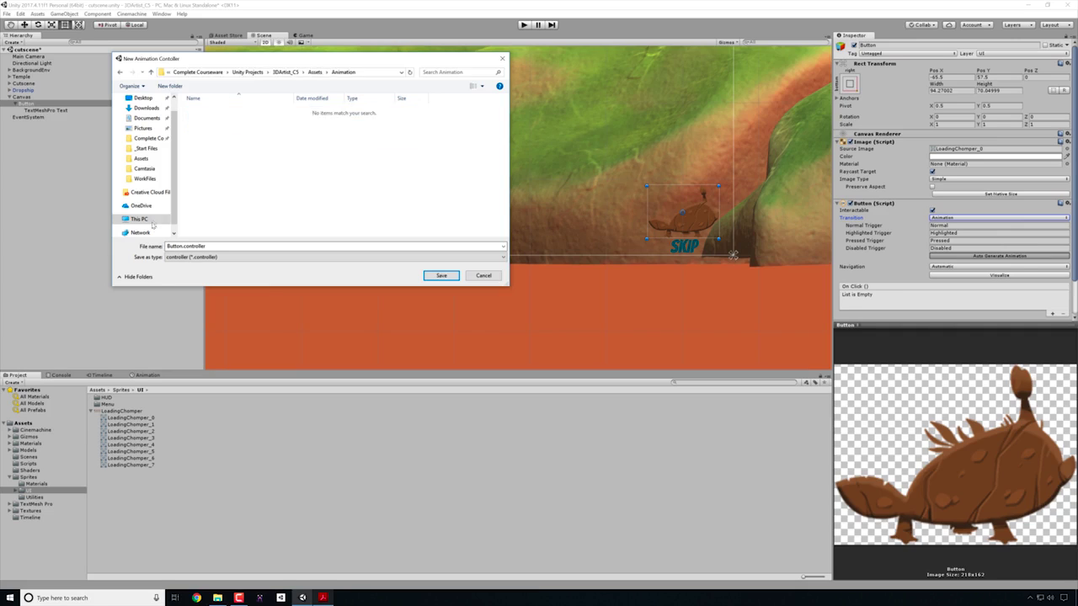
{"action": "left_click", "coordinate": [441, 275]}
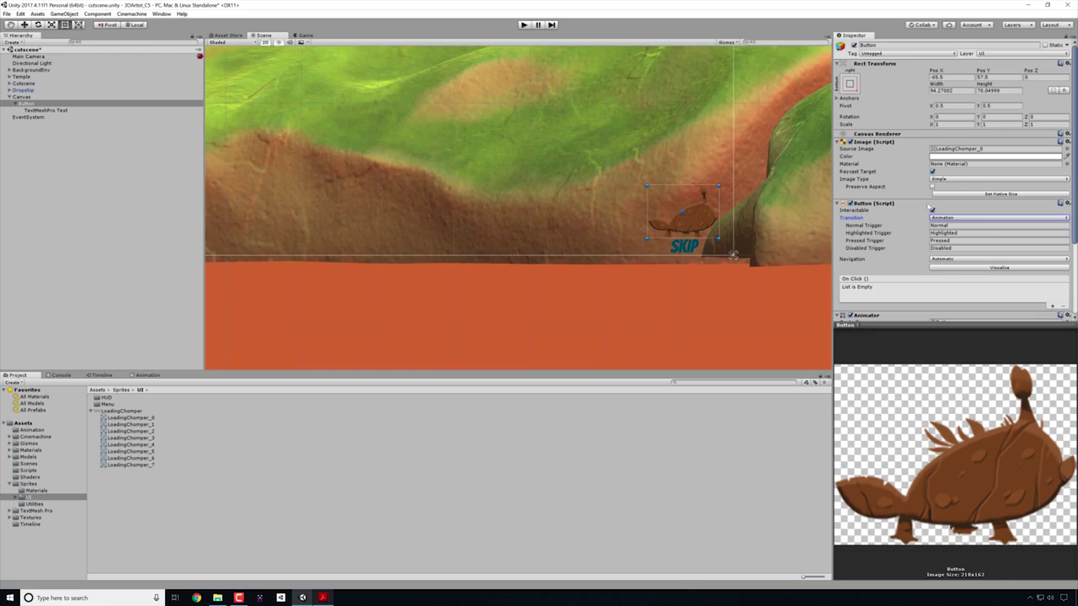
Open the button's animator controller and dock the Animator window beside the Animation window.
{"action": "scroll", "coordinate": [953, 232], "scroll_direction": "down", "scroll_amount": 3}
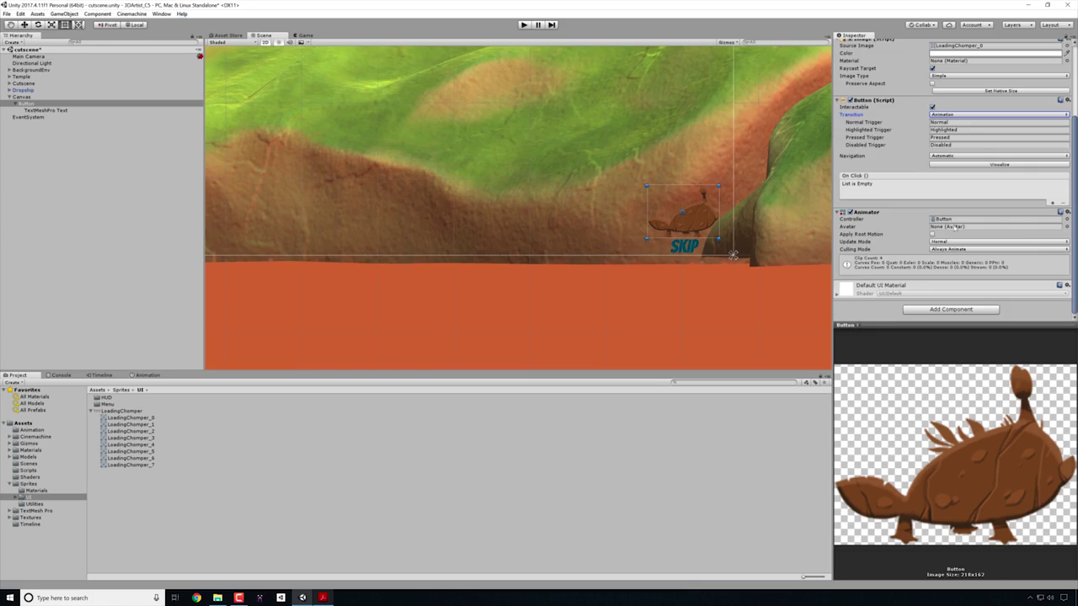
{"action": "double_click", "coordinate": [954, 219]}
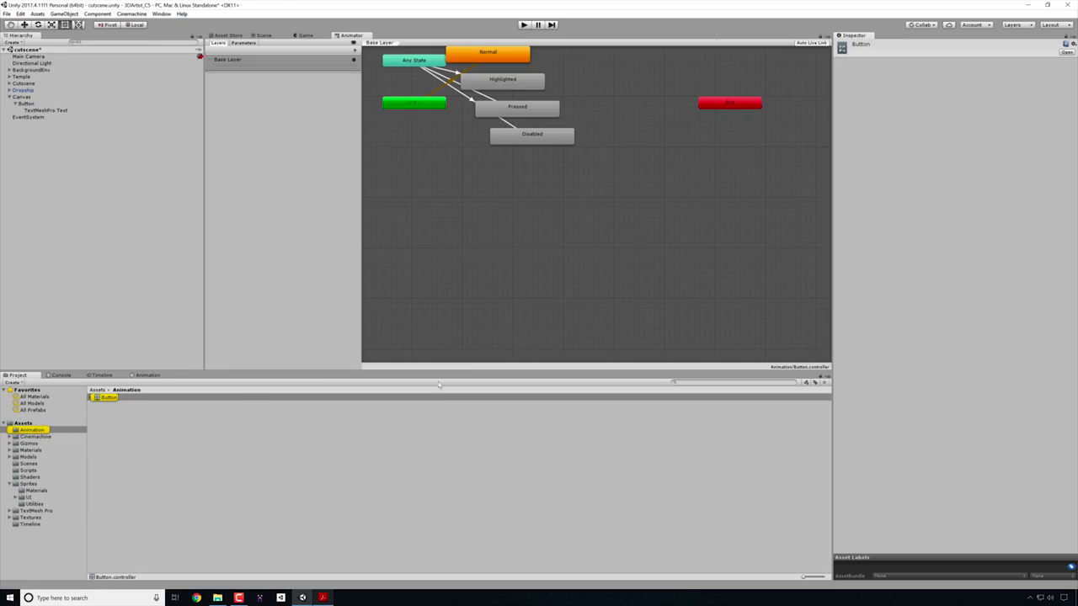
{"action": "left_click_drag", "start_coordinate": [351, 36], "coordinate": [194, 375]}
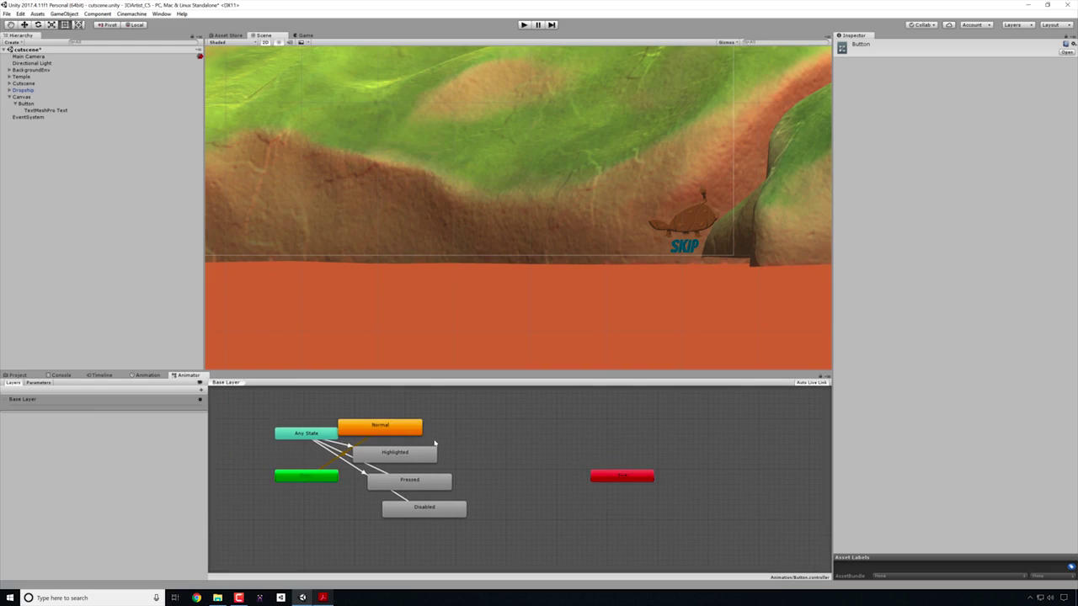
Reduce the controller to its Normal state by deleting Highlighted, Pressed and Disabled, plus the transition from Any State to Normal.
{"action": "left_click_drag", "start_coordinate": [429, 439], "coordinate": [494, 531]}
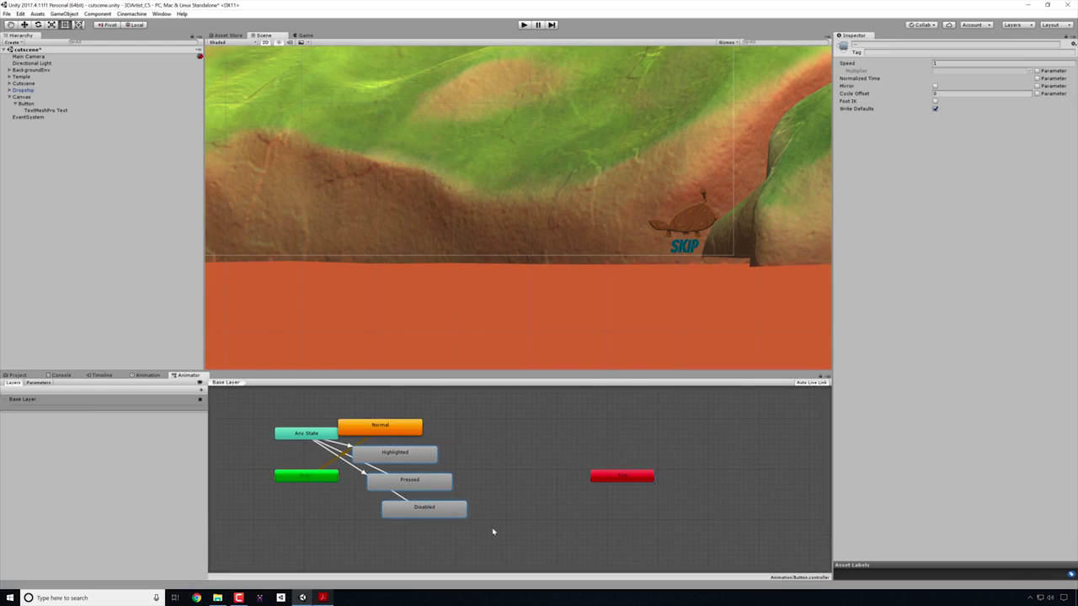
{"action": "key", "text": "Delete"}
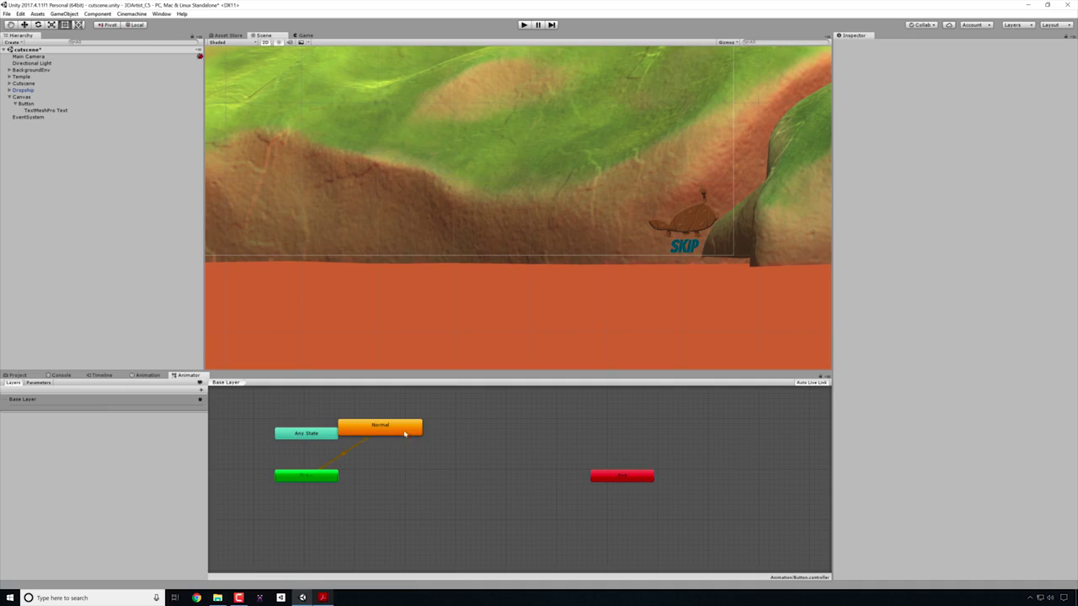
{"action": "left_click_drag", "start_coordinate": [404, 434], "coordinate": [461, 461]}
{"action": "left_click", "coordinate": [375, 439]}
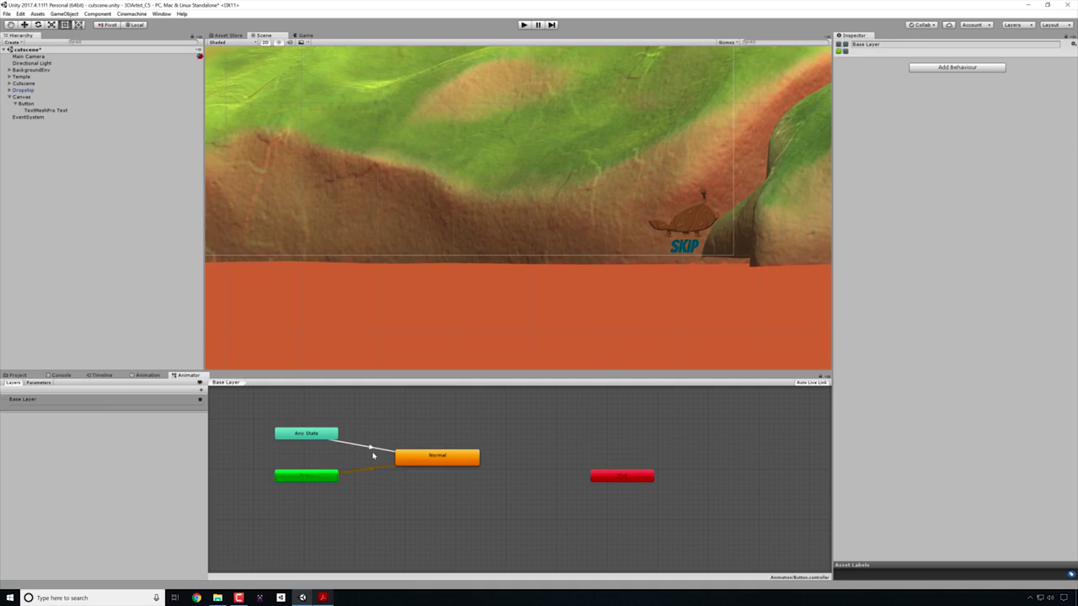
{"action": "left_click", "coordinate": [369, 449]}
{"action": "key", "text": "Delete"}
{"action": "left_click", "coordinate": [396, 454]}
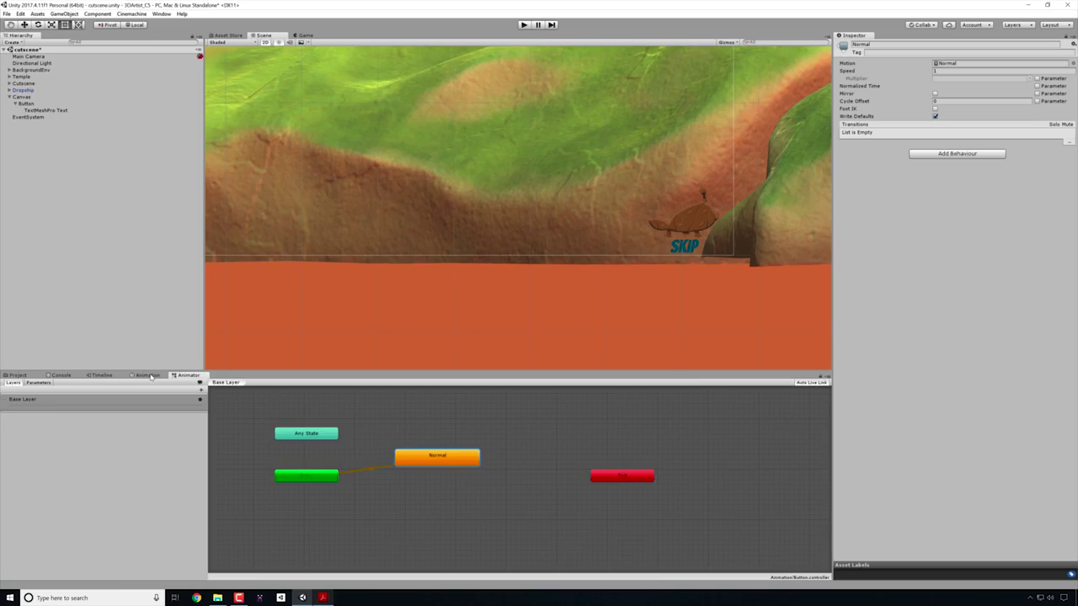
Show the button's Normal clip in the Animation window and dock that window beneath the Hierarchy.
{"action": "left_click", "coordinate": [148, 376]}
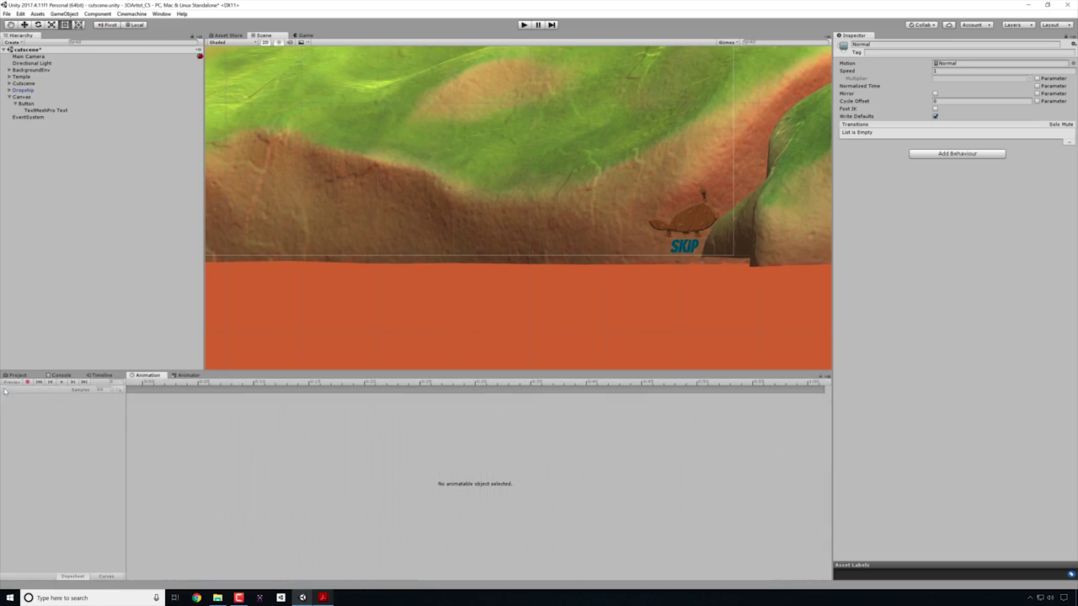
{"action": "left_click", "coordinate": [28, 104]}
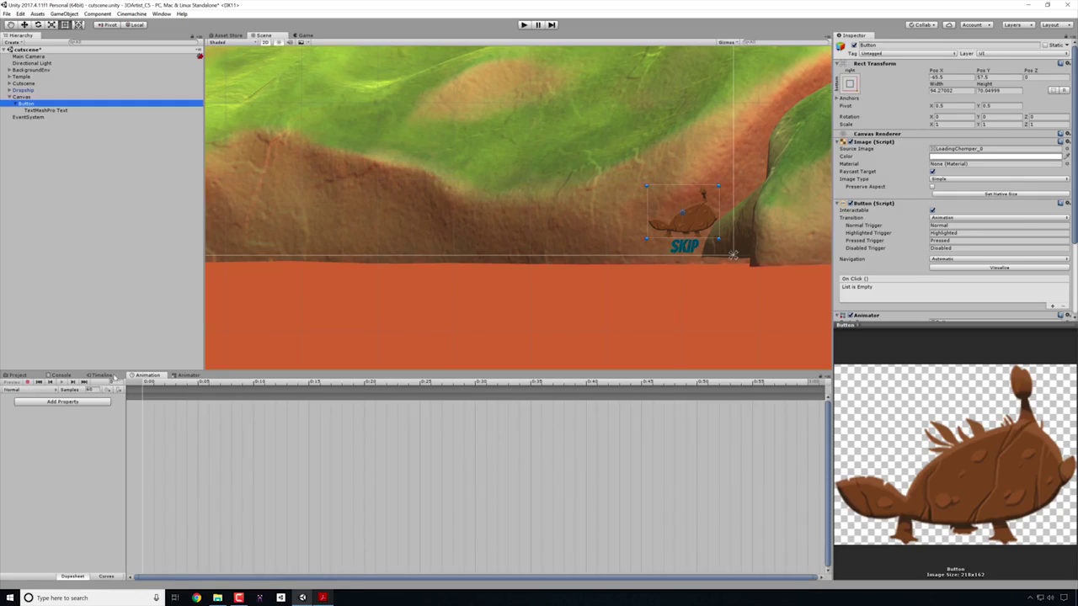
{"action": "left_click_drag", "start_coordinate": [147, 375], "coordinate": [120, 335]}
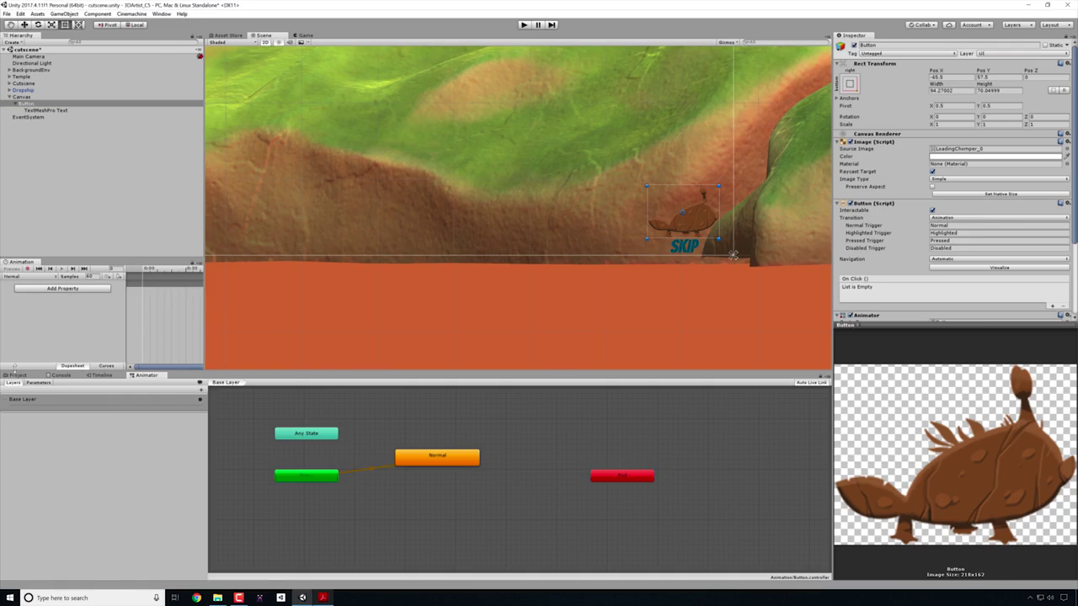
Add sprites LoadingChomper_0 through LoadingChomper_7 as keyframes in the button's Normal clip and dock the Animation window back beside the Animator.
{"action": "left_click", "coordinate": [18, 376]}
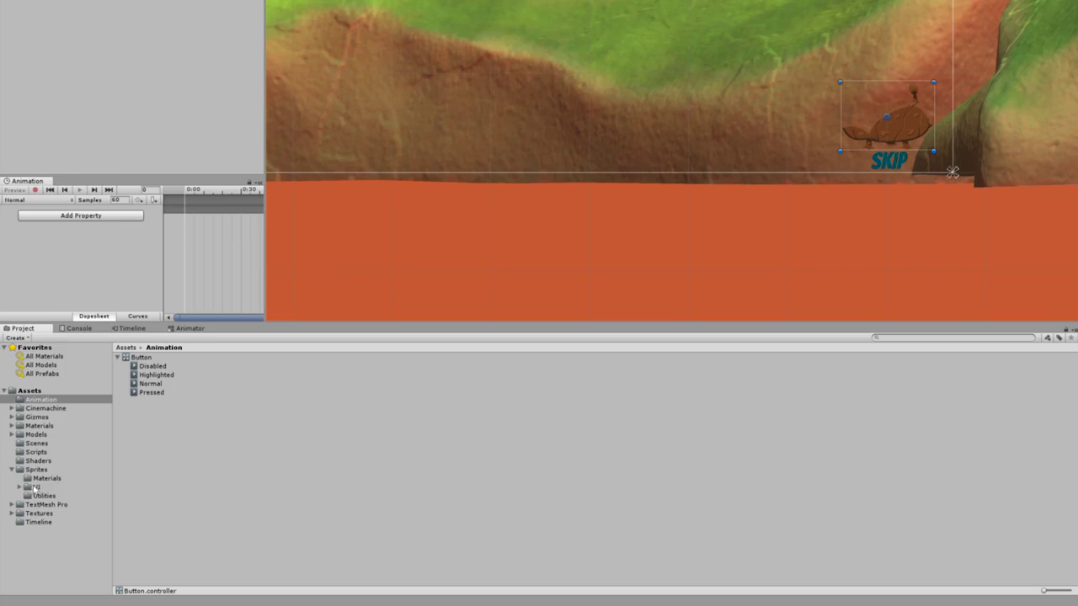
{"action": "left_click", "coordinate": [35, 488]}
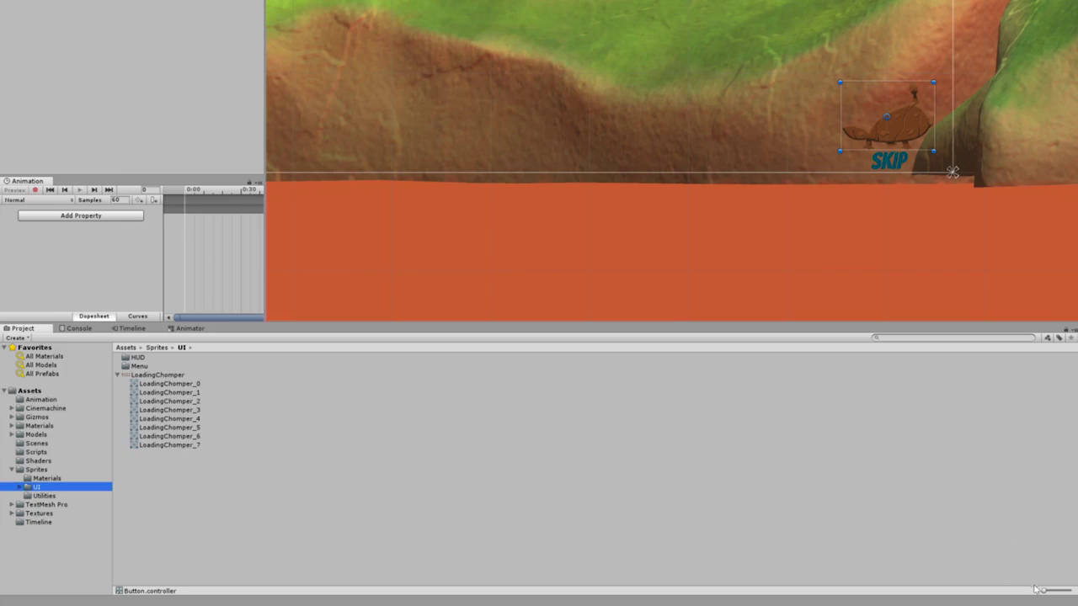
{"action": "left_click", "coordinate": [162, 385]}
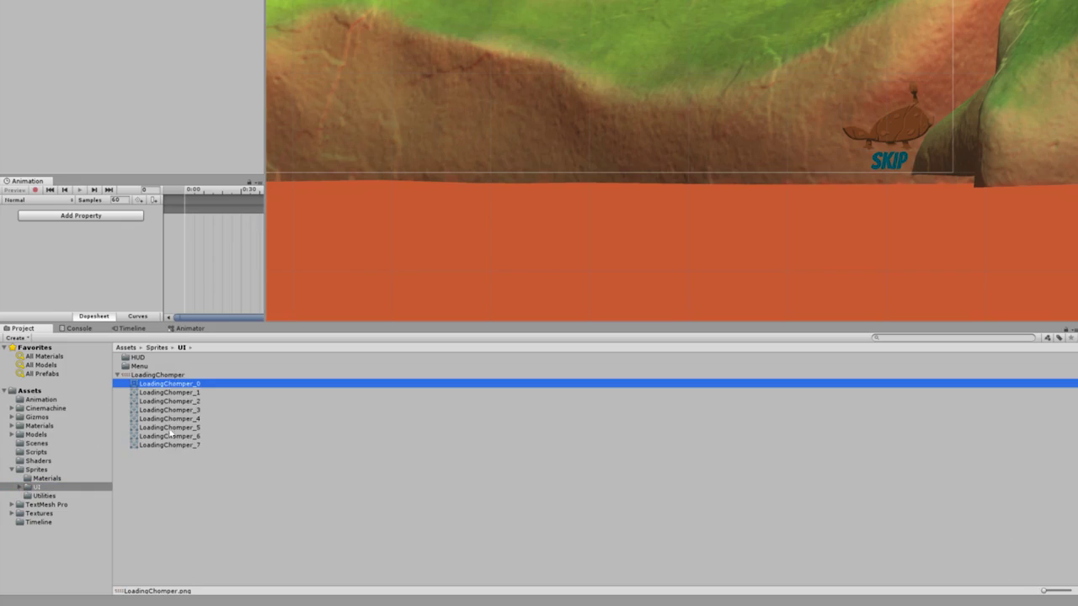
{"action": "left_click", "coordinate": [172, 445], "text": "shift"}
{"action": "left_click_drag", "start_coordinate": [172, 419], "coordinate": [202, 236]}
{"action": "left_click_drag", "start_coordinate": [27, 181], "coordinate": [258, 341]}
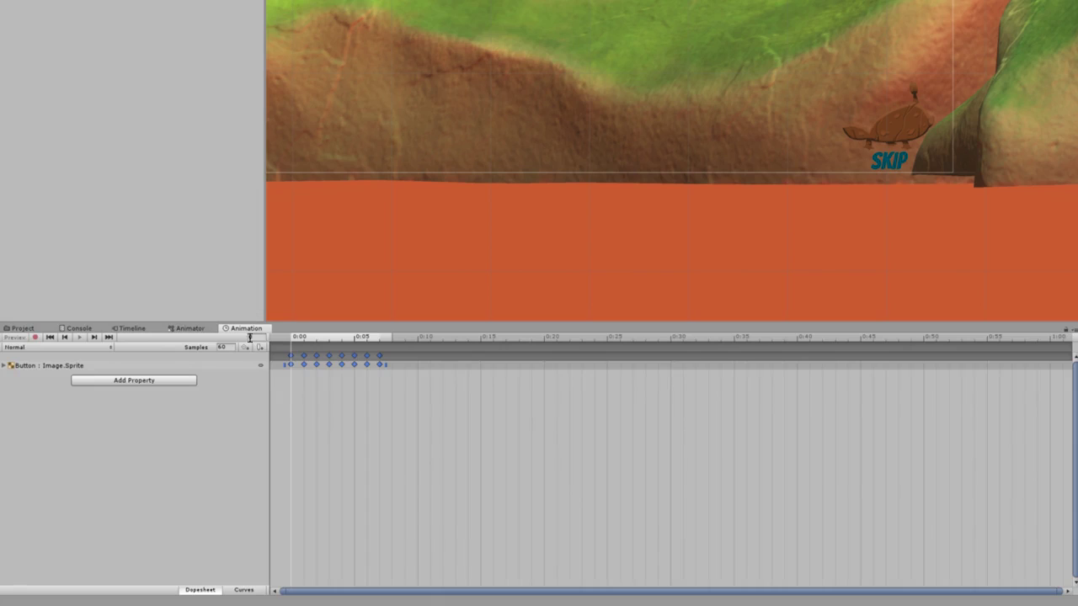
Set the Normal clip's sample rate to 12 and stretch its sprite keyframes so the last one lands at 1:00.
{"action": "left_click", "coordinate": [224, 347]}
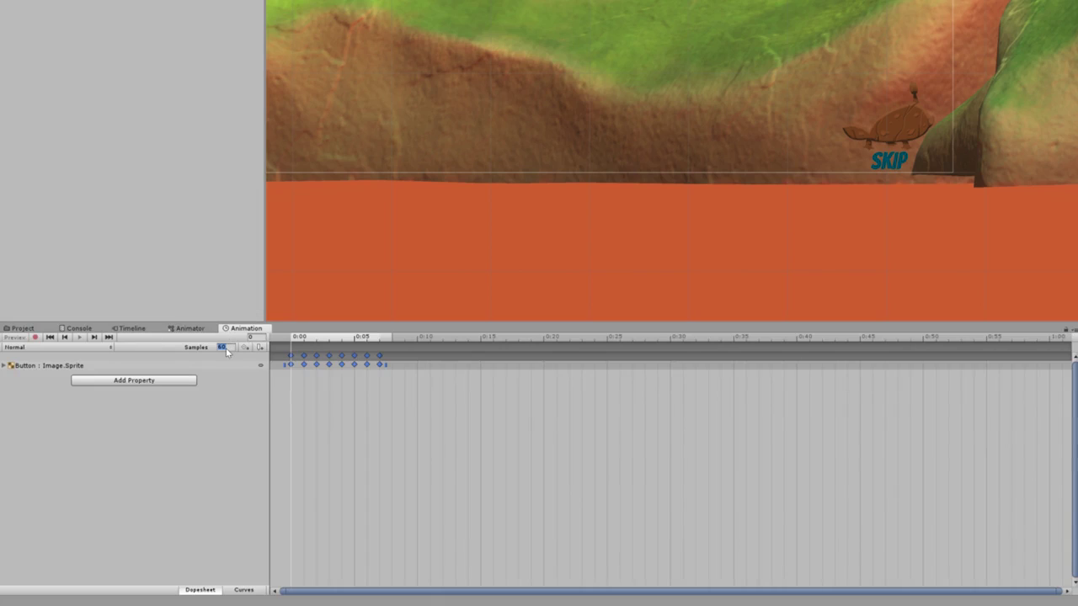
{"action": "key", "text": "Return"}
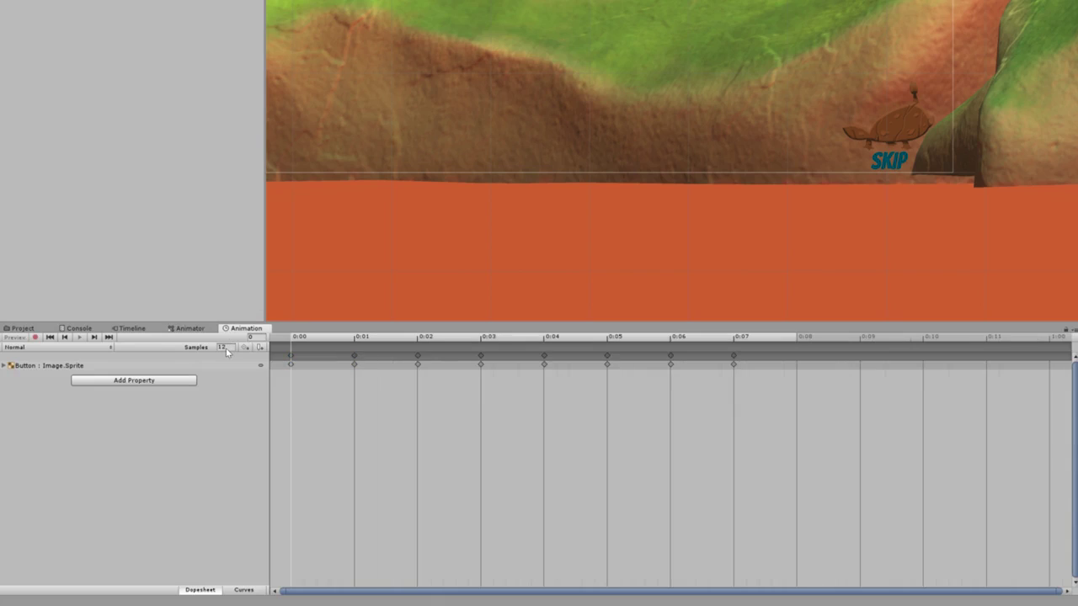
{"action": "left_click_drag", "start_coordinate": [640, 396], "coordinate": [282, 350]}
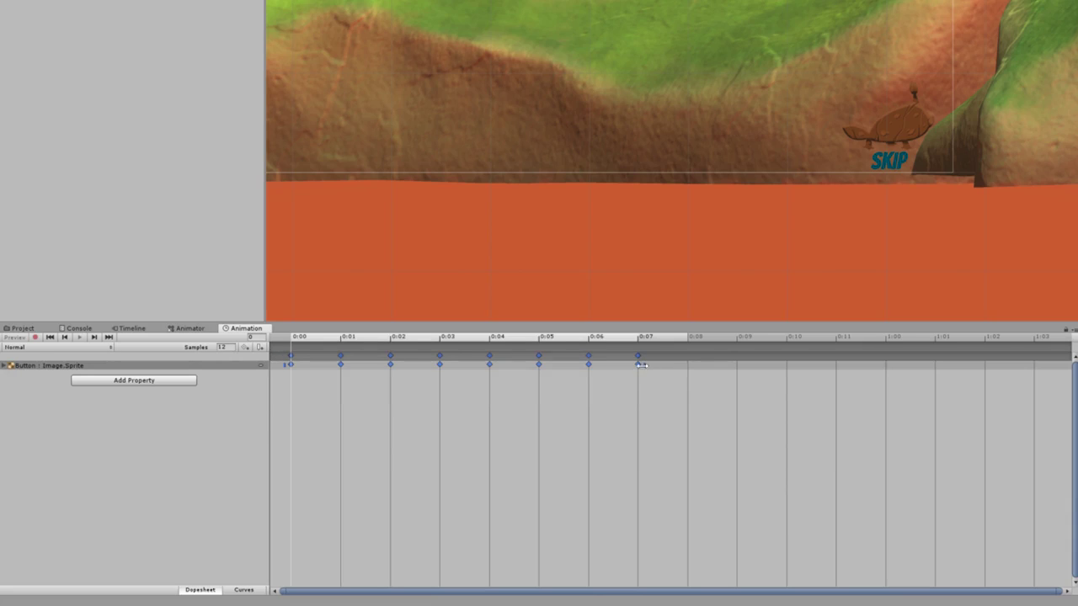
{"action": "left_click_drag", "start_coordinate": [644, 364], "coordinate": [891, 369]}
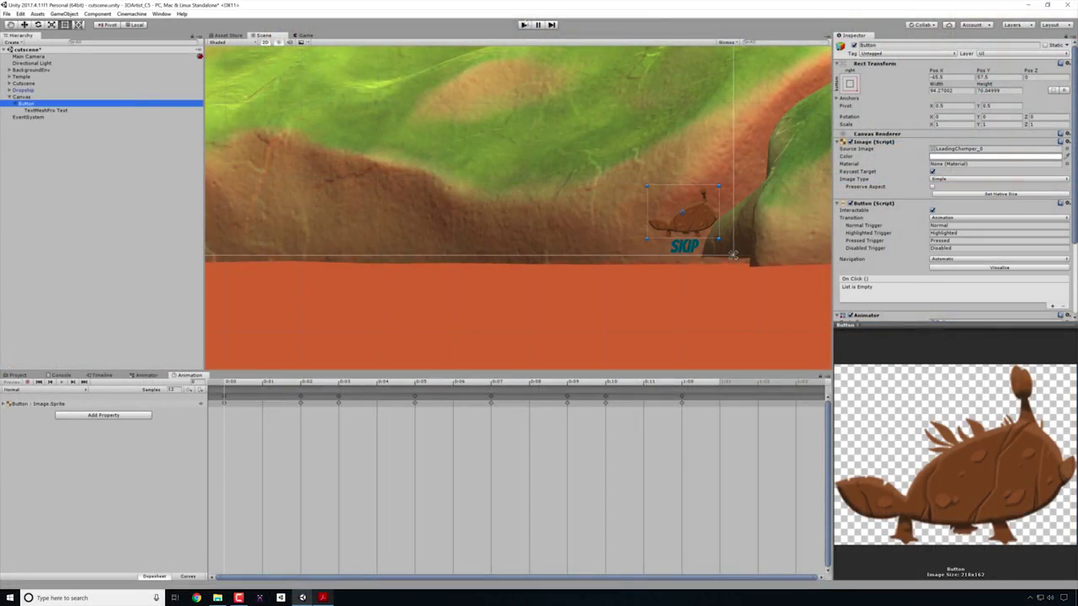
Play-test the cutscene scene to check the button's walk animation, and stop playback.
{"action": "left_click", "coordinate": [523, 25]}
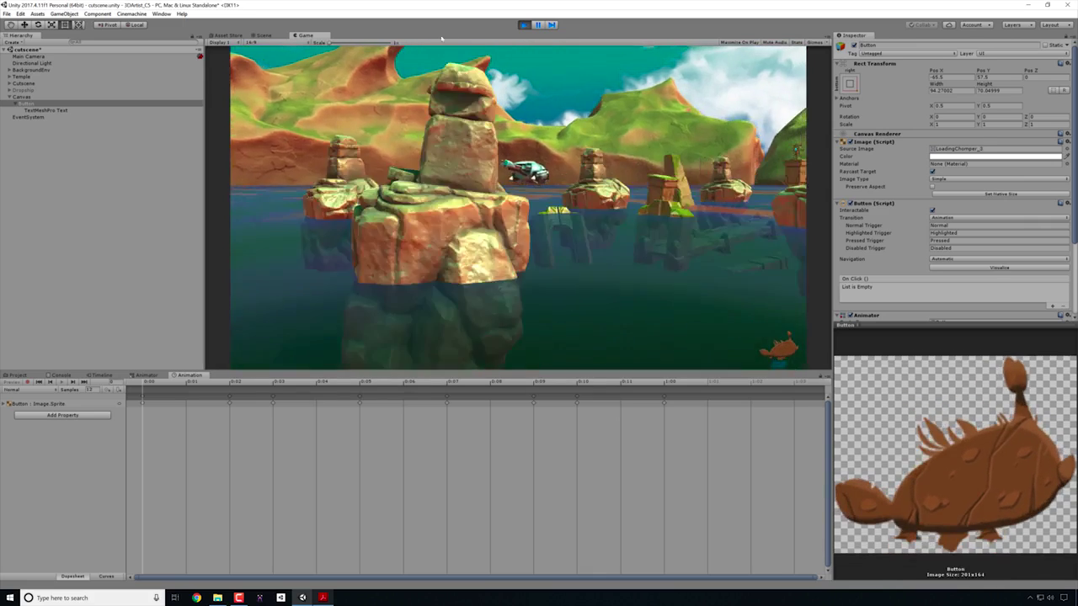
{"action": "key", "text": "ctrl+p"}
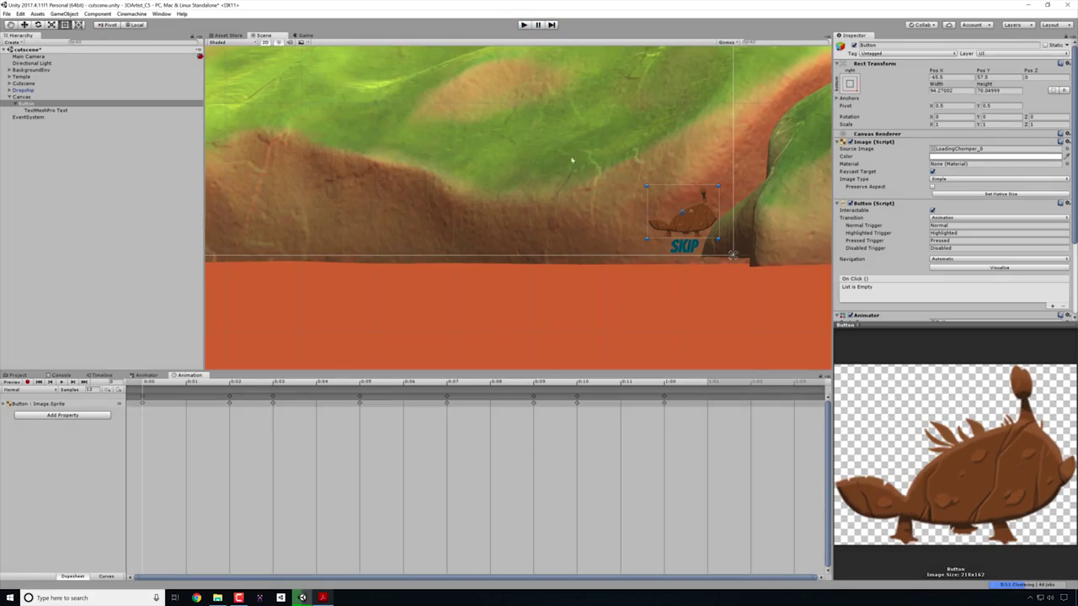
Move the button up to a Pos Y of about 70.8 and rename it SkipCutscene.
{"action": "left_click_drag", "start_coordinate": [686, 230], "coordinate": [686, 220]}
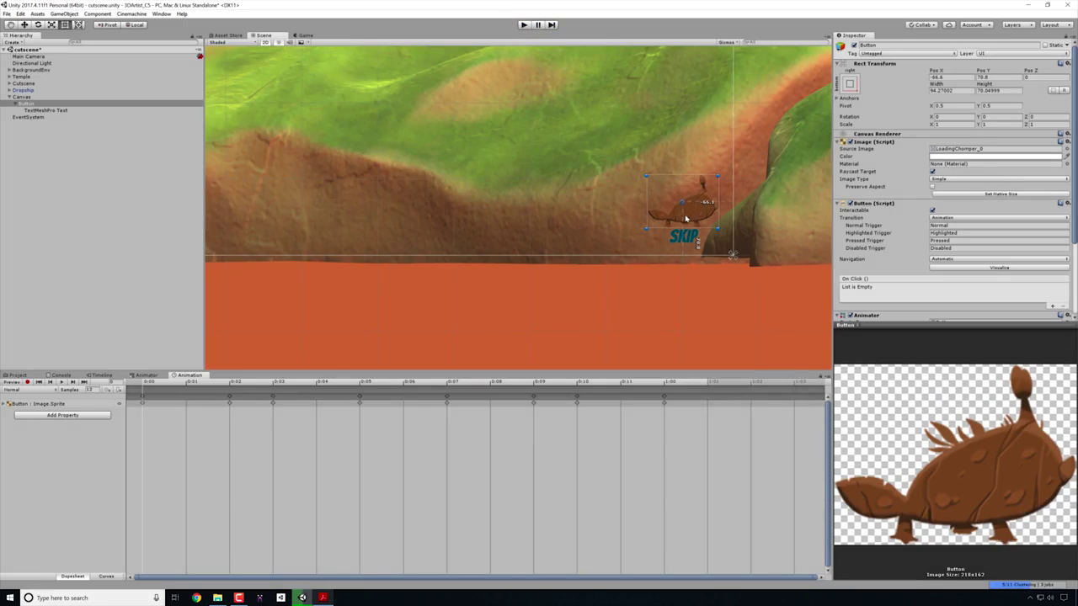
{"action": "left_click", "coordinate": [886, 47]}
{"action": "type", "text": "SkipCutscene"}
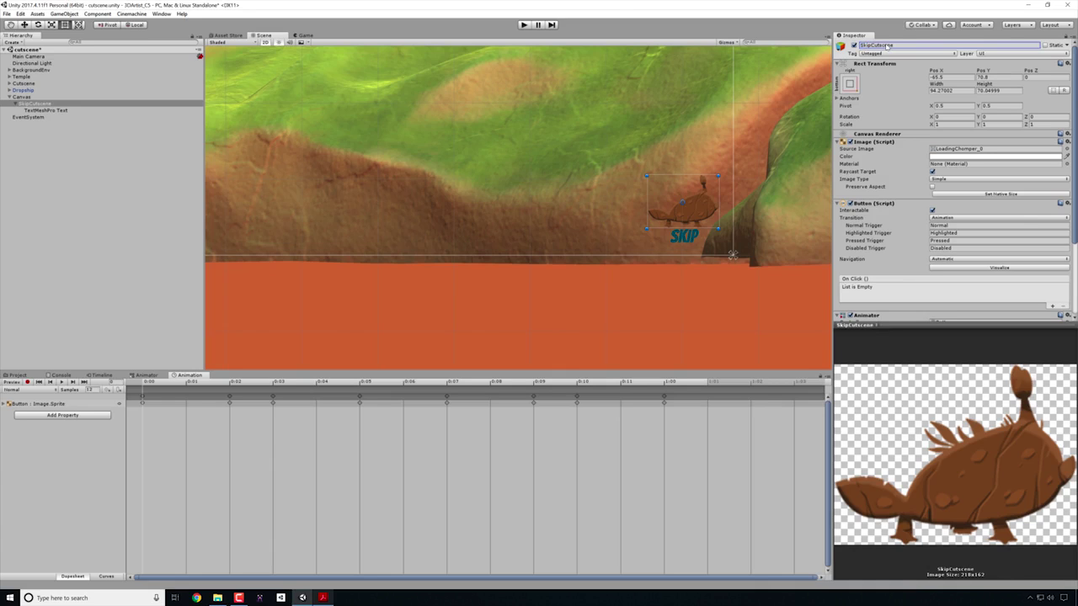
{"action": "left_click", "coordinate": [304, 36]}
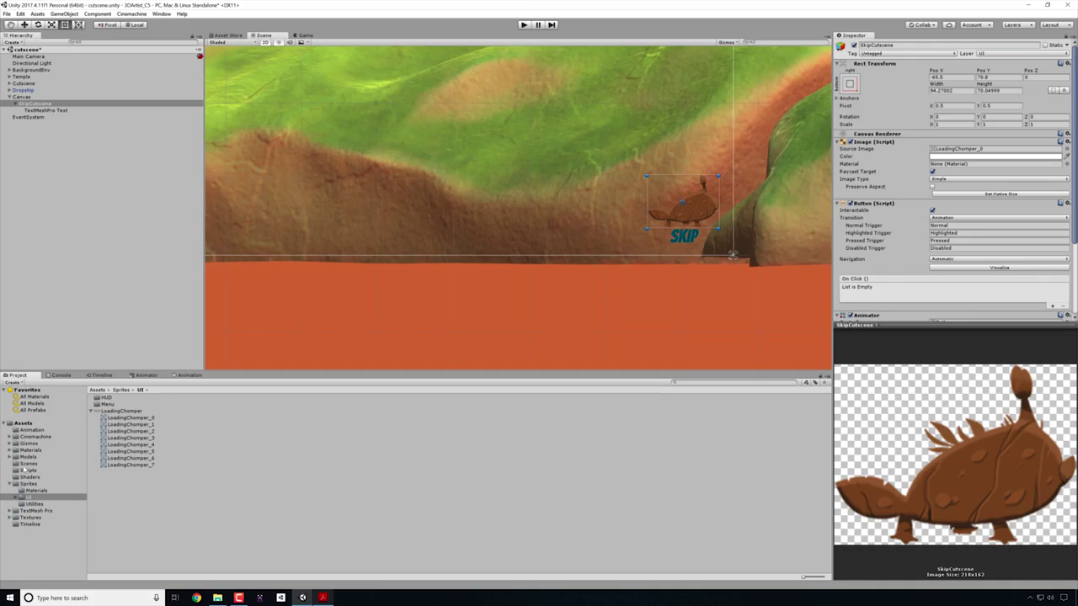
Attach the LoadLevel script from the Scripts folder to the SkipCutscene button.
{"action": "left_click", "coordinate": [29, 471]}
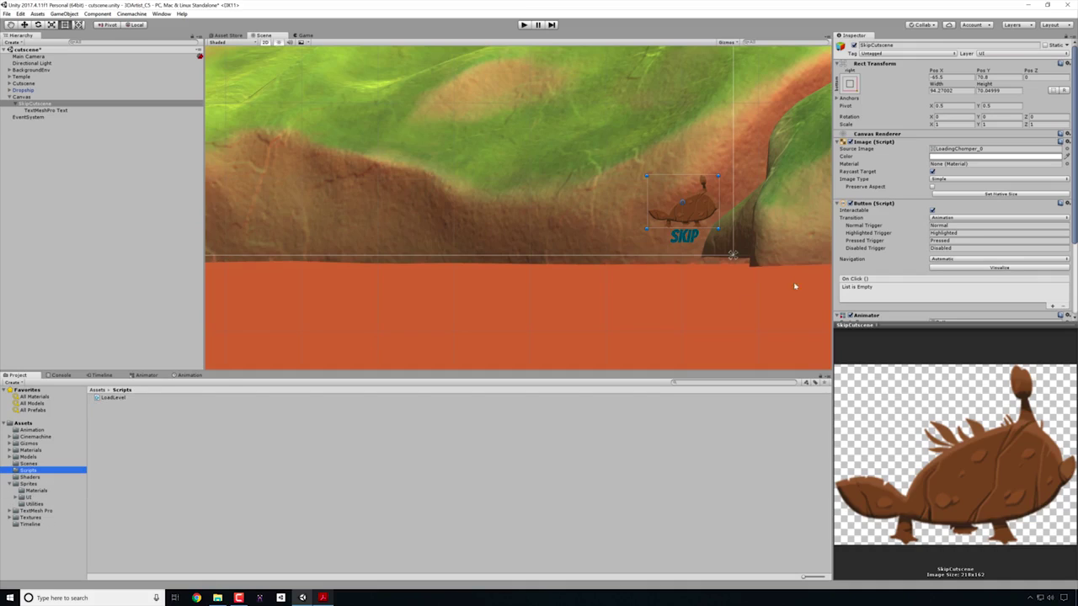
{"action": "scroll", "coordinate": [934, 268], "scroll_direction": "down", "scroll_amount": 3}
{"action": "left_click_drag", "start_coordinate": [117, 401], "coordinate": [867, 288]}
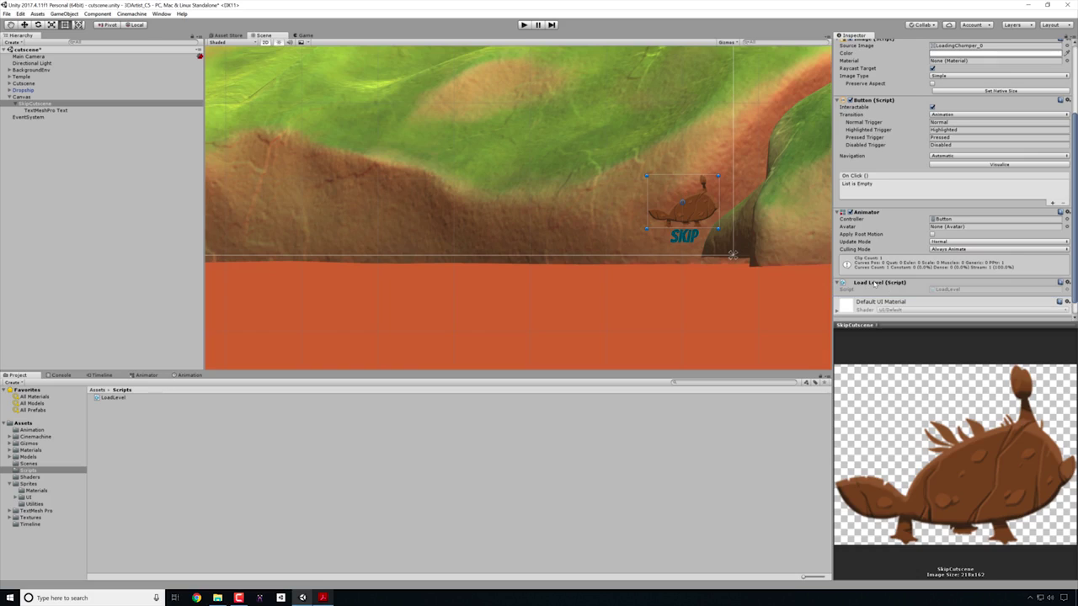
Add an On Click event to the button that targets its own LoadLevel component and calls SwitchLevel (string).
{"action": "left_click", "coordinate": [1051, 203]}
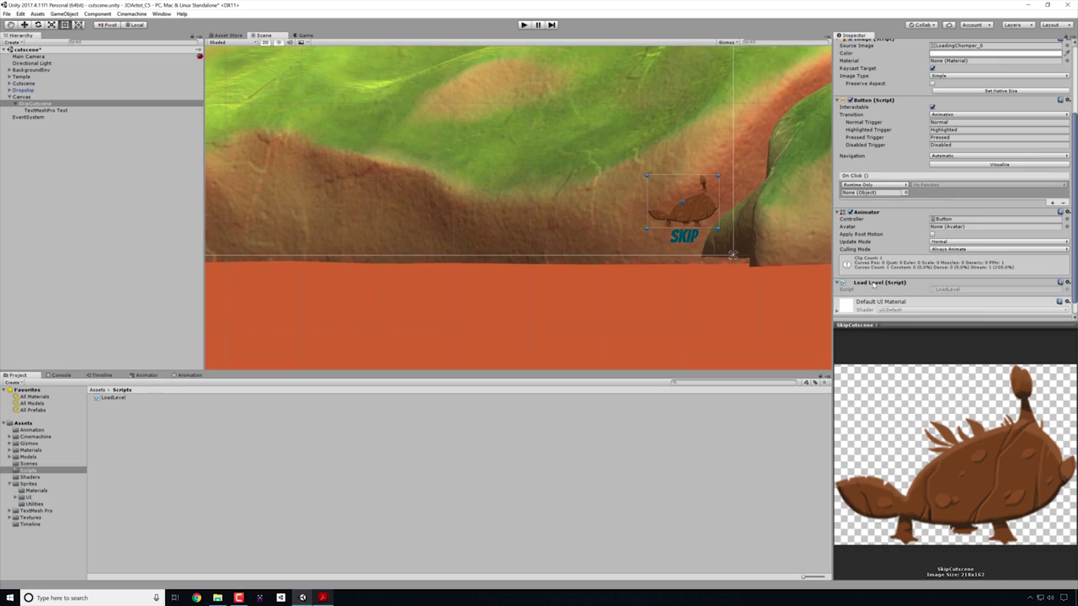
{"action": "left_click_drag", "start_coordinate": [874, 202], "coordinate": [876, 194]}
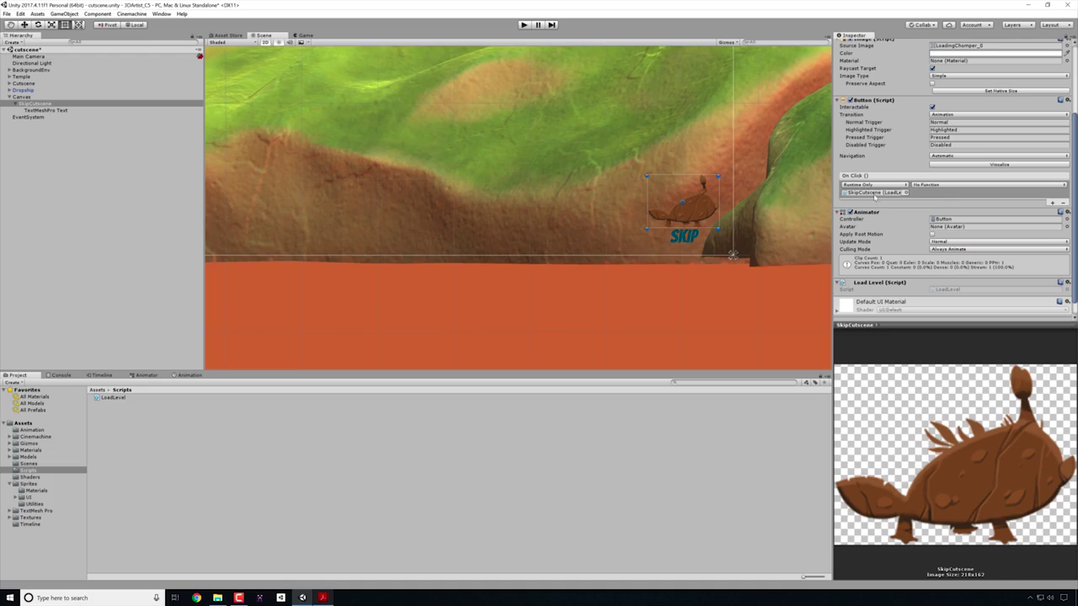
{"action": "left_click", "coordinate": [952, 186]}
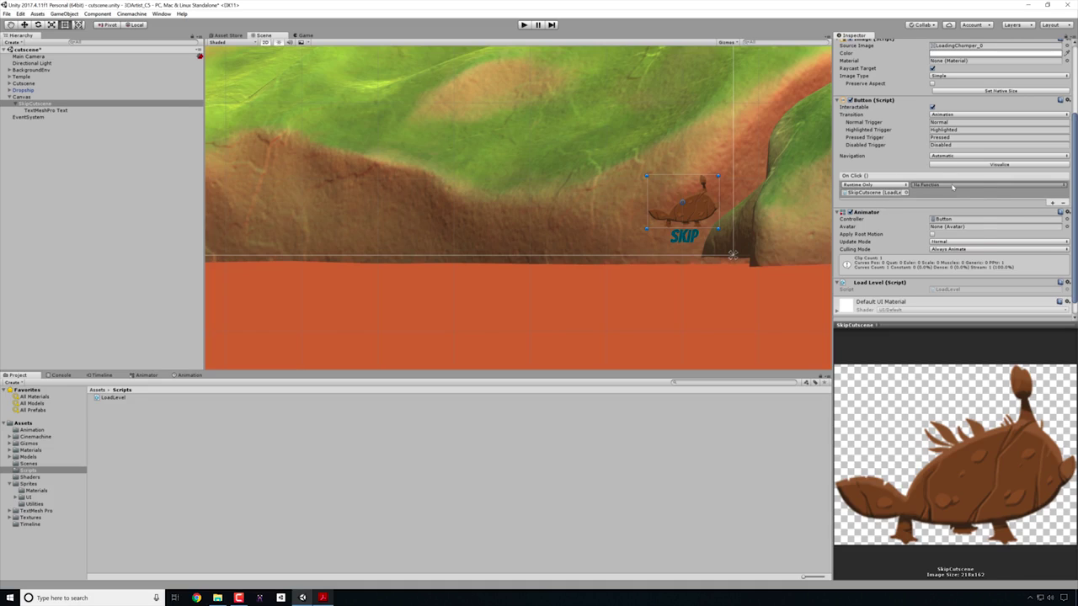
{"action": "mouse_move", "coordinate": [944, 264]}
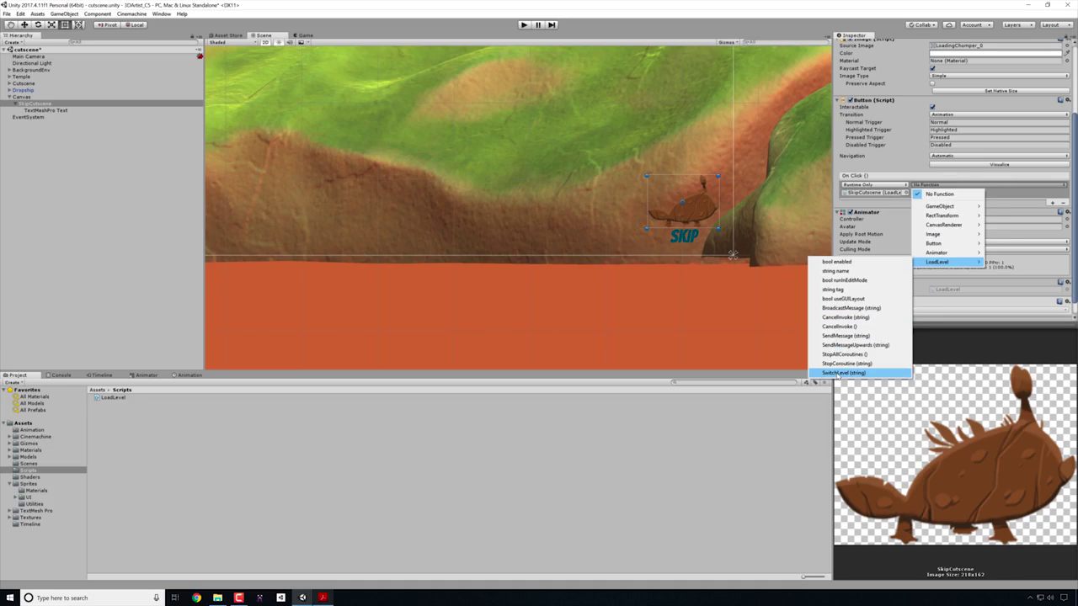
{"action": "left_click", "coordinate": [842, 373]}
{"action": "left_click", "coordinate": [924, 191]}
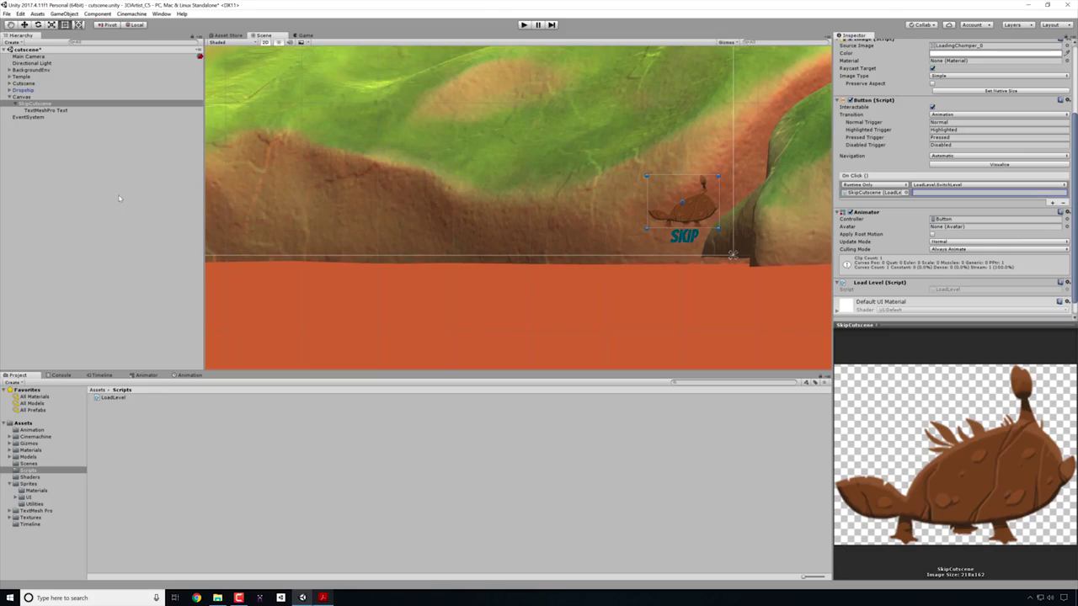
Save the cutscene scene and create a new scene.
{"action": "key", "text": "ctrl+s"}
{"action": "left_click", "coordinate": [6, 14]}
{"action": "left_click", "coordinate": [25, 22]}
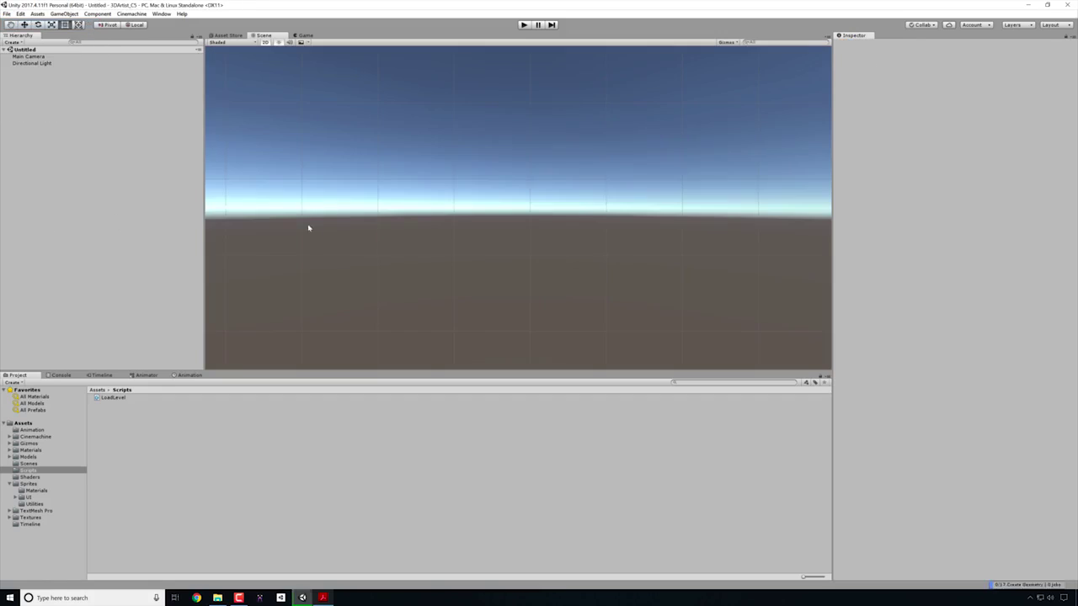
Save the new scene as placeholderScene in the project's Scenes folder.
{"action": "left_click", "coordinate": [6, 13]}
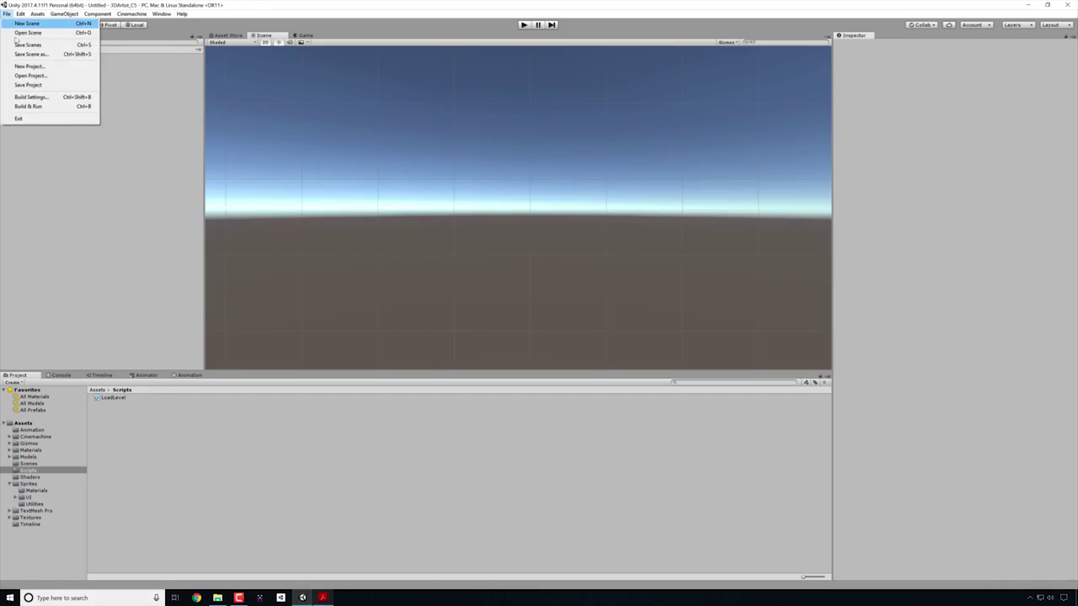
{"action": "left_click", "coordinate": [25, 54]}
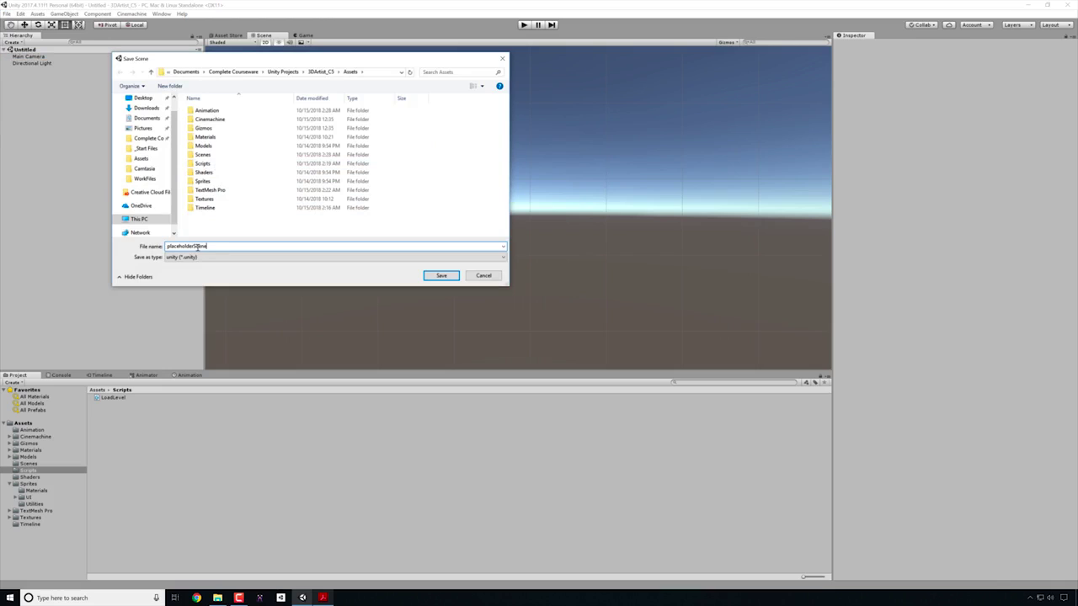
{"action": "left_click", "coordinate": [199, 156]}
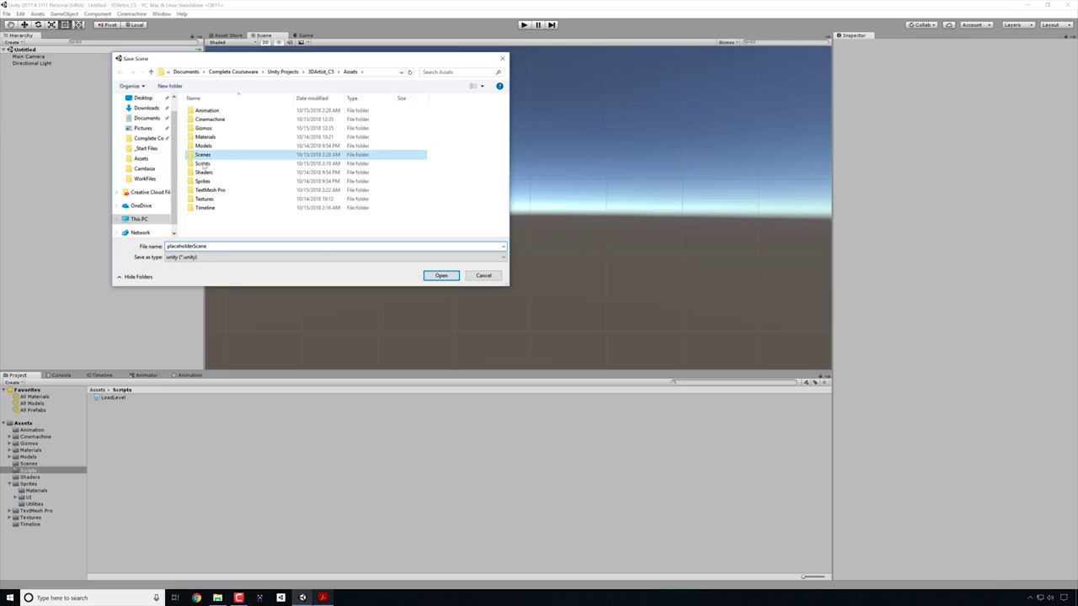
{"action": "double_click", "coordinate": [199, 155]}
{"action": "left_click", "coordinate": [440, 276]}
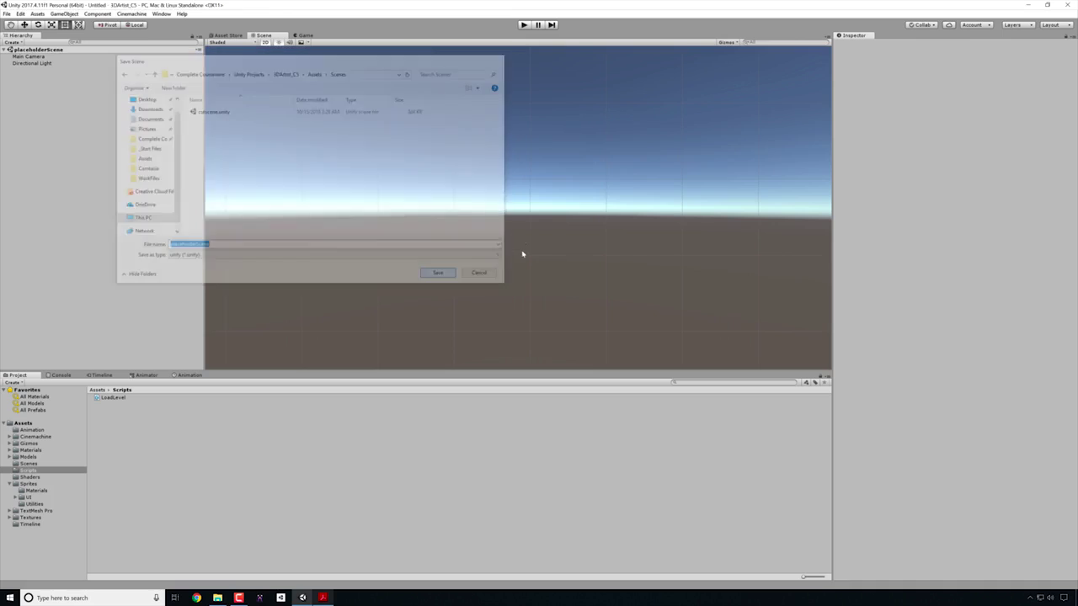
Reopen the cutscene scene and set the SwitchLevel argument of the SkipCutscene button's On Click event to placeholderScene.
{"action": "left_click", "coordinate": [37, 464]}
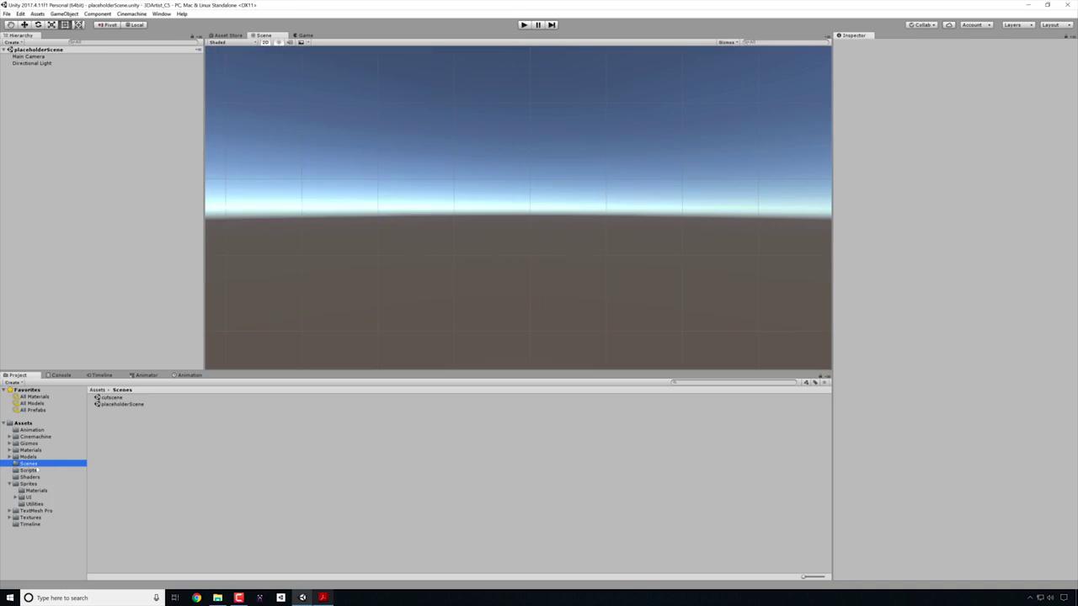
{"action": "double_click", "coordinate": [113, 397]}
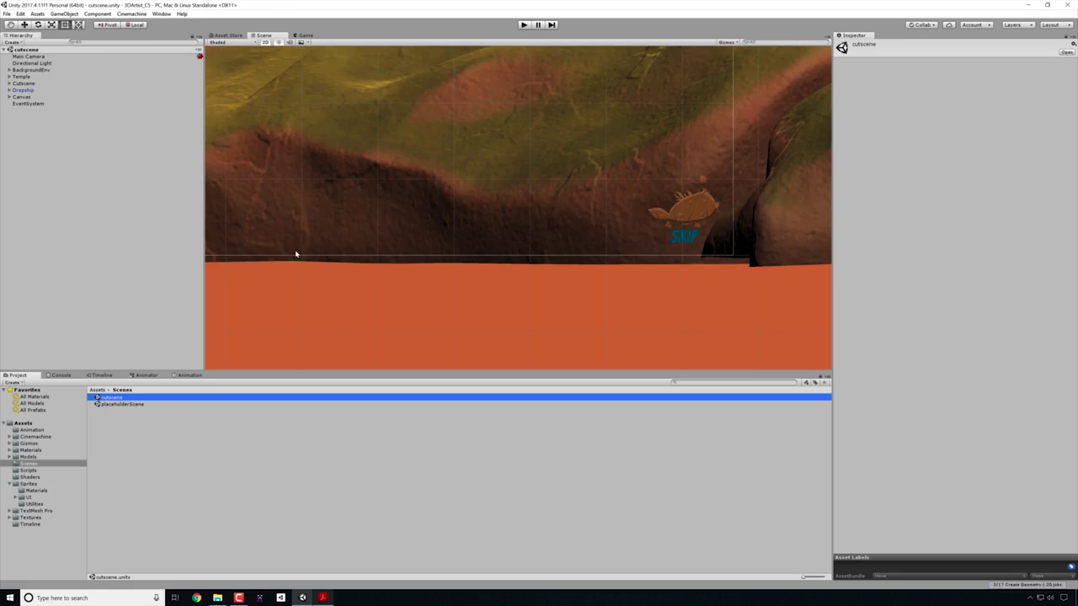
{"action": "left_click", "coordinate": [677, 199]}
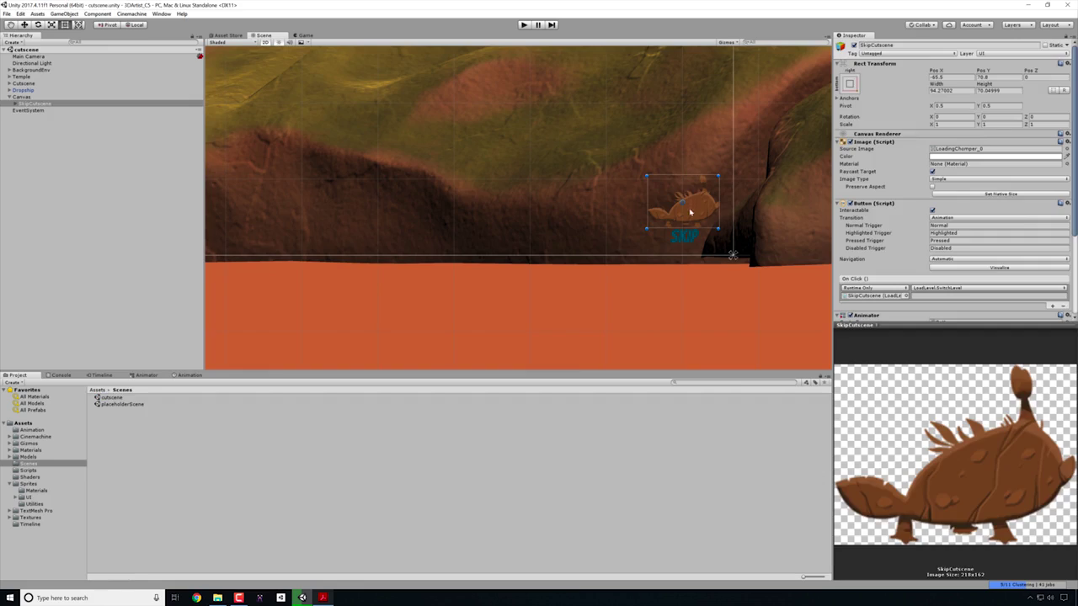
{"action": "left_click", "coordinate": [941, 297]}
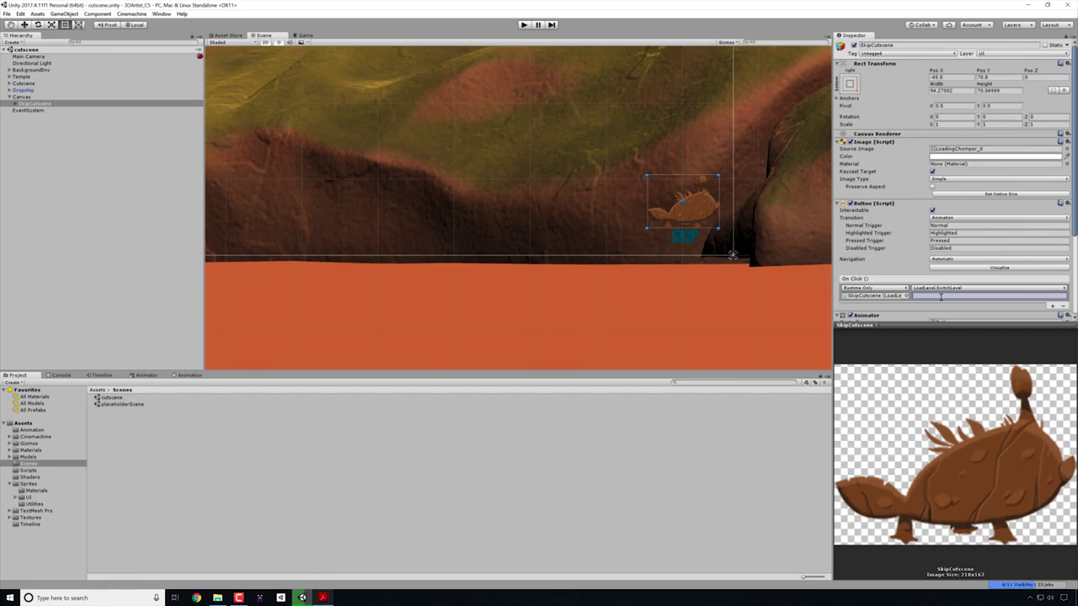
{"action": "type", "text": "placeholderScene"}
Check the brief's LoadLevel requirements, and add the cutscene and placeholderScene scenes to the build's scene list.
{"action": "left_click", "coordinate": [323, 598]}
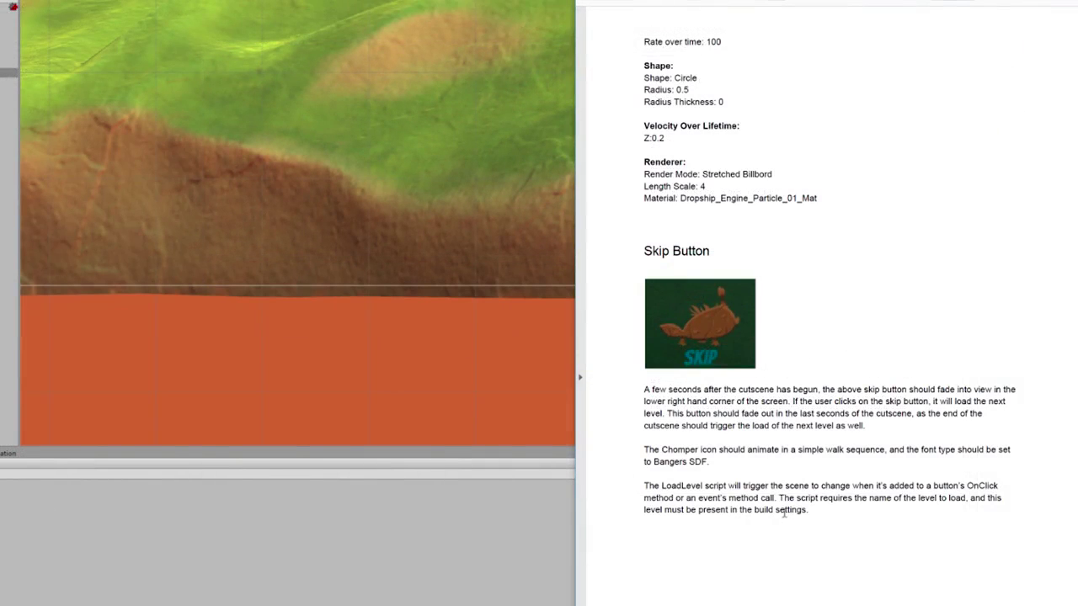
{"action": "key", "text": "alt+Tab"}
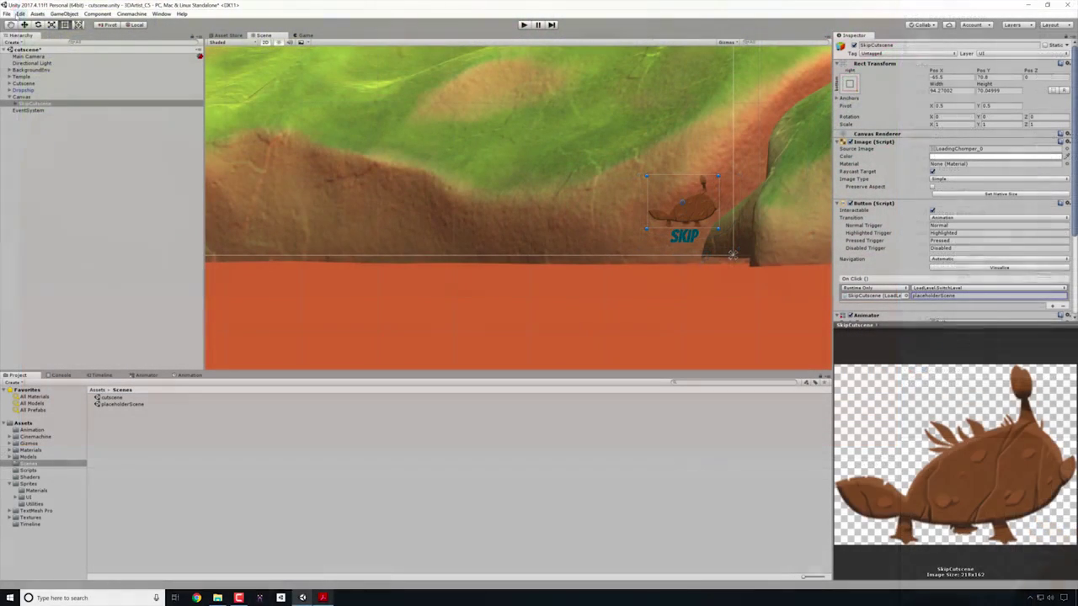
{"action": "left_click", "coordinate": [7, 15]}
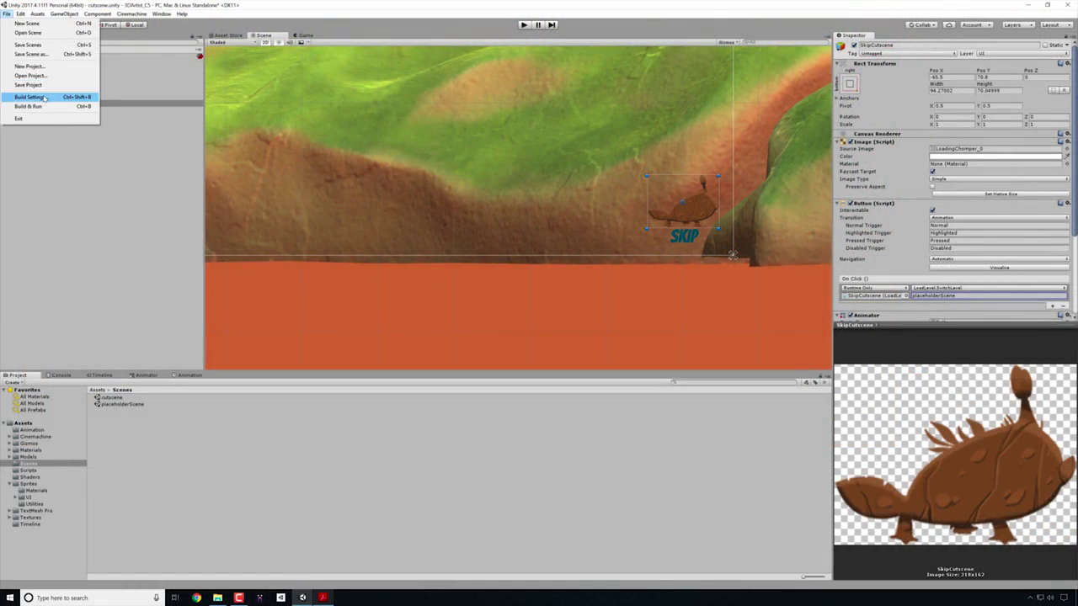
{"action": "left_click", "coordinate": [45, 99]}
{"action": "left_click", "coordinate": [403, 127]}
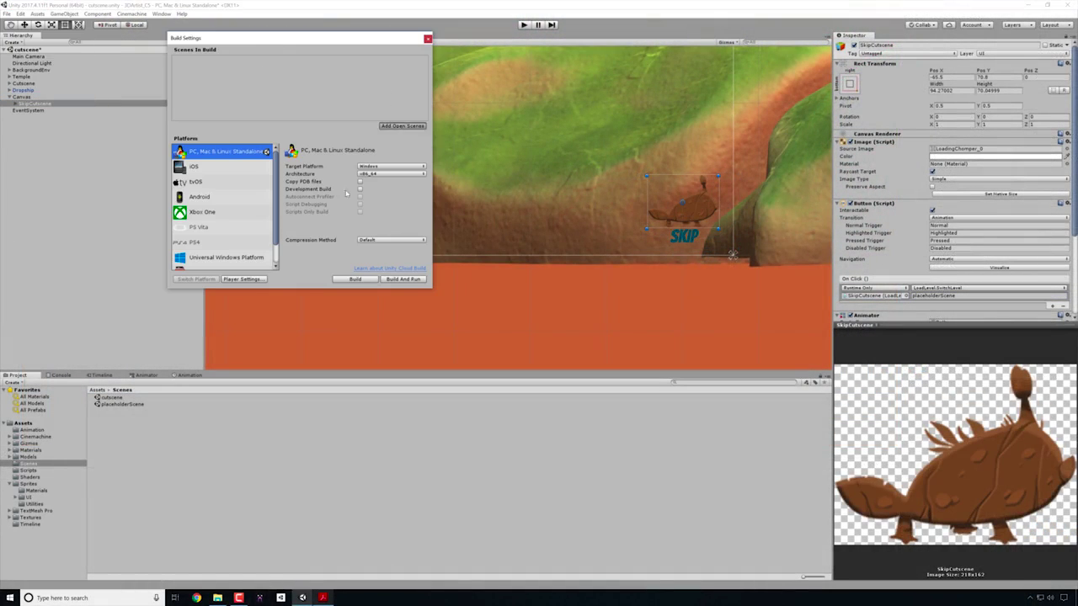
{"action": "left_click_drag", "start_coordinate": [135, 409], "coordinate": [278, 85]}
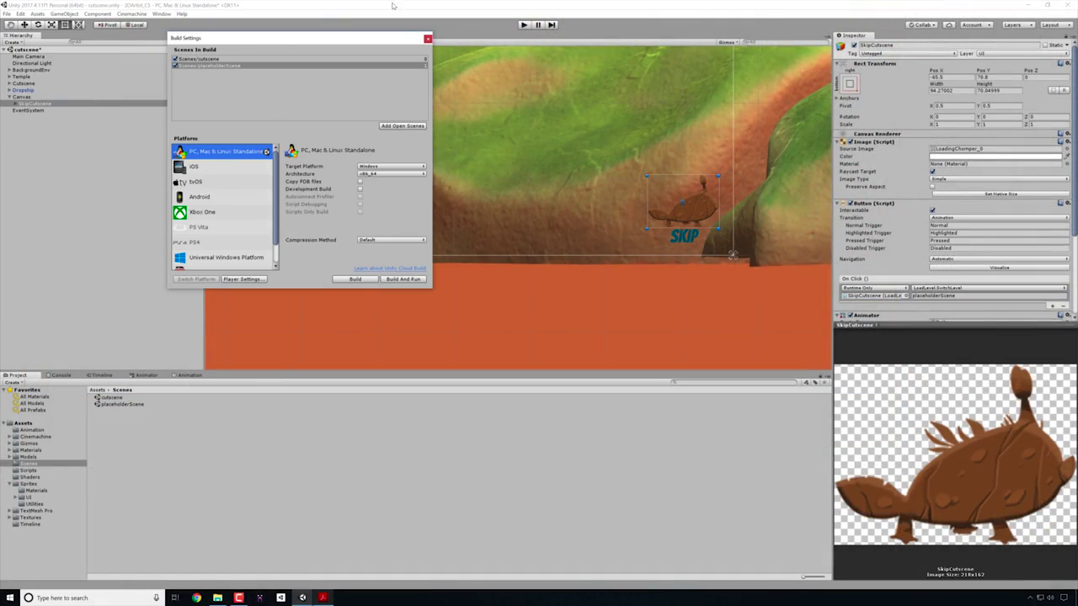
{"action": "left_click", "coordinate": [427, 39]}
Run the cutscene in Play mode, test the SKIP button's scene load, and stop playback.
{"action": "left_click", "coordinate": [524, 24]}
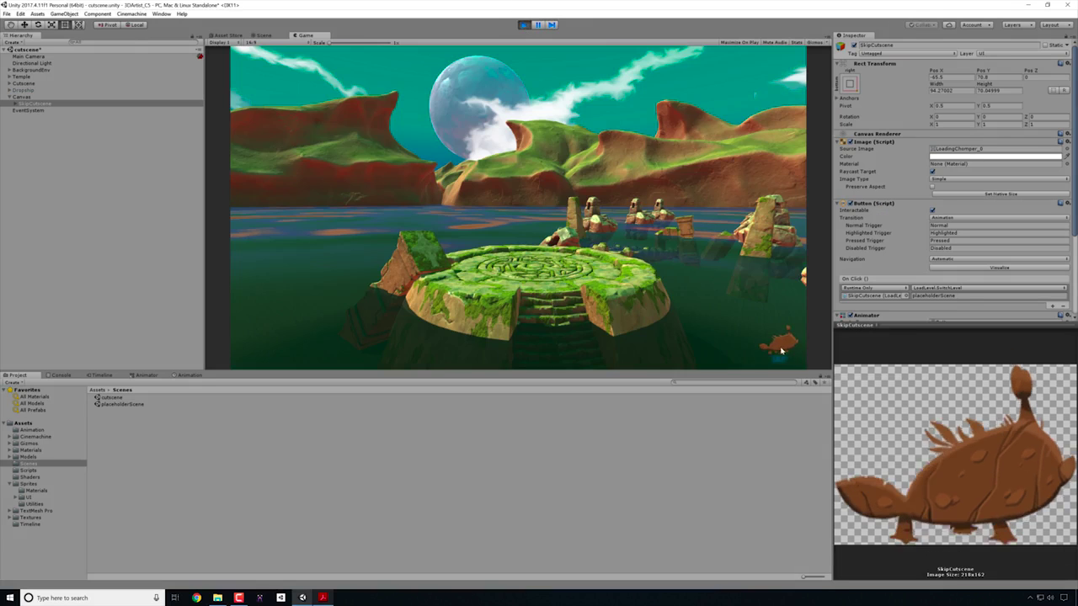
{"action": "left_click", "coordinate": [782, 345]}
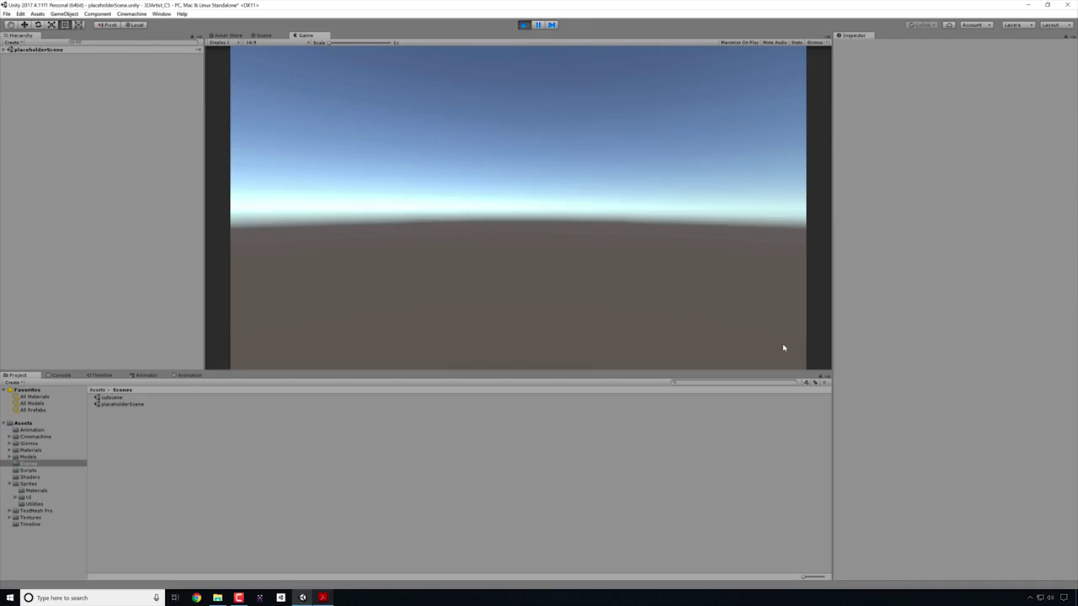
{"action": "left_click", "coordinate": [523, 25]}
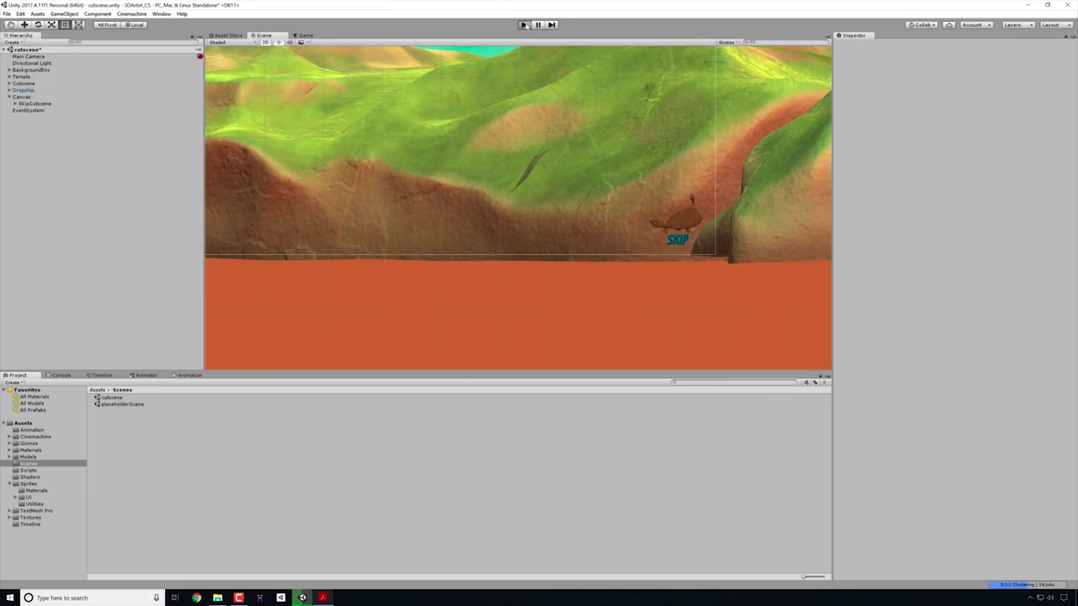
{"action": "left_click", "coordinate": [523, 24]}
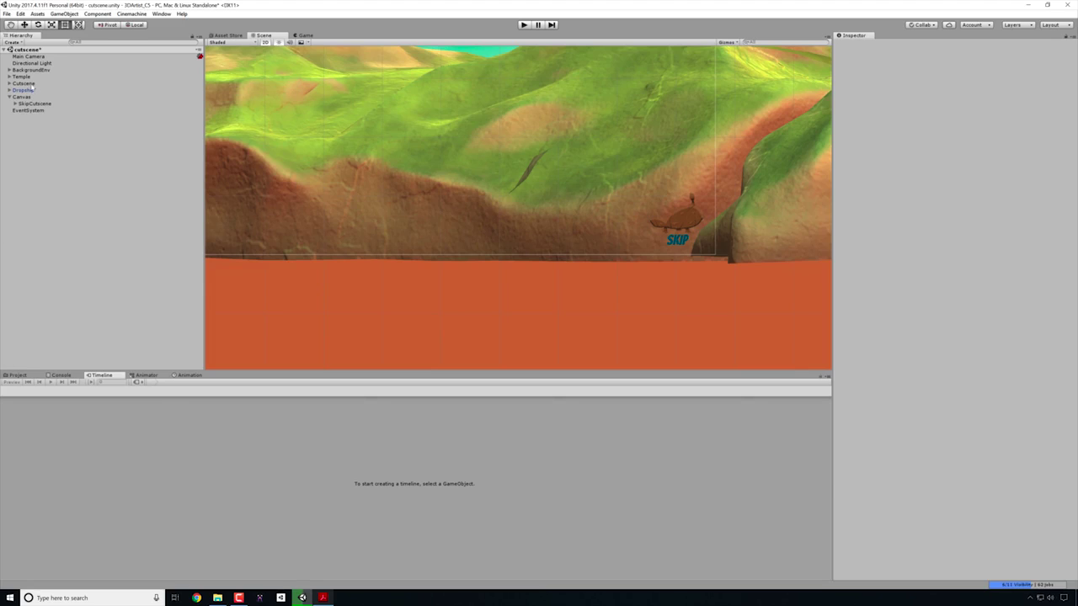
Lock the Timeline on the Cutscene object and review the SkipCutscene button's components.
{"action": "left_click", "coordinate": [29, 84]}
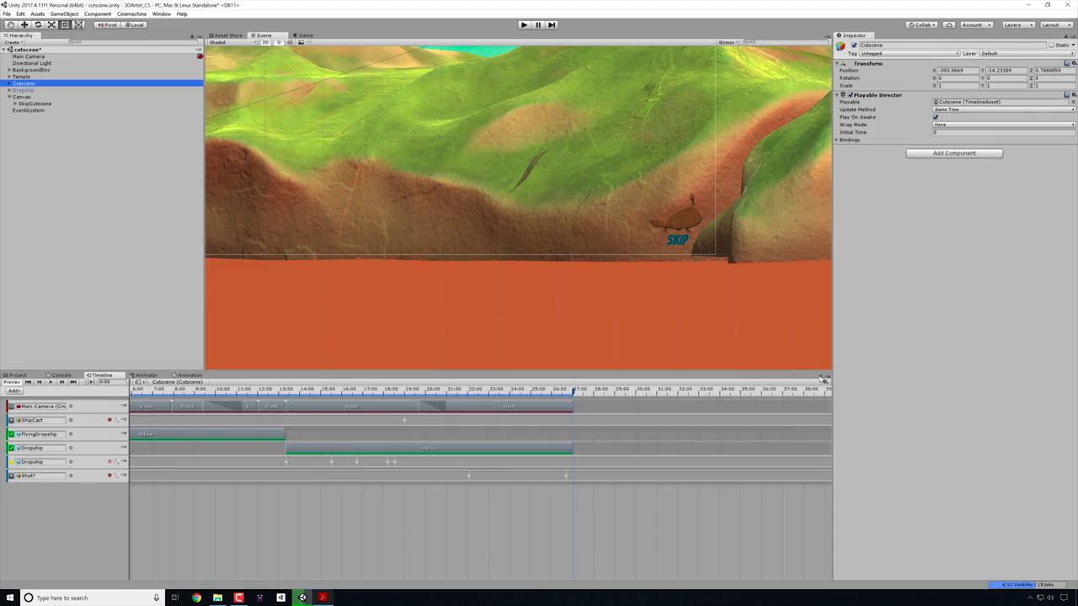
{"action": "left_click", "coordinate": [719, 458]}
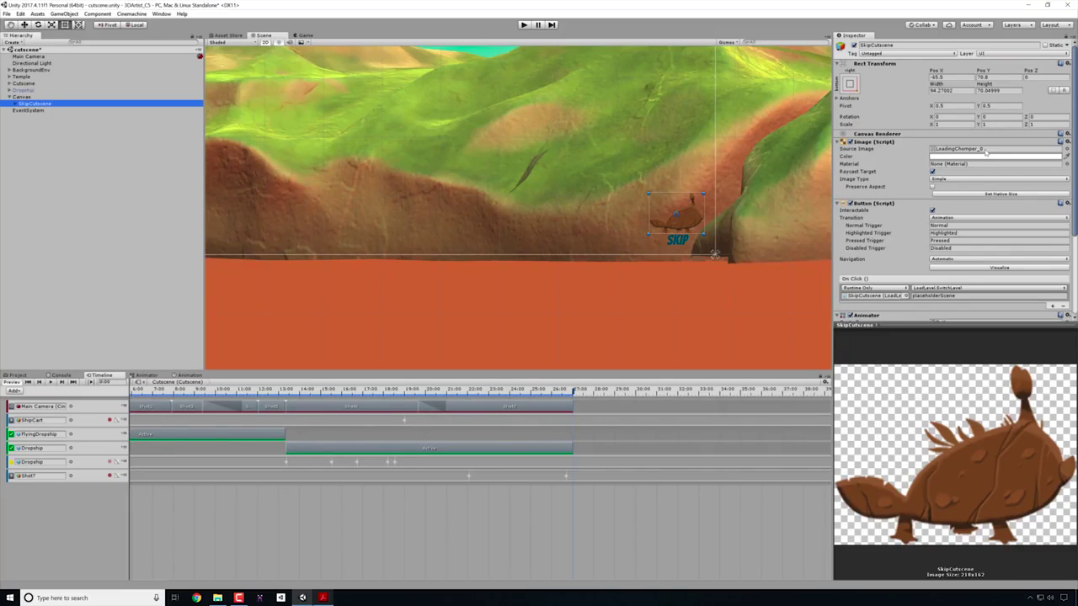
{"action": "scroll", "coordinate": [887, 215], "scroll_direction": "down", "scroll_amount": 3}
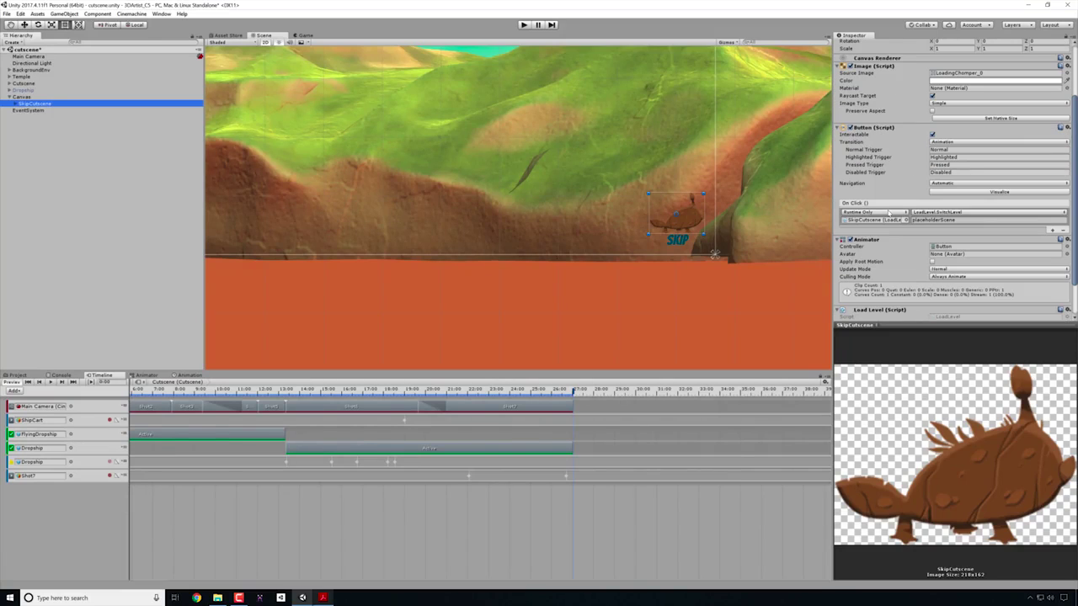
{"action": "scroll", "coordinate": [897, 172], "scroll_direction": "up", "scroll_amount": 3}
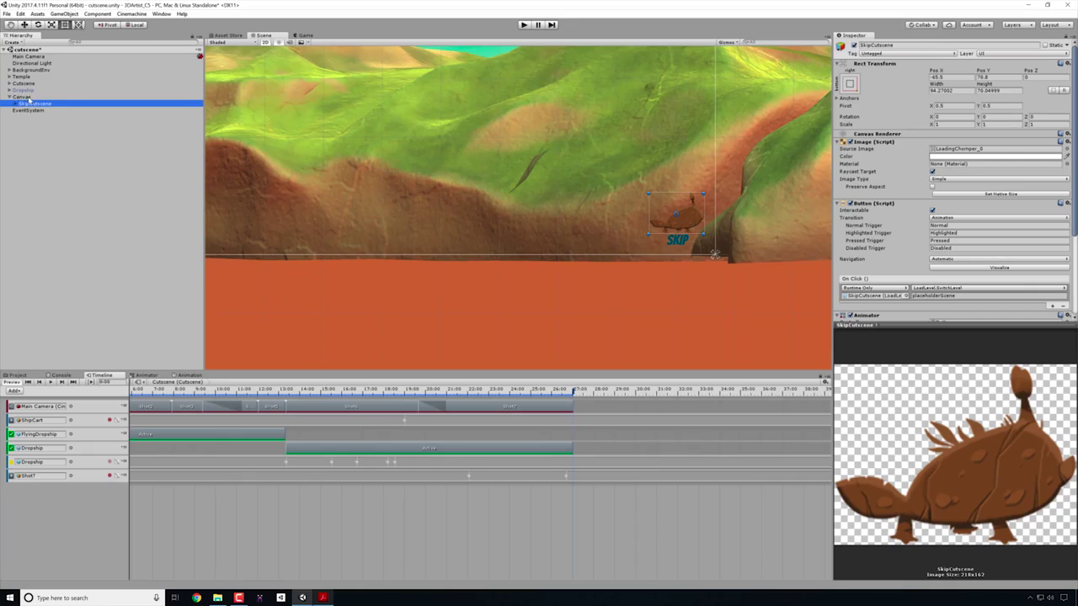
Create an empty child of Canvas named ButtonGroup and parent SkipCutscene under it.
{"action": "left_click", "coordinate": [27, 98]}
{"action": "right_click", "coordinate": [28, 98]}
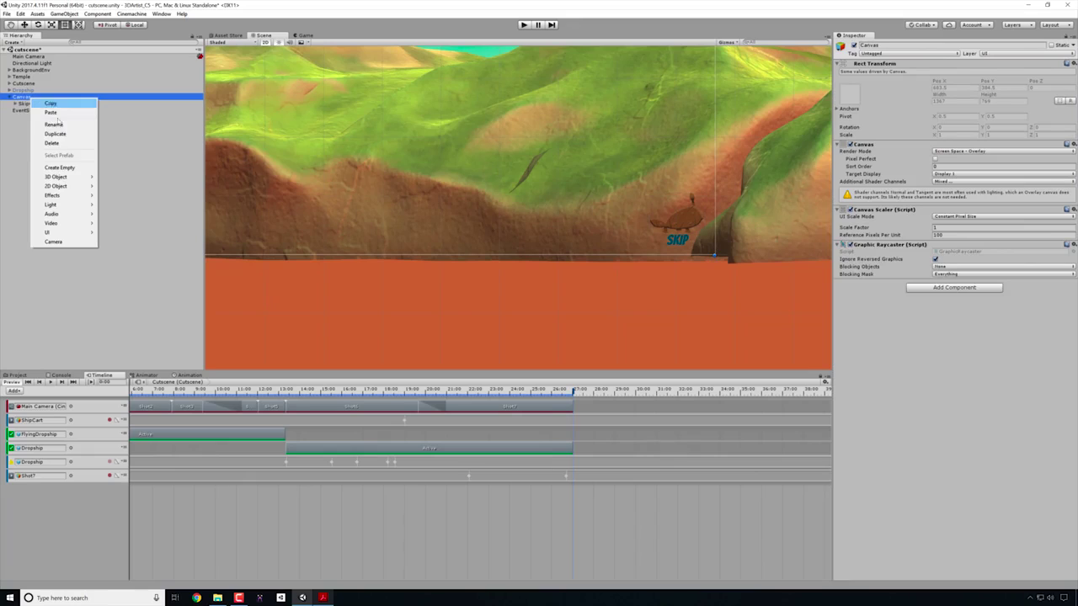
{"action": "left_click", "coordinate": [50, 168]}
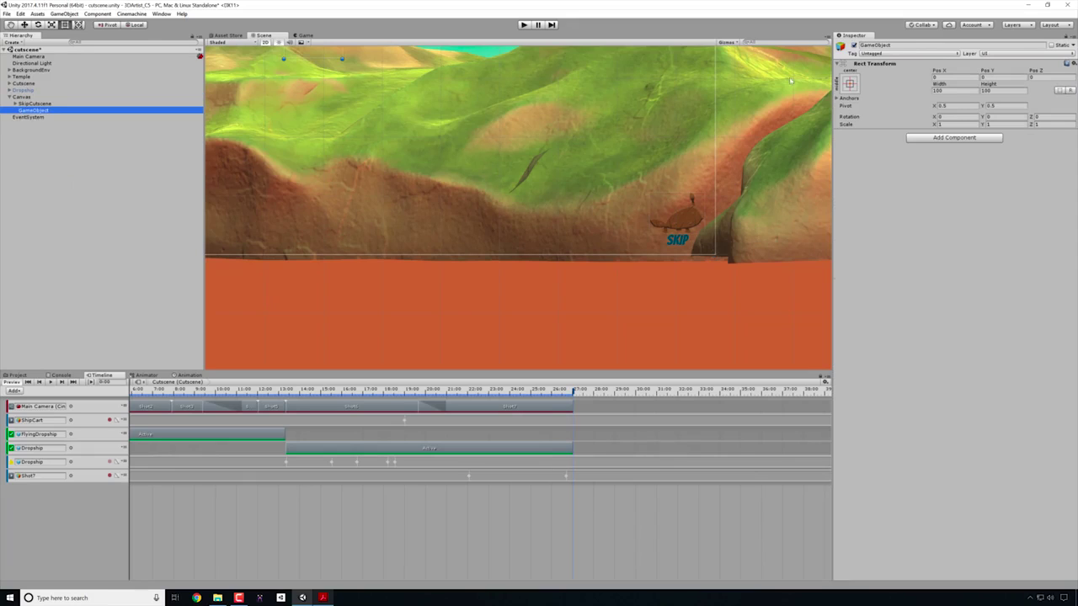
{"action": "left_click", "coordinate": [898, 46]}
{"action": "type", "text": "ButtonGroup"}
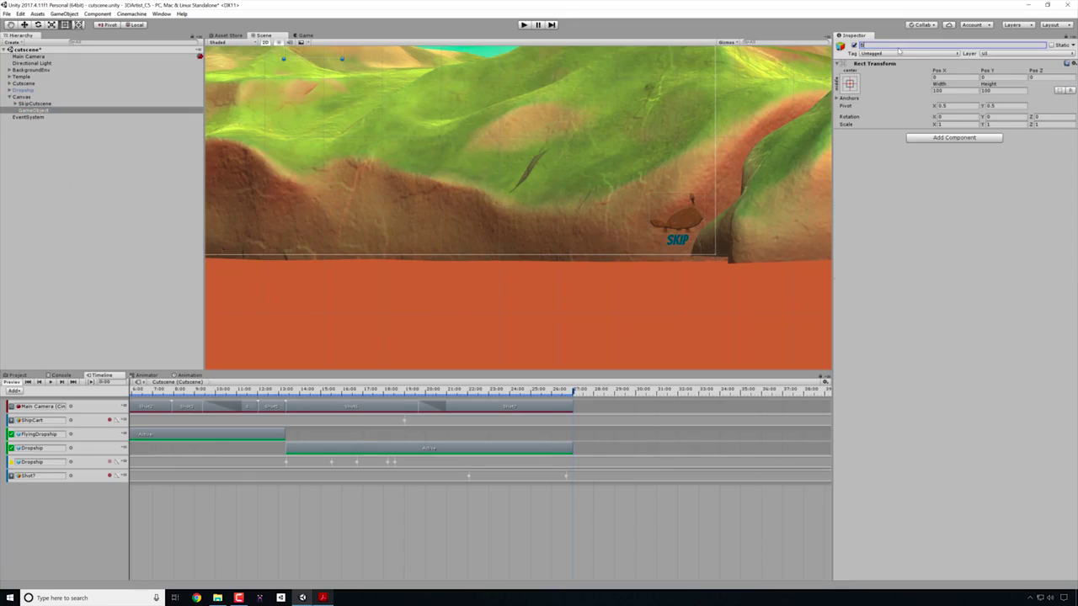
{"action": "mouse_move", "coordinate": [42, 105]}
{"action": "left_mouse_down"}
{"action": "mouse_move", "coordinate": [46, 117]}
{"action": "mouse_move", "coordinate": [38, 111]}
{"action": "left_mouse_up"}
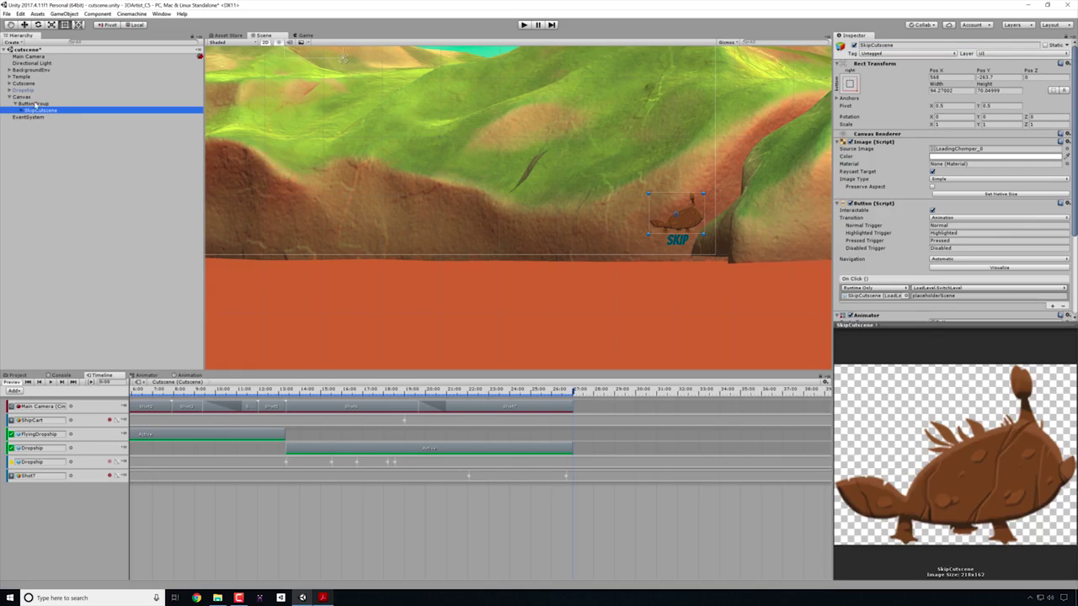
Add a Canvas Group component to ButtonGroup and try out its Alpha value, leaving it at 1.
{"action": "left_click", "coordinate": [34, 104]}
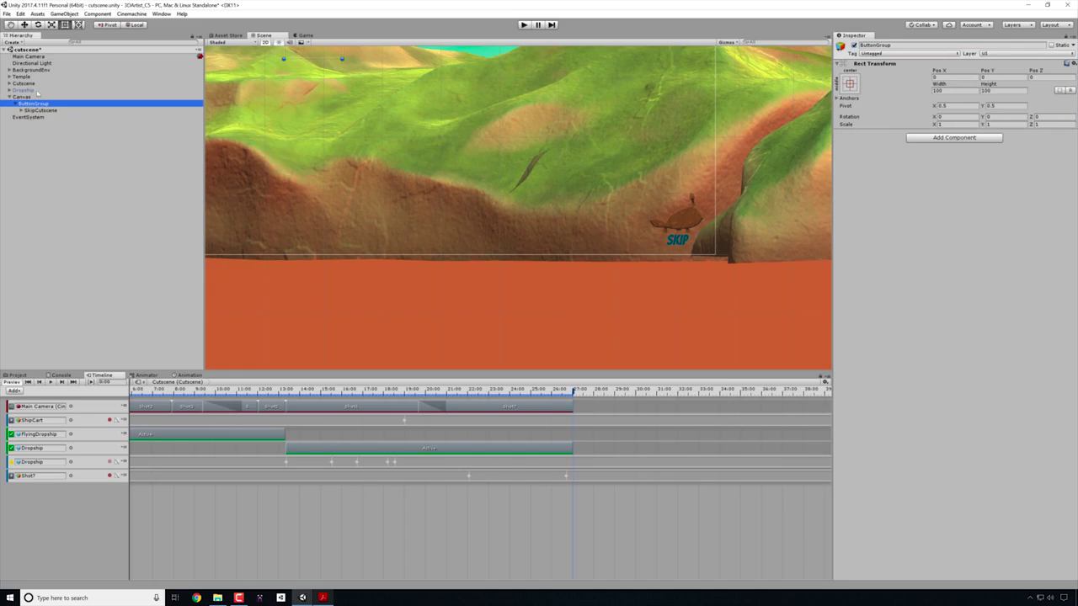
{"action": "left_click", "coordinate": [937, 137]}
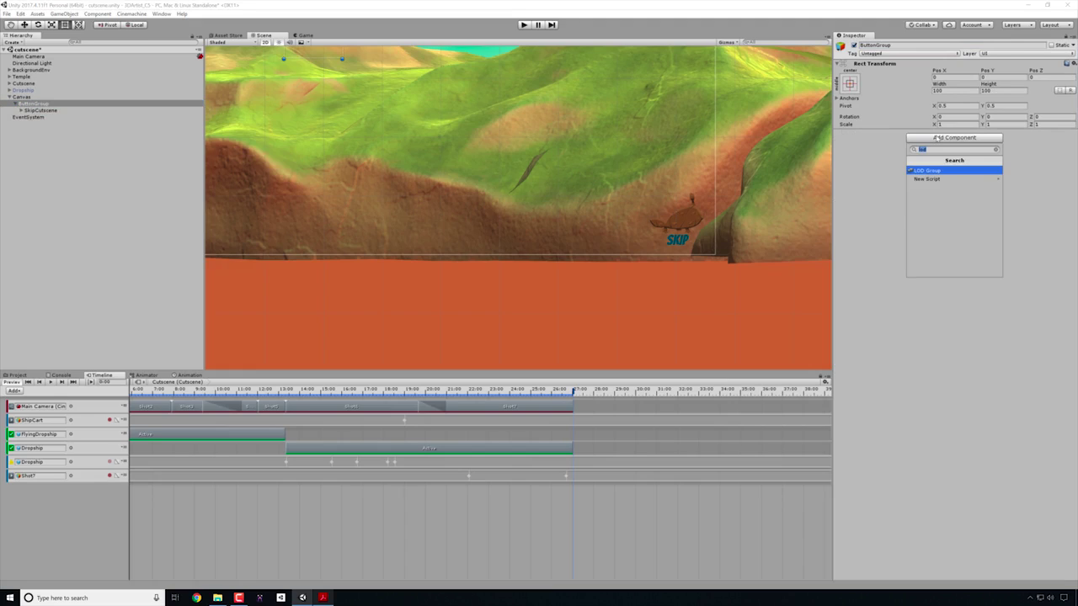
{"action": "type", "text": "group"}
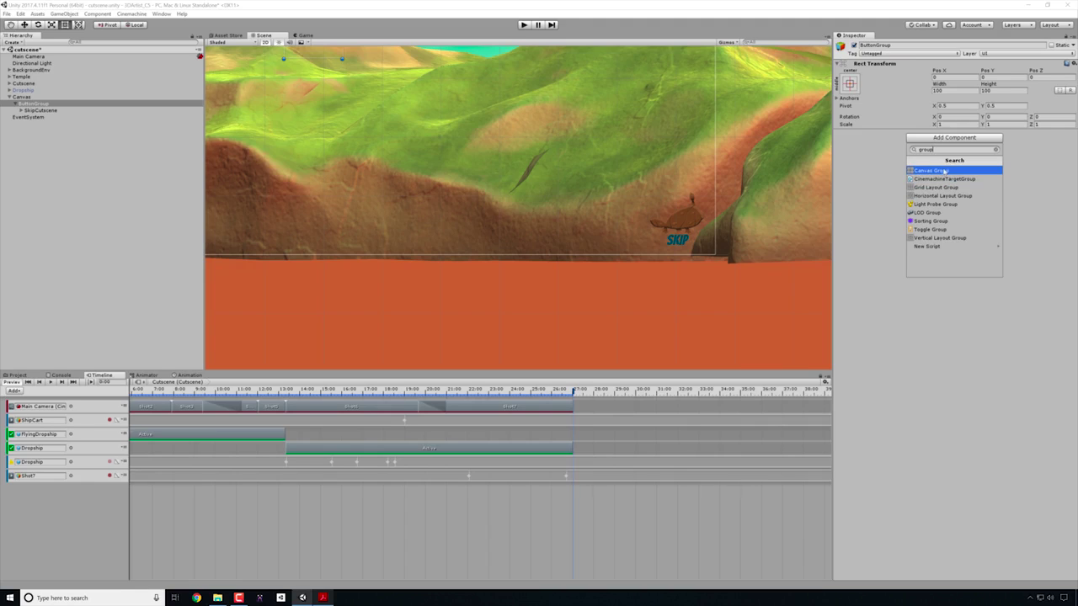
{"action": "left_click", "coordinate": [942, 171]}
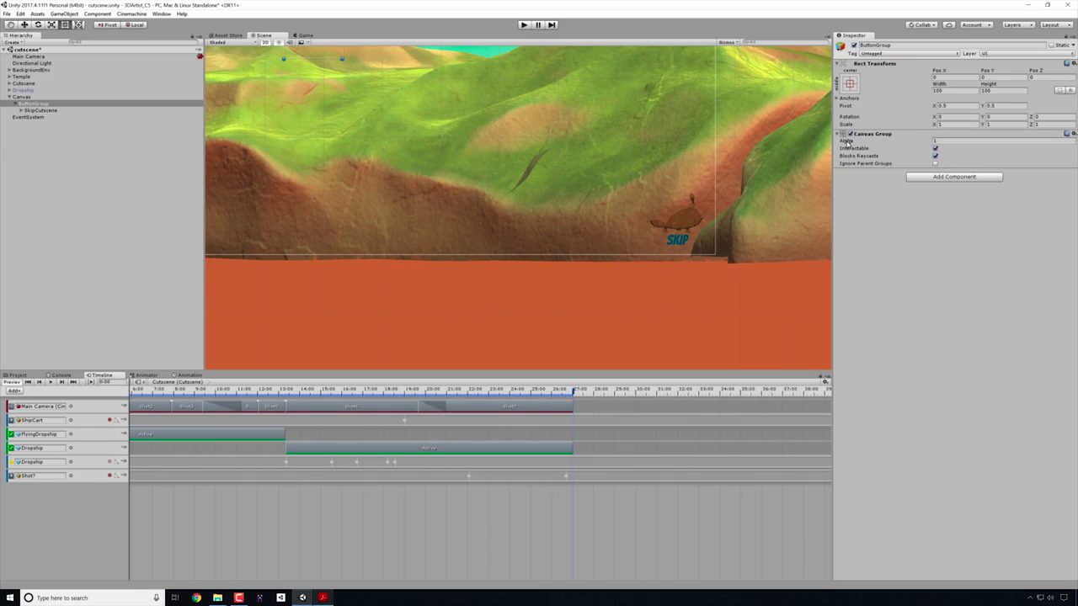
{"action": "mouse_move", "coordinate": [847, 142]}
{"action": "left_mouse_down"}
{"action": "mouse_move", "coordinate": [834, 145]}
{"action": "mouse_move", "coordinate": [867, 141]}
{"action": "left_mouse_up"}
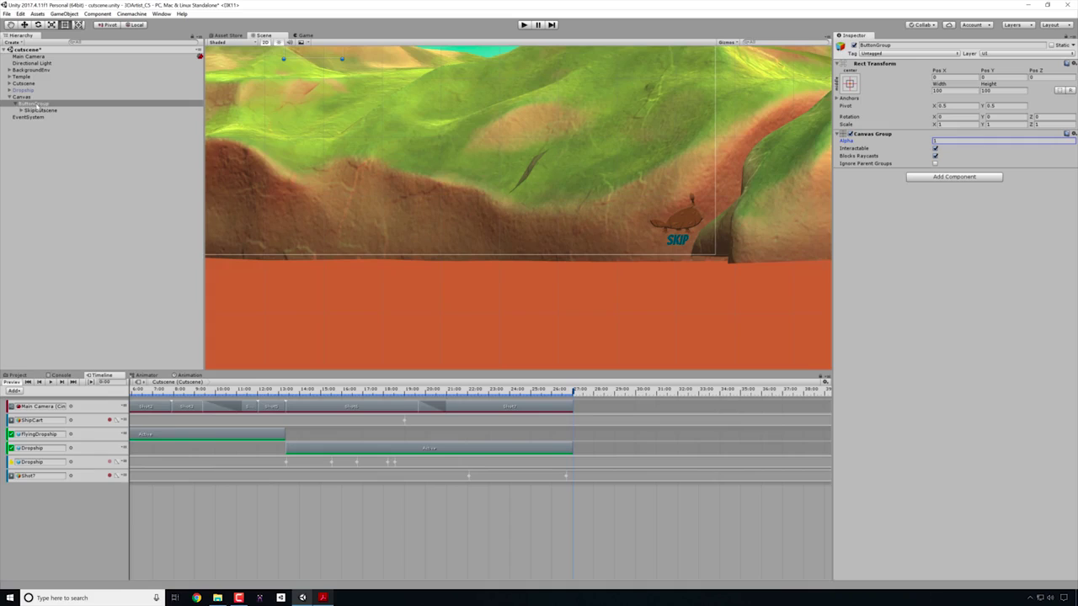
Add an Animation Track for ButtonGroup to the Cutscene timeline and show the Game view.
{"action": "left_click_drag", "start_coordinate": [37, 106], "coordinate": [68, 509]}
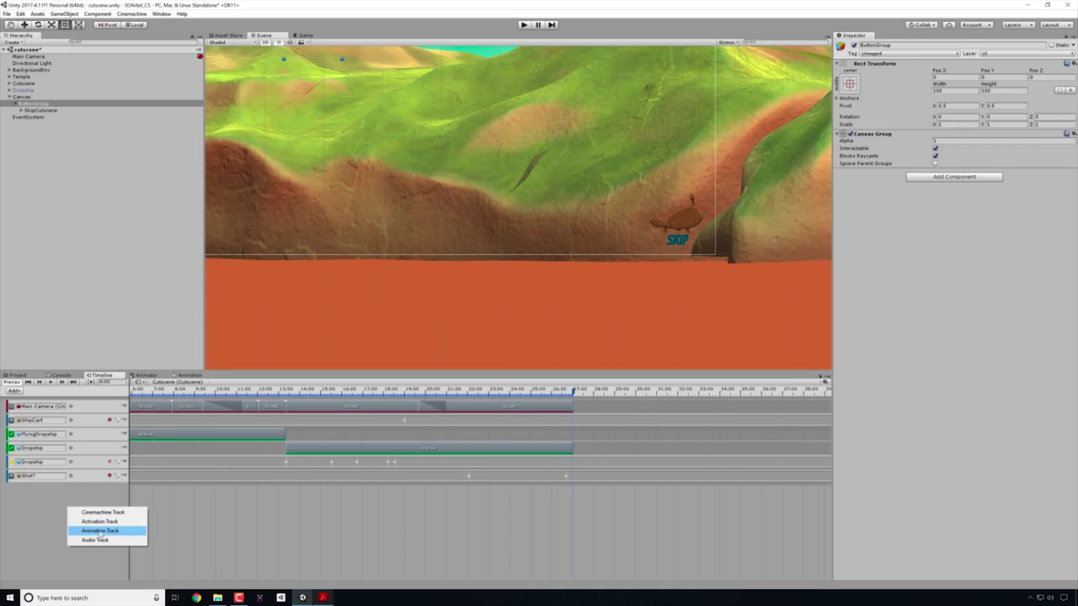
{"action": "left_click", "coordinate": [99, 531]}
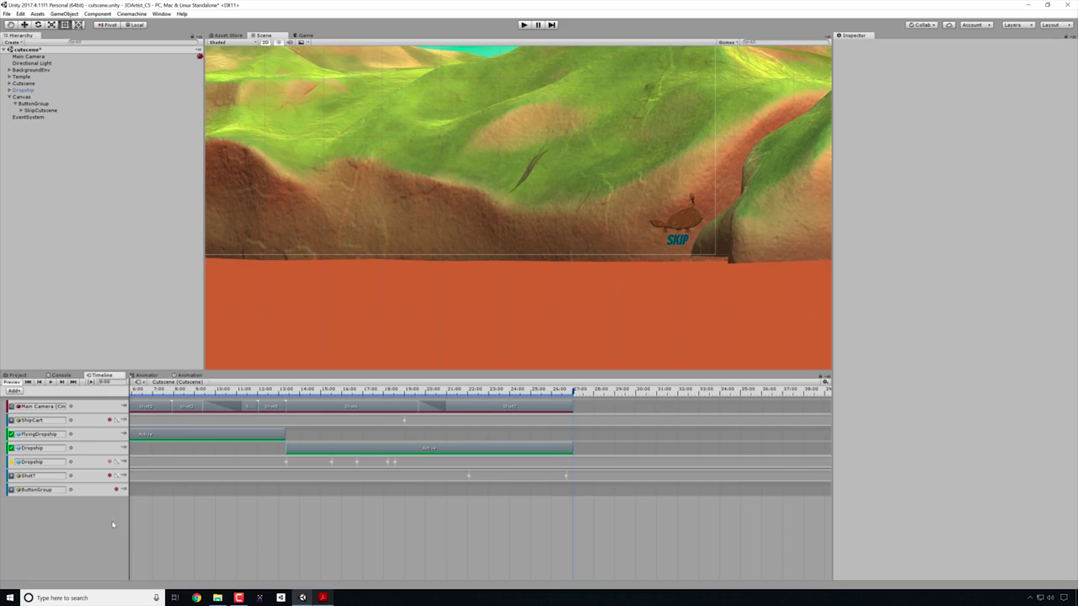
{"action": "left_click", "coordinate": [305, 35]}
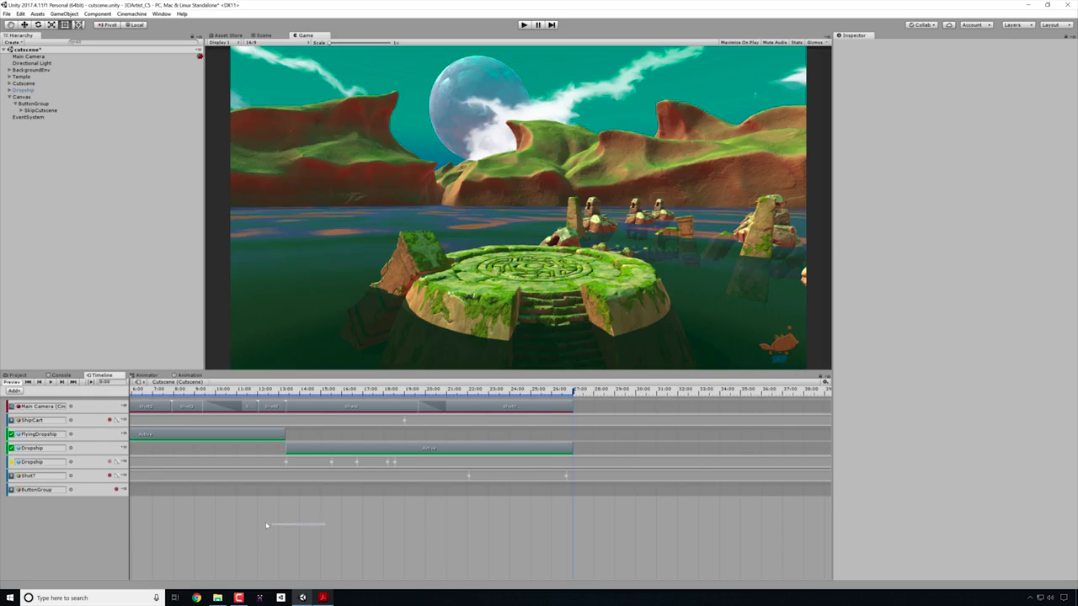
{"action": "middle_click_drag", "start_coordinate": [287, 511], "coordinate": [553, 524]}
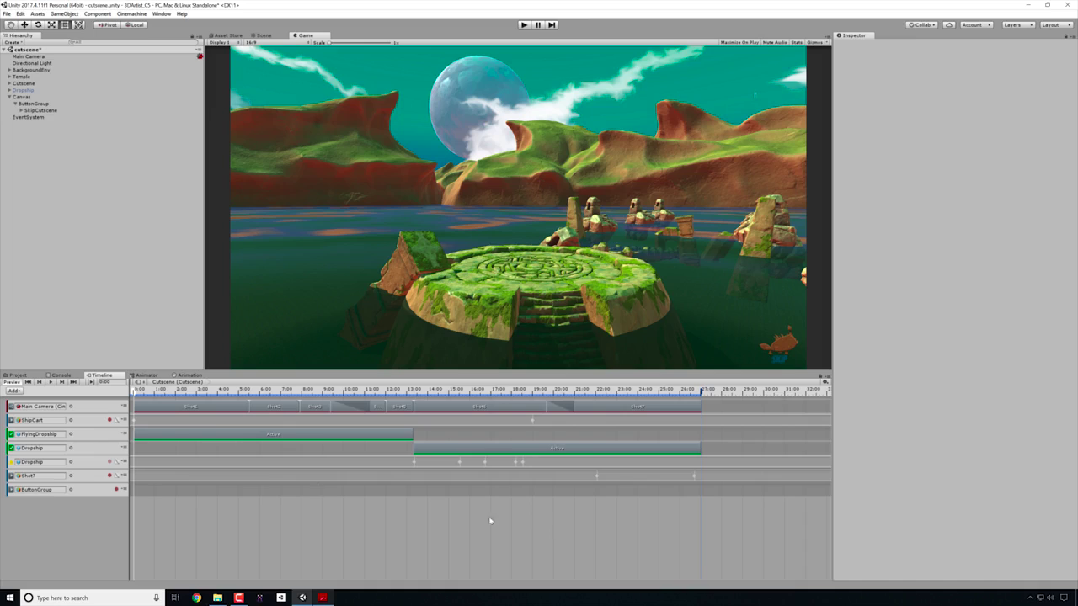
Record the button's fade-in on the ButtonGroup track by keying Canvas Group Alpha 0 at 0:00 and 1 at about 2:00.
{"action": "left_click", "coordinate": [118, 490]}
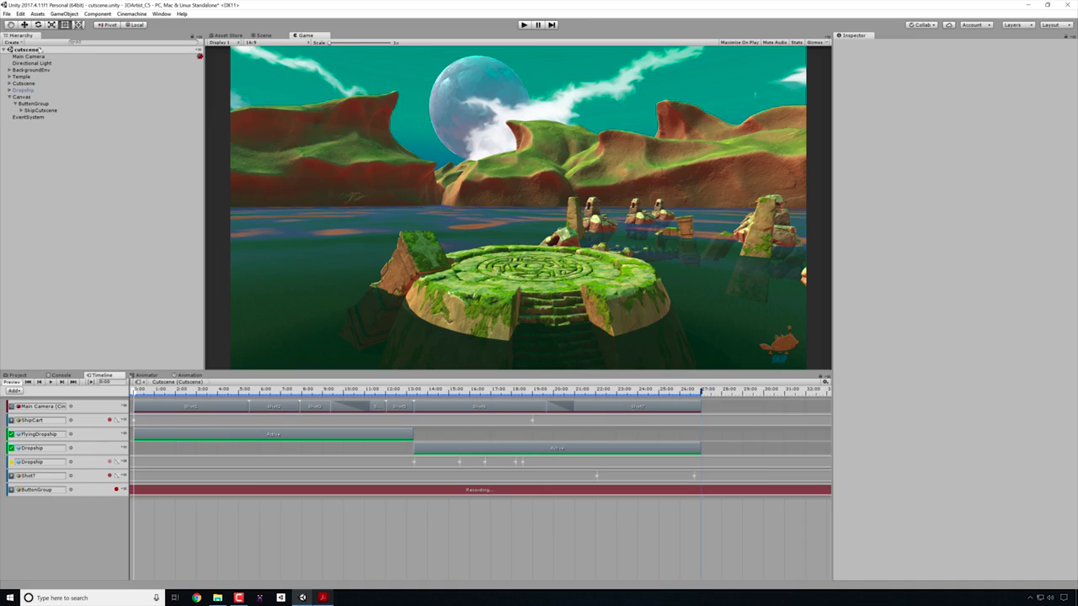
{"action": "left_click", "coordinate": [32, 103]}
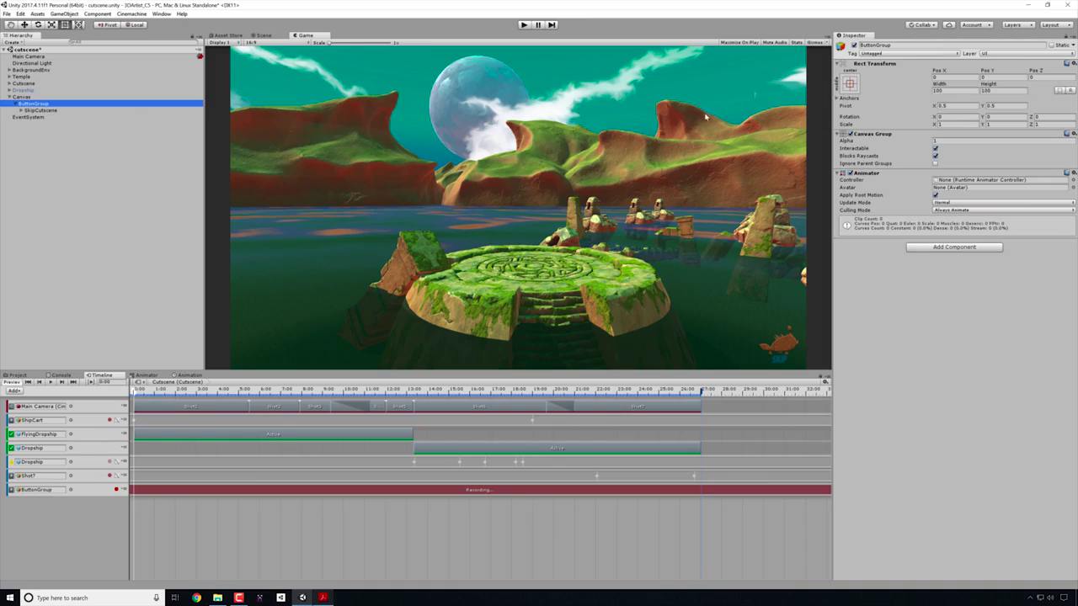
{"action": "left_click", "coordinate": [951, 141]}
{"action": "type", "text": "0"}
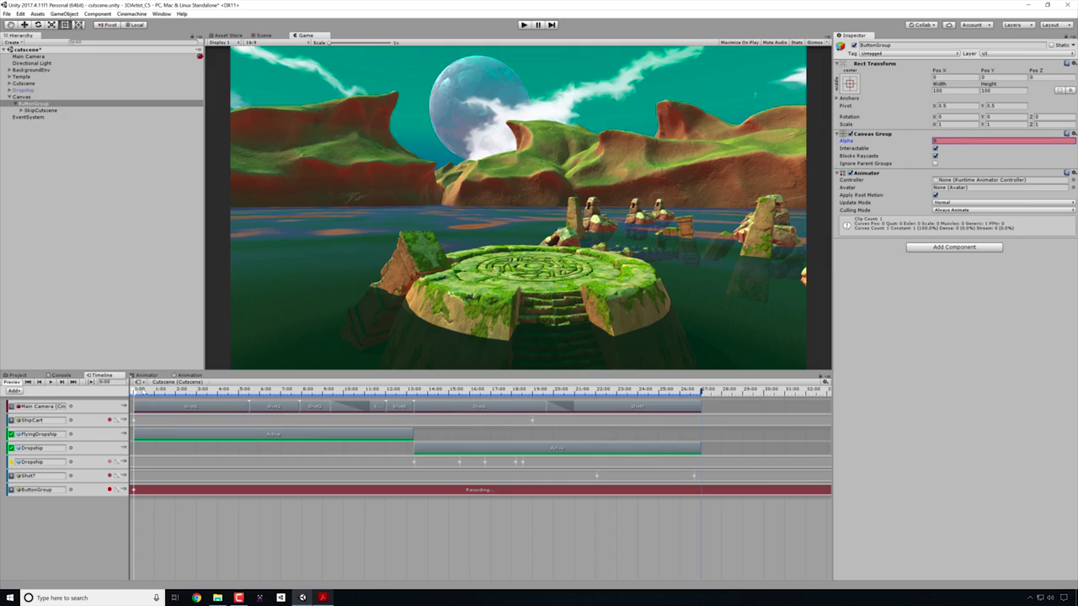
{"action": "left_click_drag", "start_coordinate": [135, 387], "coordinate": [156, 383]}
{"action": "left_click", "coordinate": [949, 142]}
{"action": "type", "text": "1"}
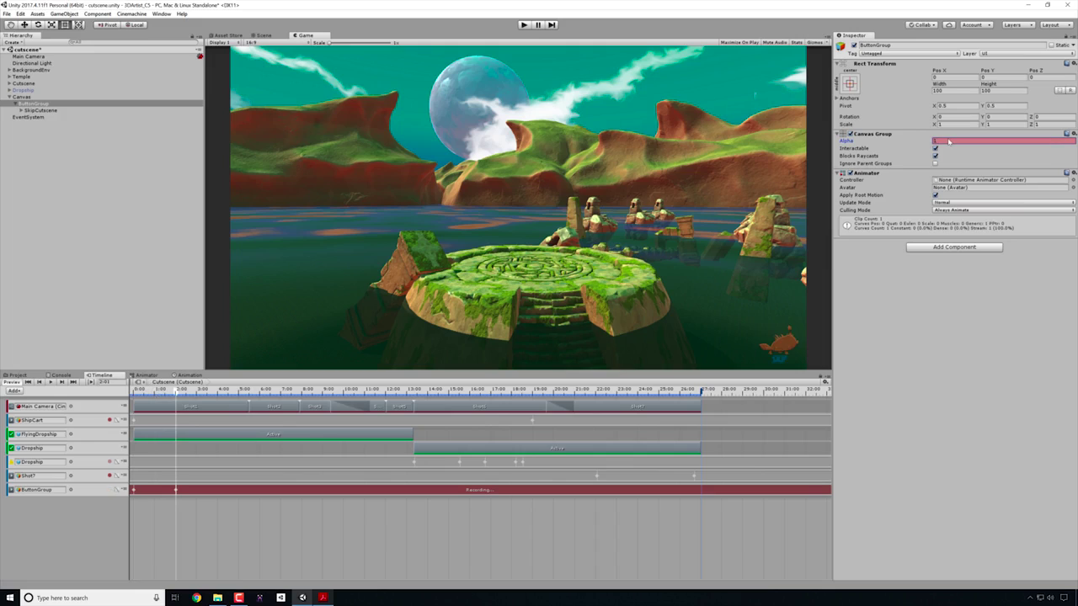
Record the button's fade-out by keying ButtonGroup's Alpha 0 at about 27:00 and 1 at about 25:00, and return the playhead to the start.
{"action": "left_click_drag", "start_coordinate": [169, 387], "coordinate": [702, 403]}
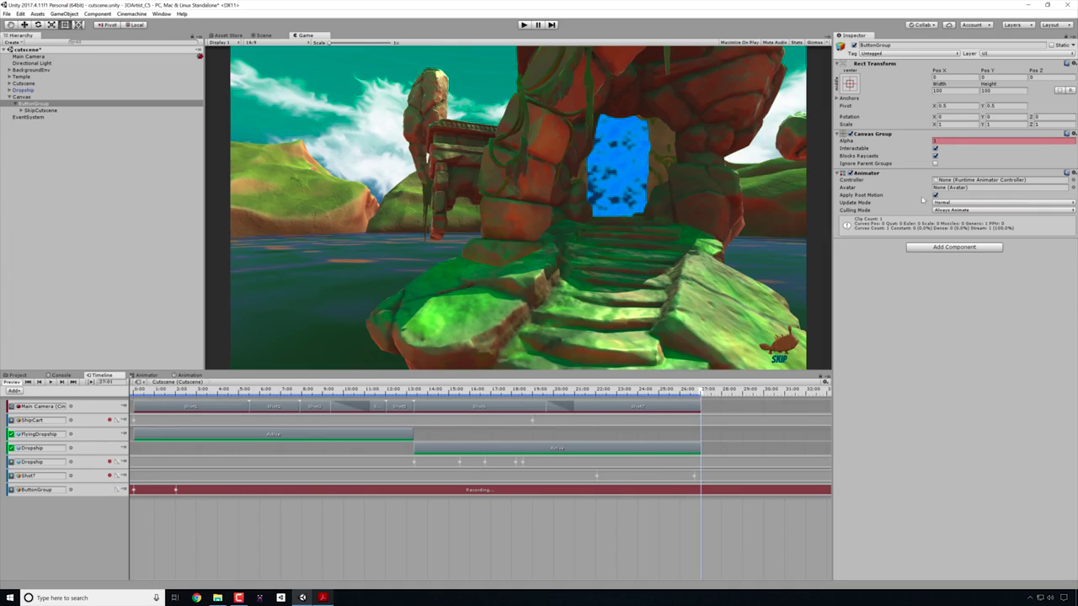
{"action": "left_click", "coordinate": [949, 141]}
{"action": "type", "text": "0"}
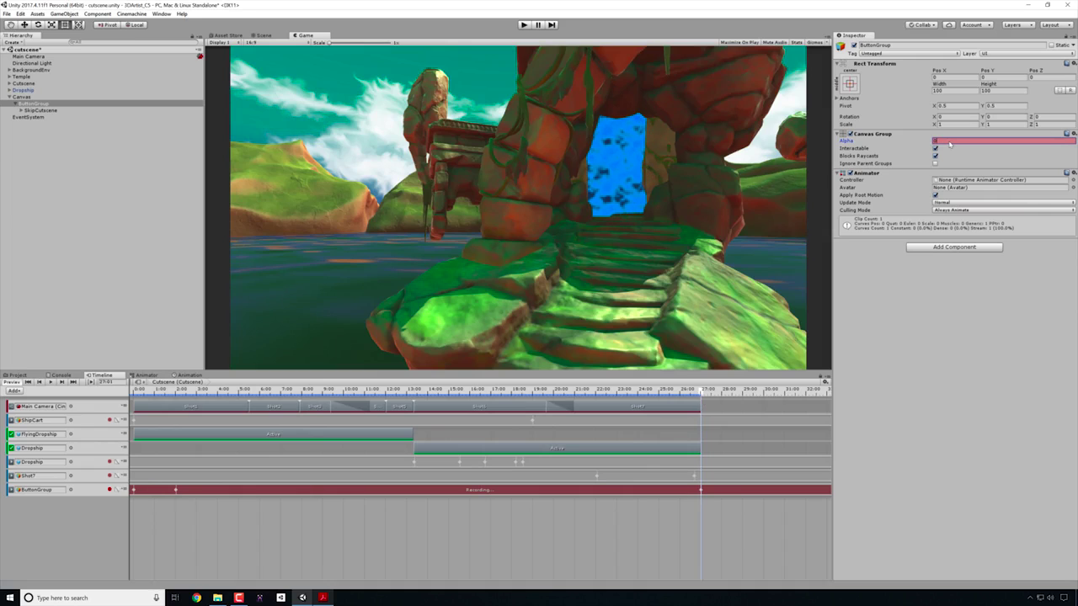
{"action": "left_click_drag", "start_coordinate": [700, 390], "coordinate": [660, 384]}
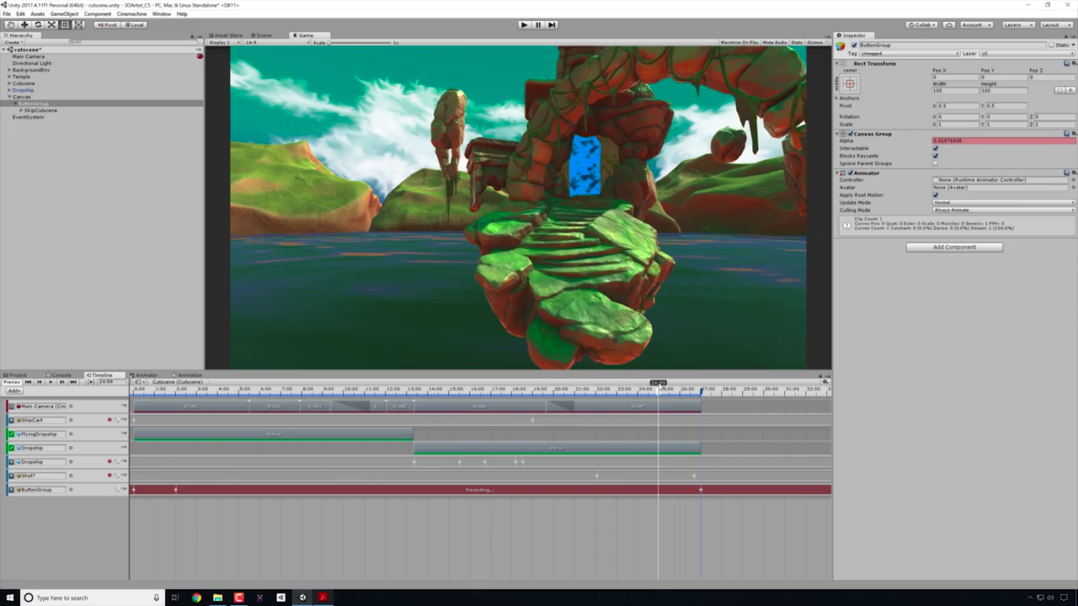
{"action": "left_click", "coordinate": [976, 139]}
{"action": "type", "text": "1"}
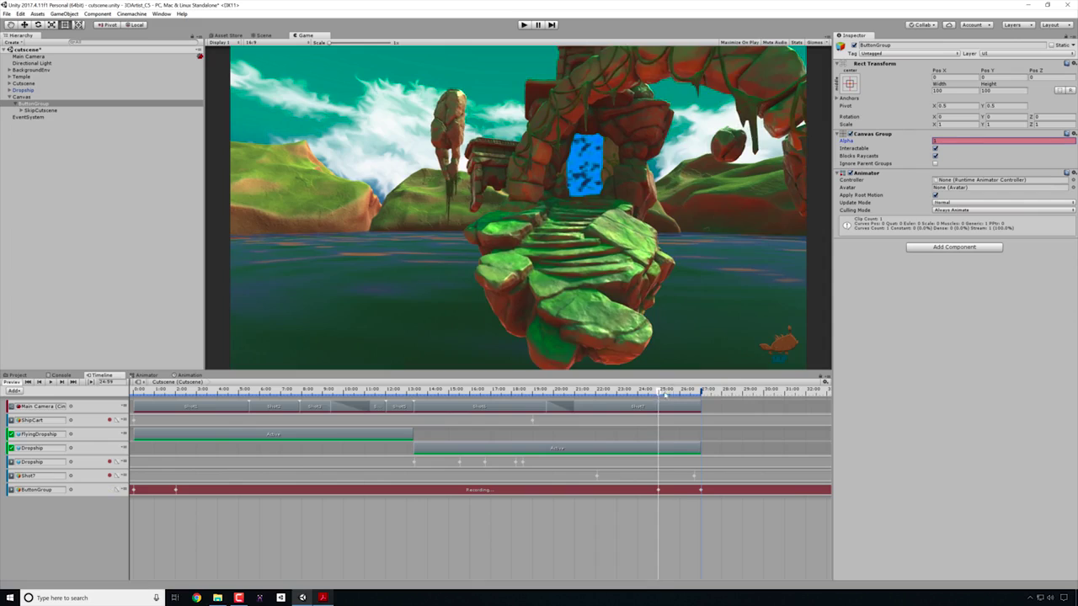
{"action": "left_click_drag", "start_coordinate": [665, 394], "coordinate": [65, 390]}
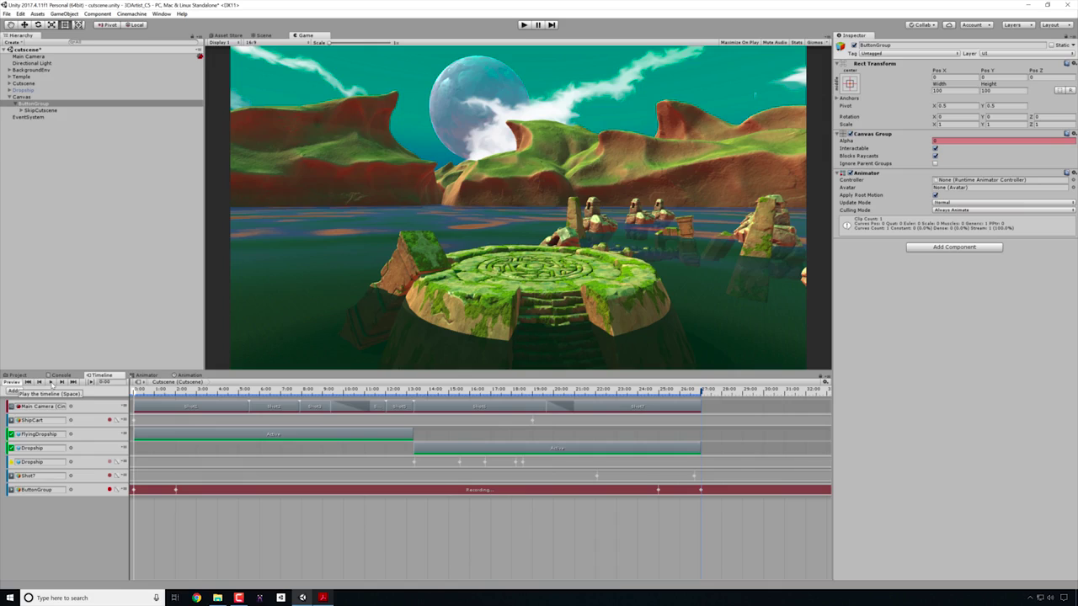
Preview the button's fade-in on the Cutscene timeline from the start and stop recording on the ButtonGroup track.
{"action": "left_click", "coordinate": [51, 382]}
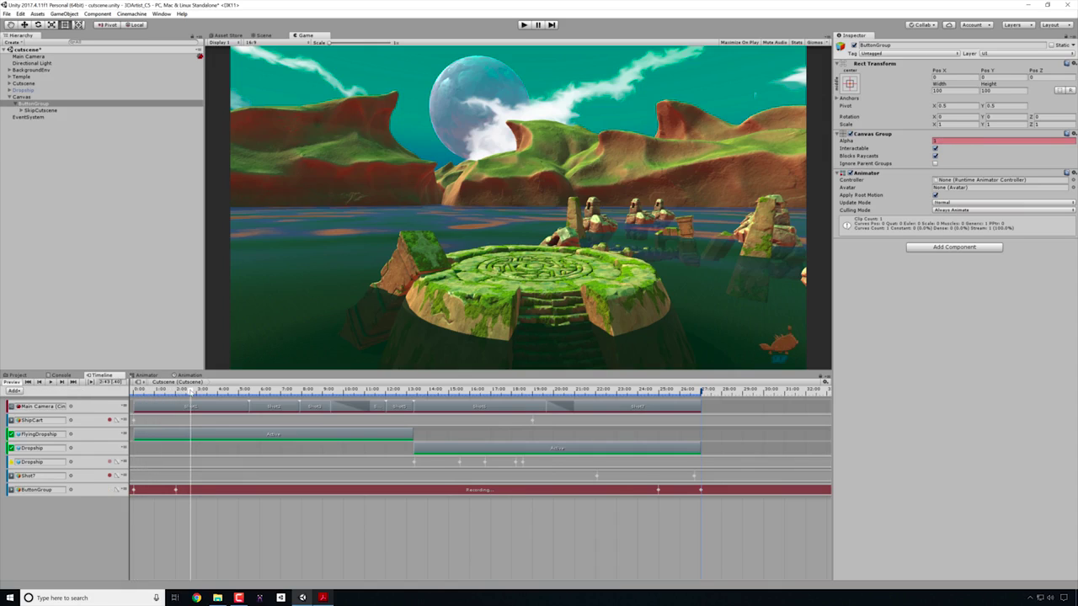
{"action": "left_click_drag", "start_coordinate": [190, 391], "coordinate": [132, 391]}
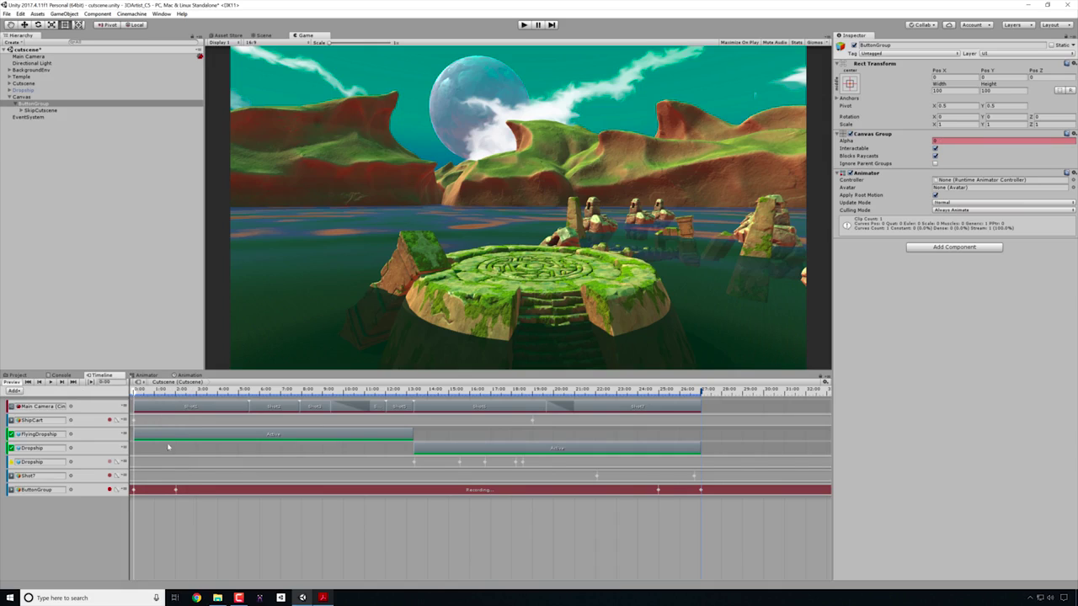
{"action": "left_click", "coordinate": [110, 490]}
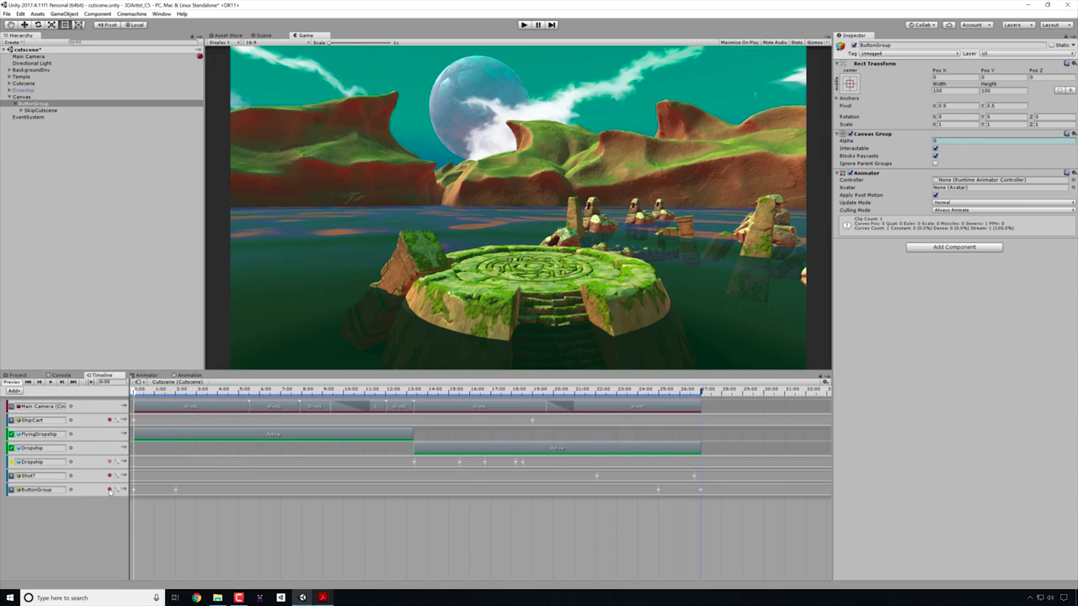
Play the scene and test the SKIP button once it has faded in.
{"action": "left_click", "coordinate": [523, 24]}
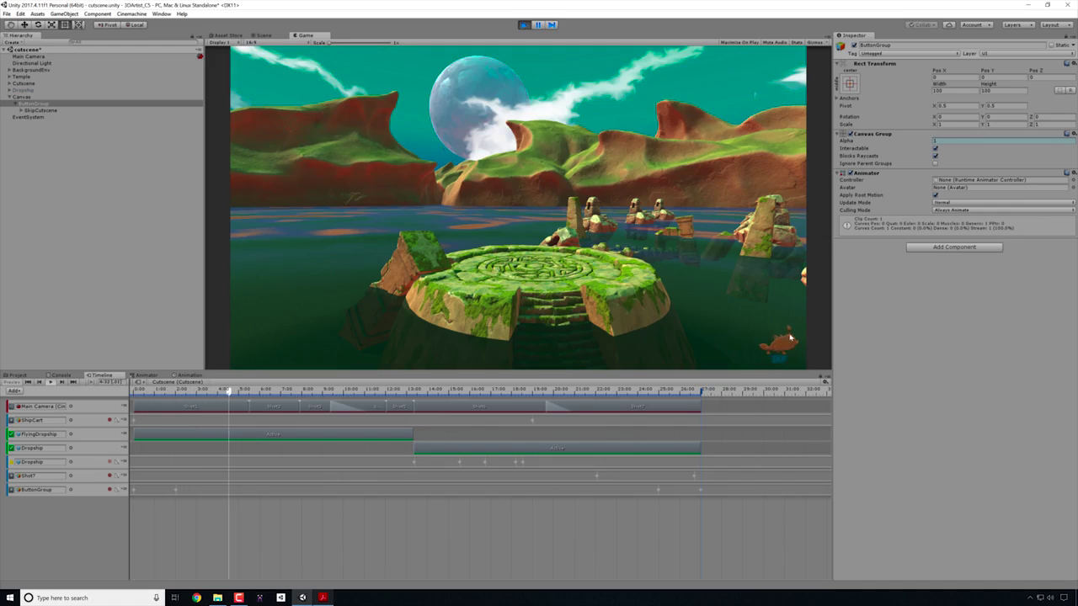
{"action": "left_click", "coordinate": [783, 349]}
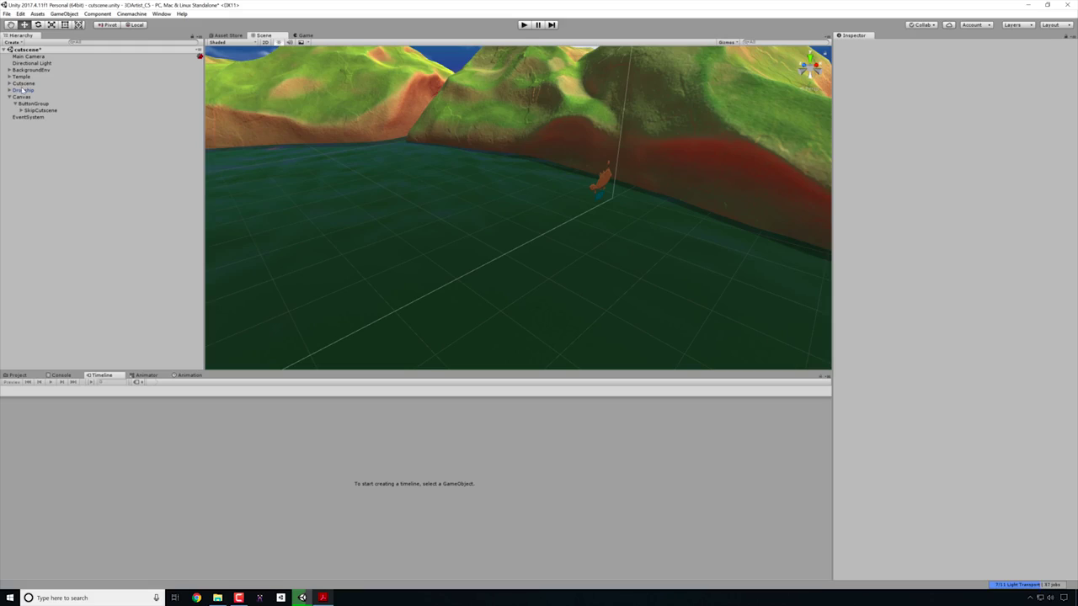
Move the Cutscene timeline's playhead to the end at 27:00 and open the Shot7 track's recorded animation for editing.
{"action": "left_click", "coordinate": [23, 83]}
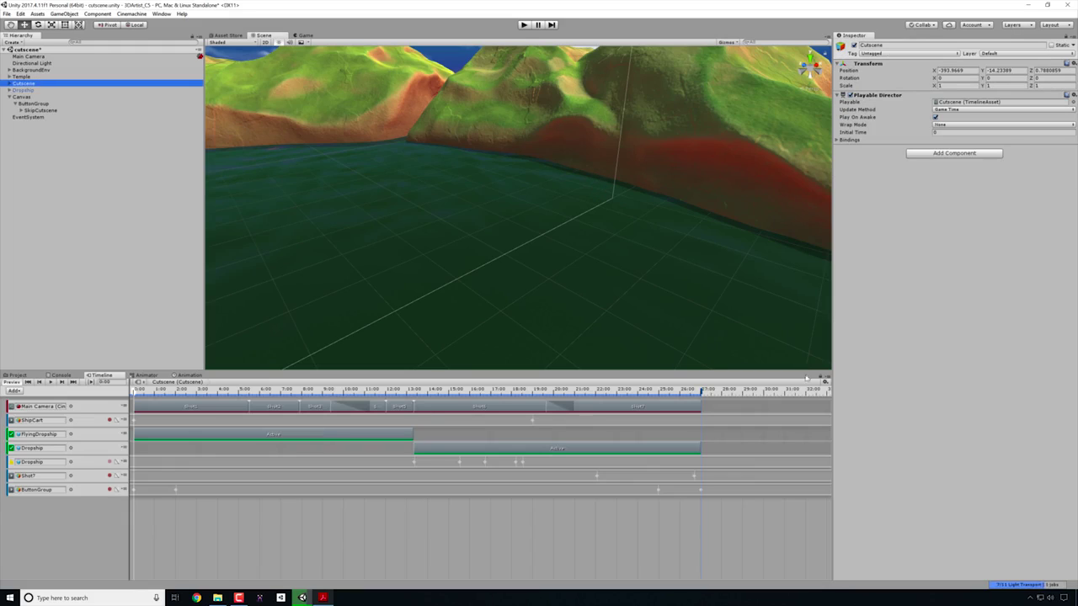
{"action": "left_click", "coordinate": [805, 430]}
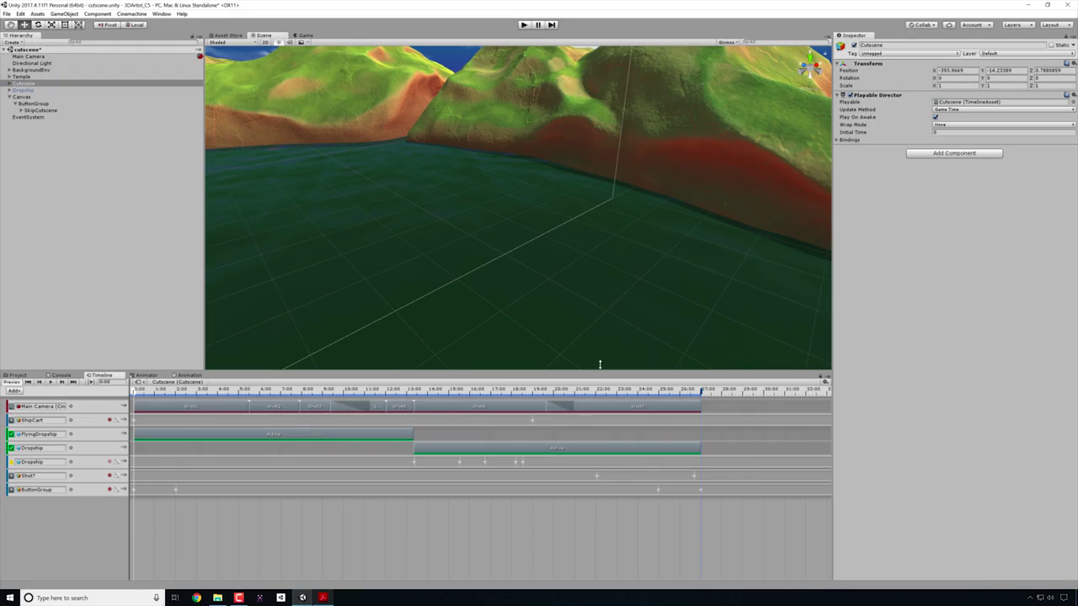
{"action": "left_click", "coordinate": [689, 392]}
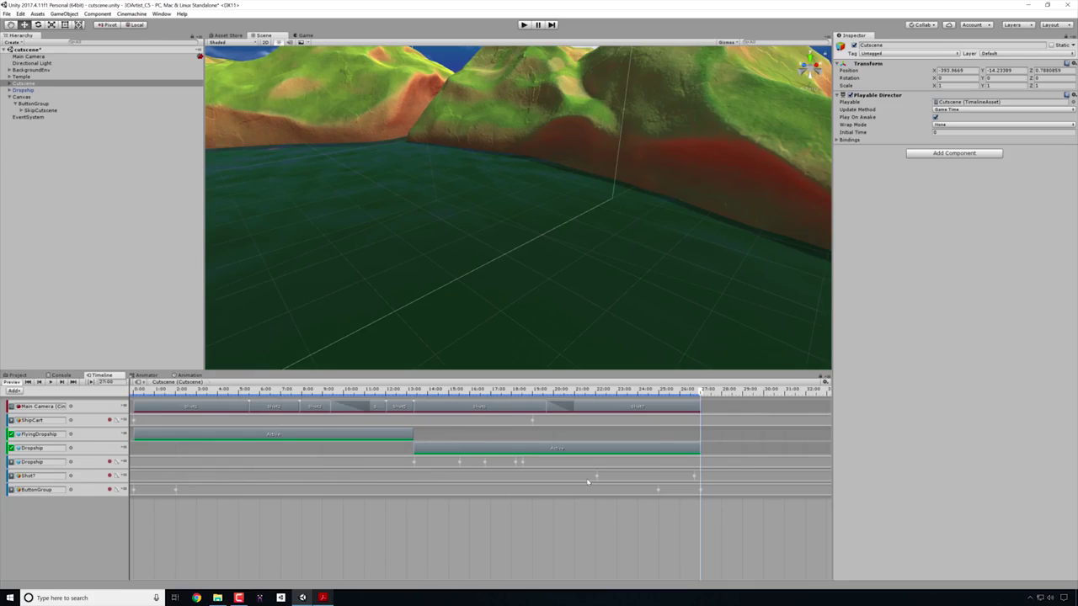
{"action": "left_click", "coordinate": [651, 480]}
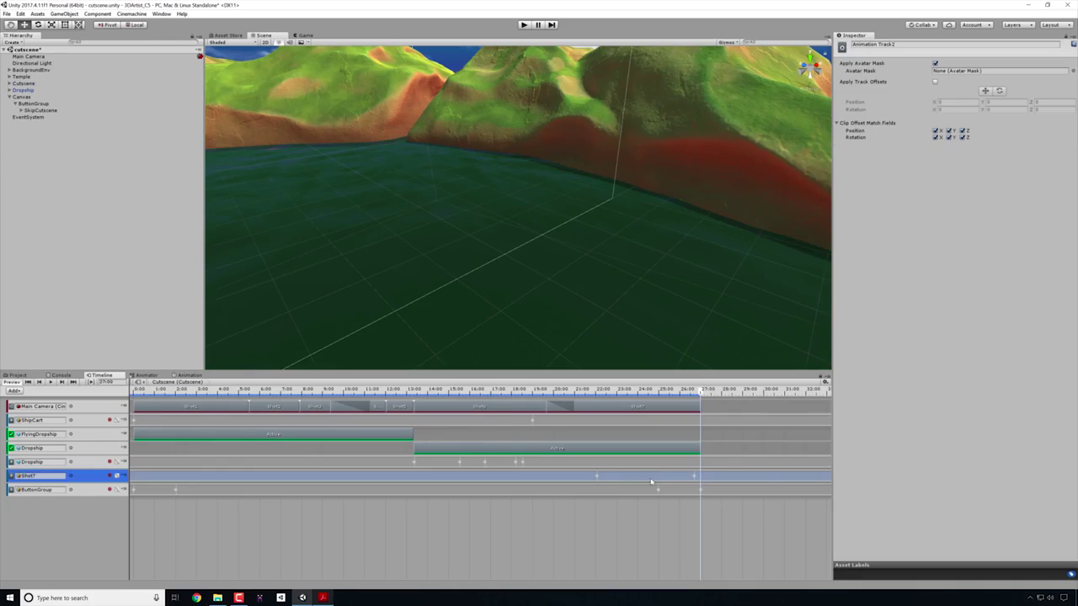
{"action": "double_click", "coordinate": [651, 480]}
{"action": "left_click", "coordinate": [805, 385]}
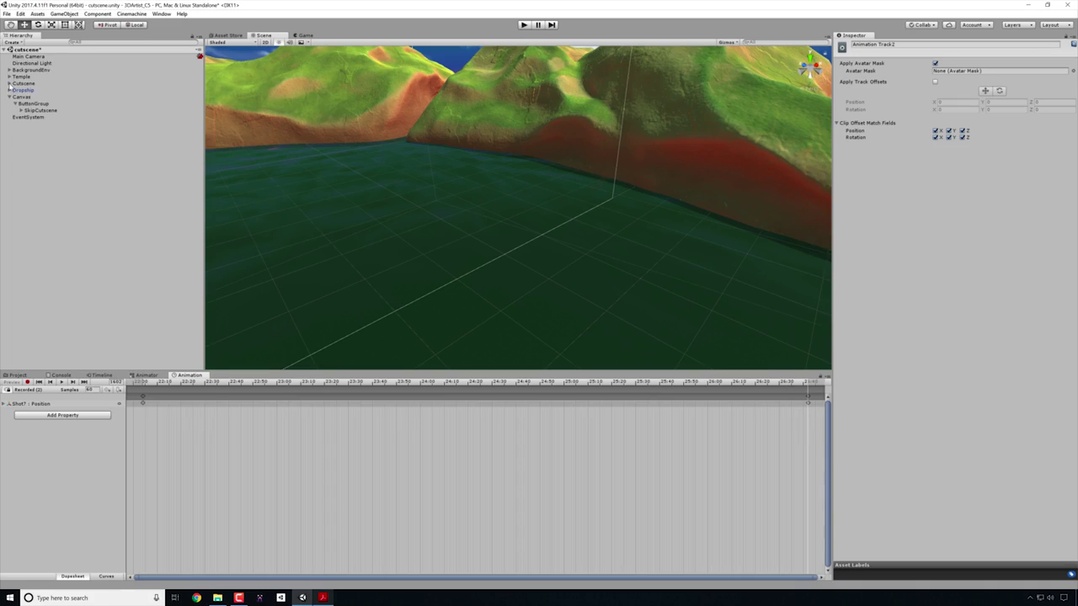
Attach the LoadLevel script from the Scripts folder to the Shot7 virtual camera inside Cutscene.
{"action": "left_click", "coordinate": [9, 84]}
{"action": "left_click", "coordinate": [25, 144]}
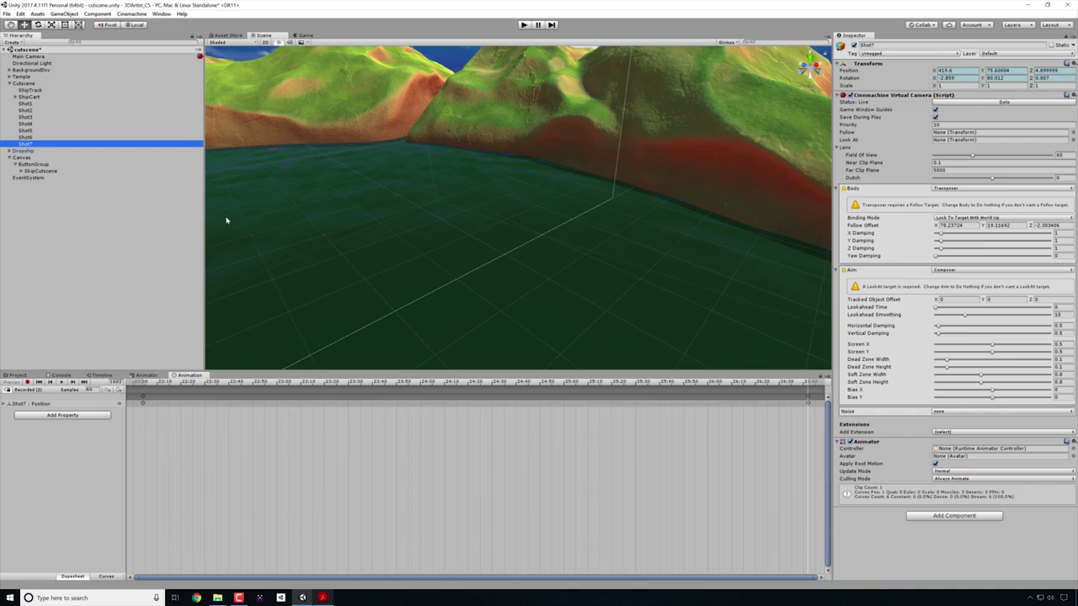
{"action": "left_click", "coordinate": [19, 376]}
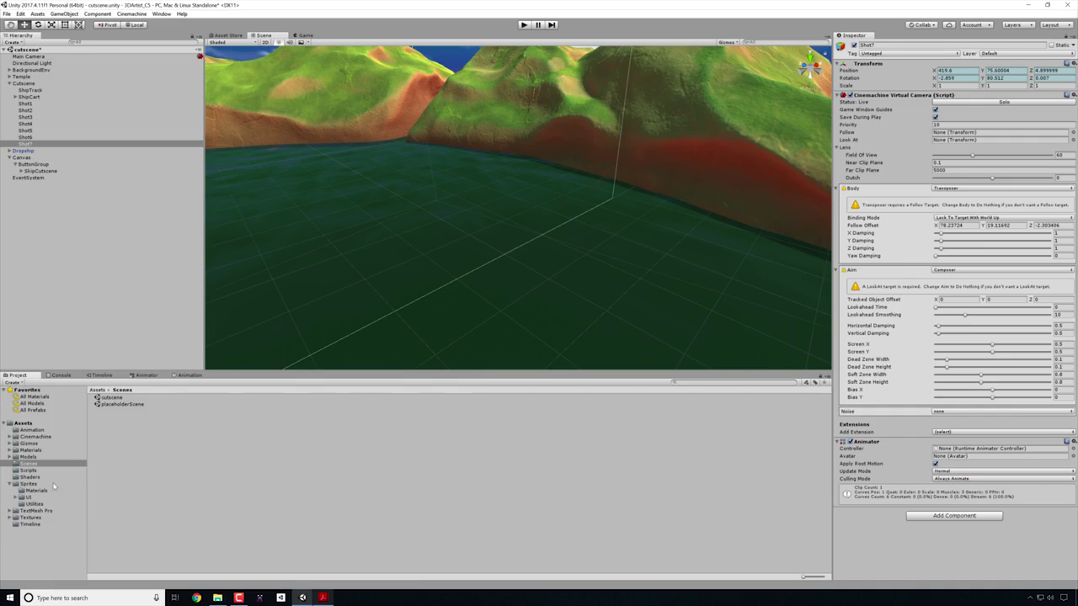
{"action": "left_click", "coordinate": [34, 471]}
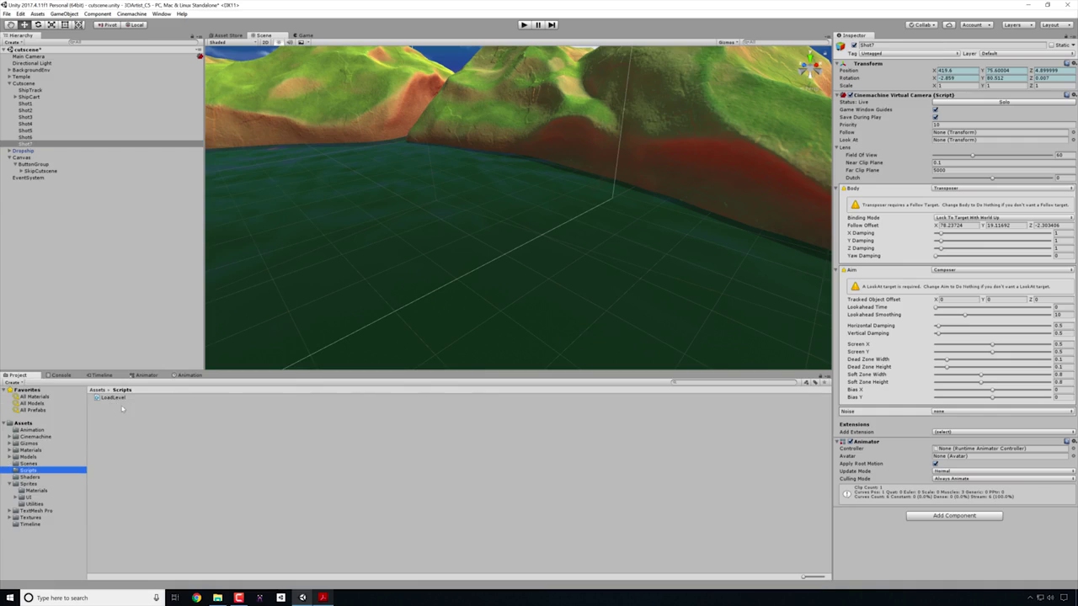
{"action": "left_click_drag", "start_coordinate": [117, 402], "coordinate": [866, 541]}
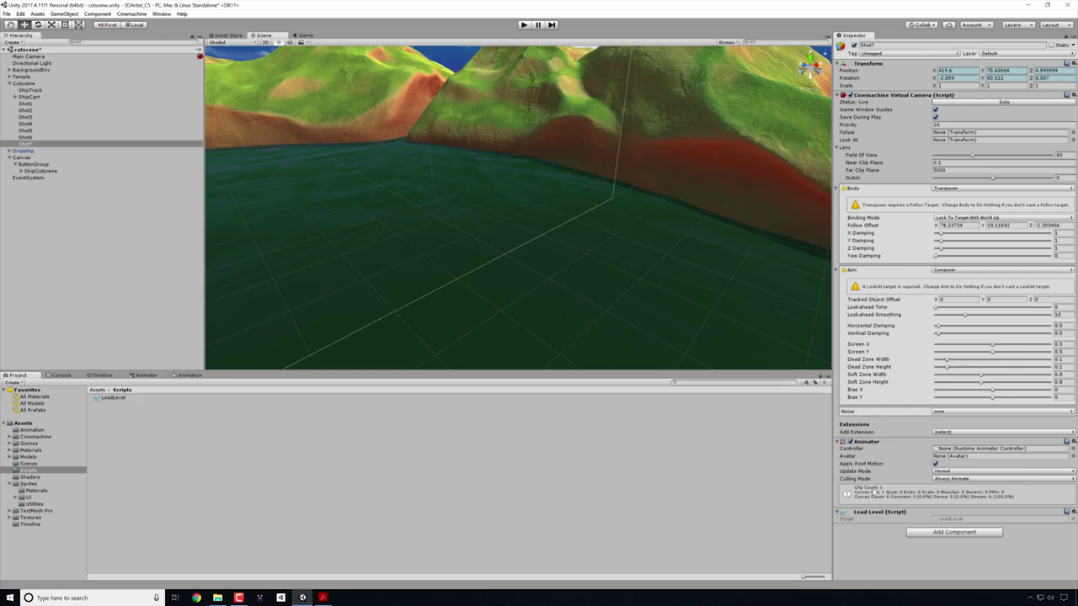
Add an animation event at the last keyframe of Shot7's animation and assign it the SwitchLevel (string) function.
{"action": "left_click", "coordinate": [187, 375]}
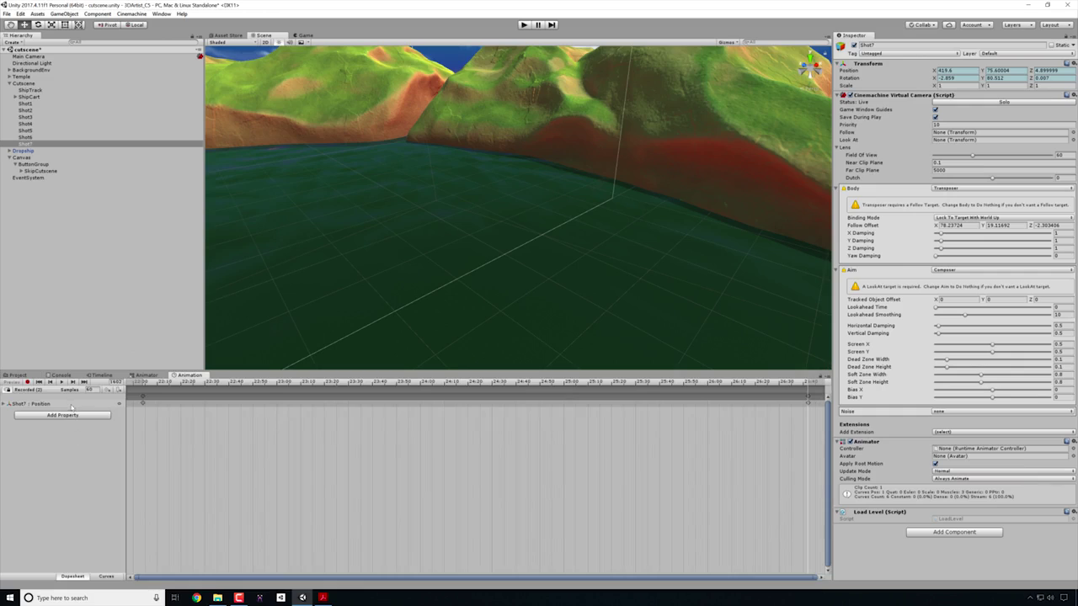
{"action": "left_click", "coordinate": [24, 144]}
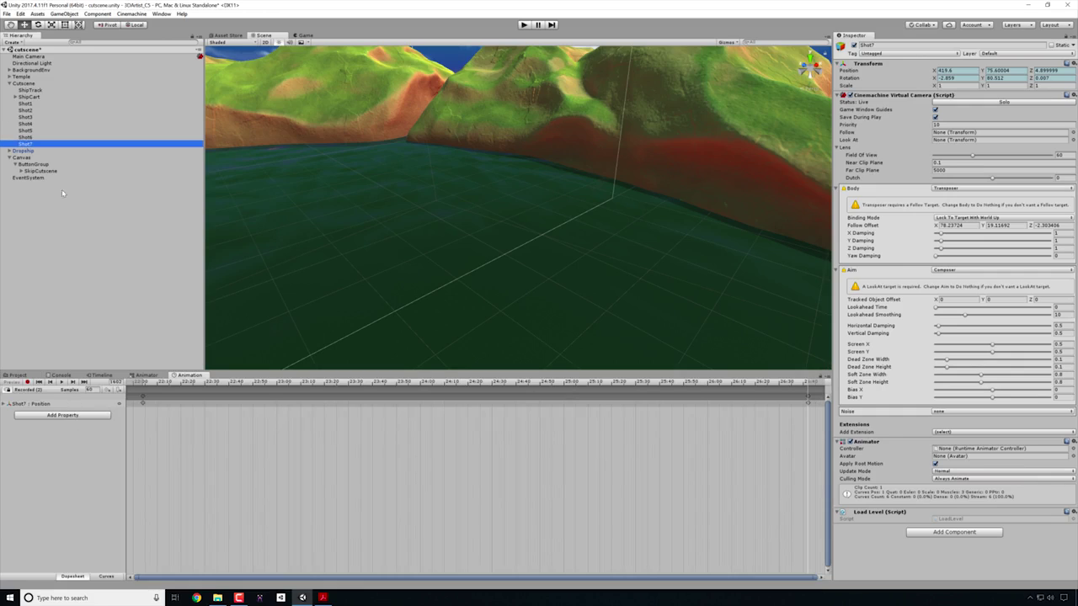
{"action": "left_click", "coordinate": [119, 390]}
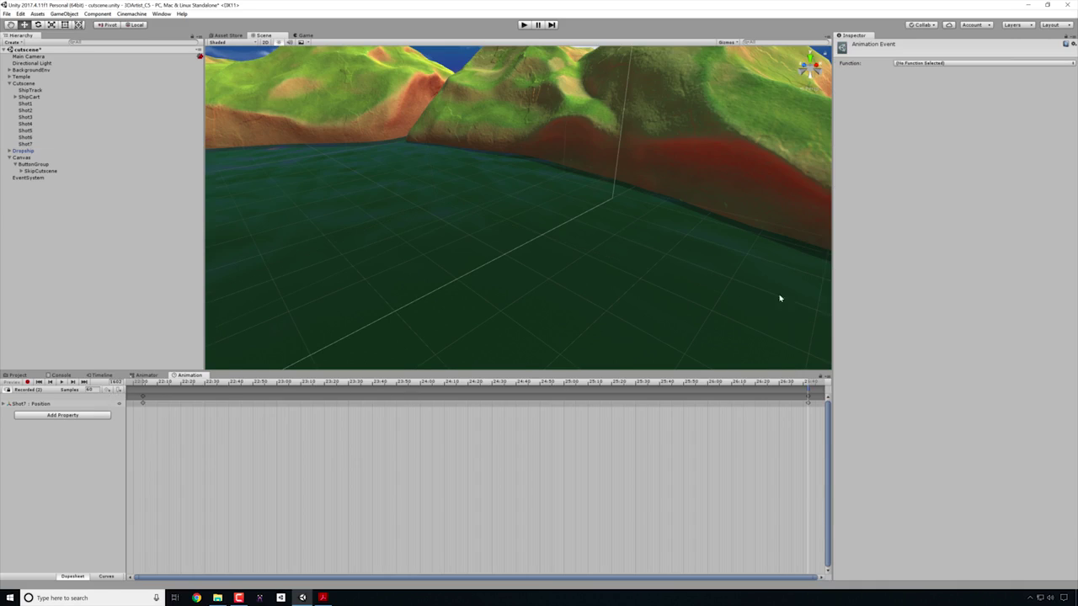
{"action": "left_click", "coordinate": [928, 63]}
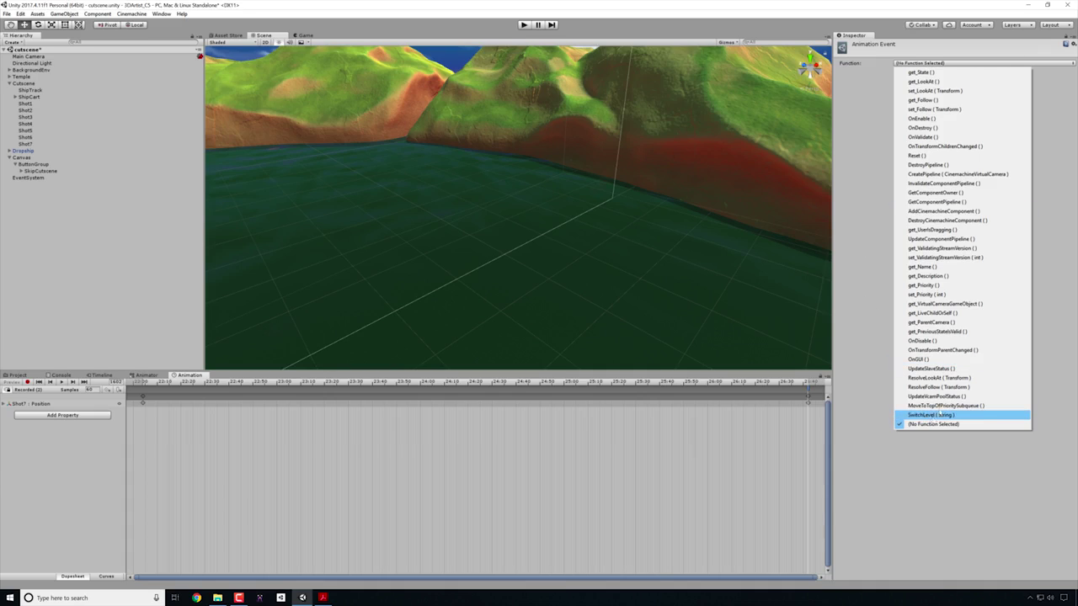
{"action": "left_click", "coordinate": [941, 414]}
Check the target scene's name in the Scenes folder and enter placeholderScene as the animation event's String parameter.
{"action": "left_click", "coordinate": [17, 374]}
{"action": "left_click", "coordinate": [29, 469]}
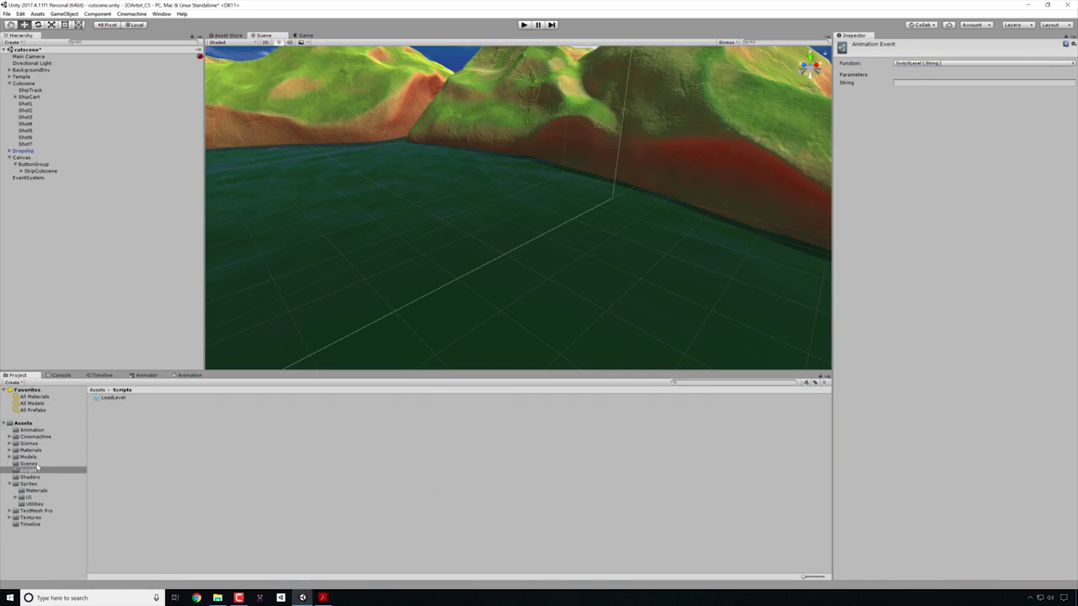
{"action": "left_click", "coordinate": [33, 464]}
{"action": "left_click", "coordinate": [902, 83]}
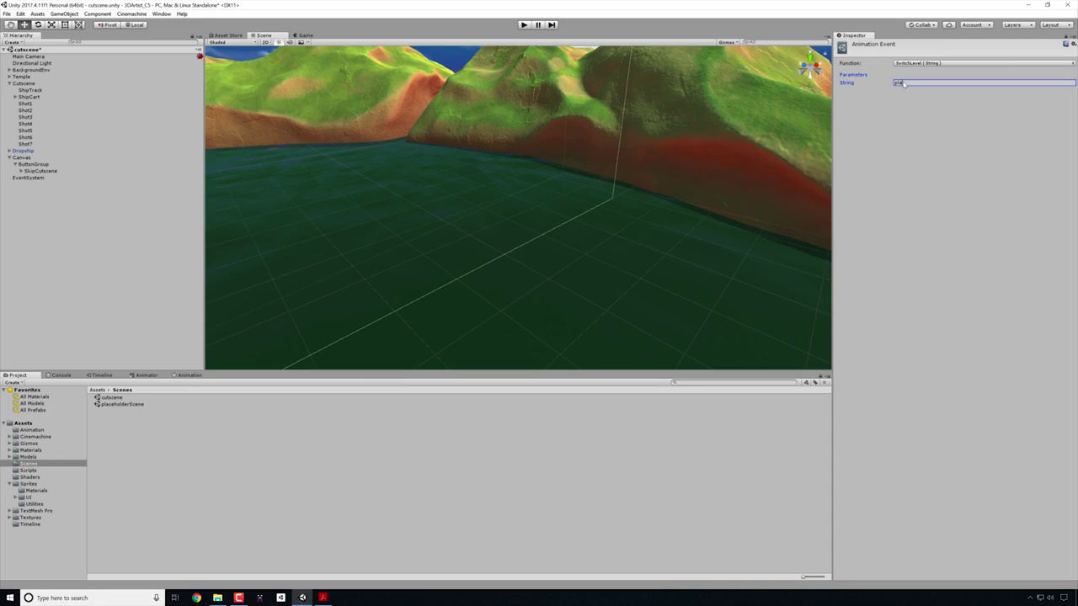